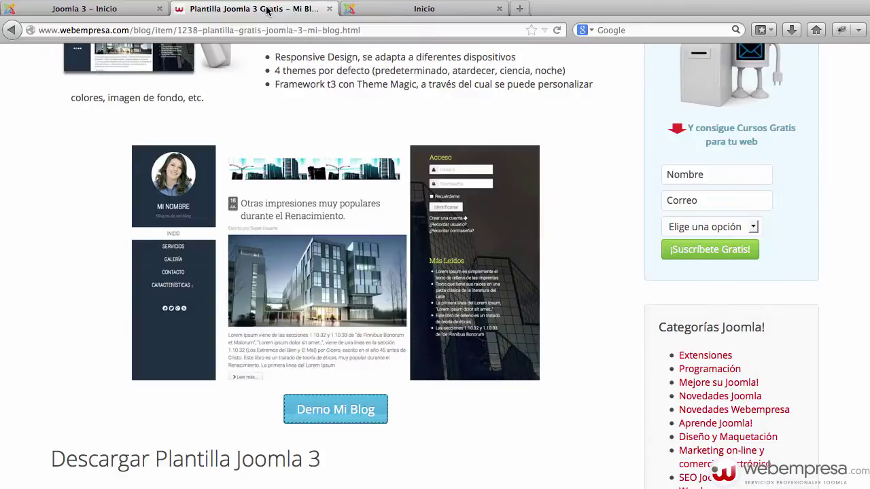
Download the T3 plugin package t3-1.4.1.zip from Webempresa.com.
scroll(406, 249, up, 4)
scroll(407, 249, down, 10)
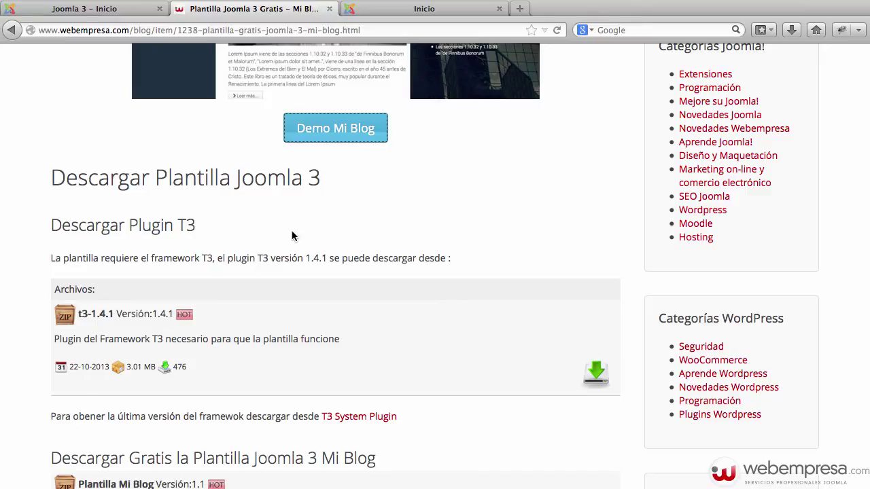
scroll(292, 230, down, 1)
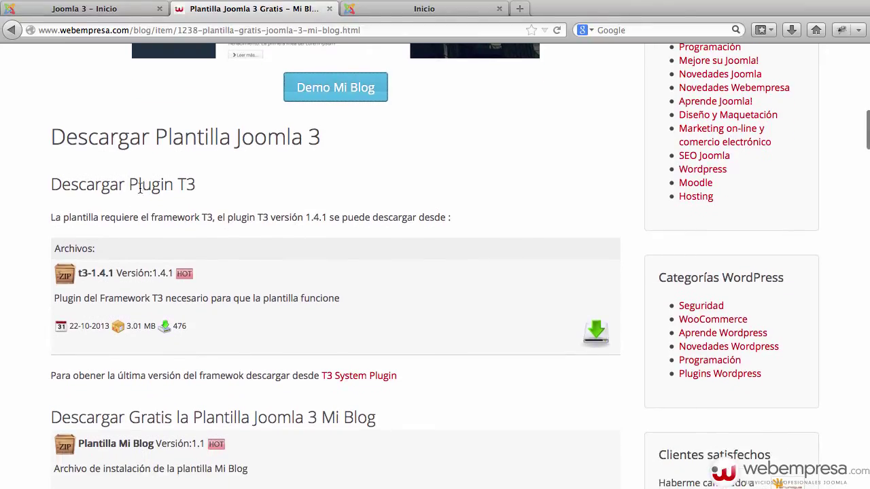
drag(149, 188, 208, 188)
click(208, 189)
click(597, 334)
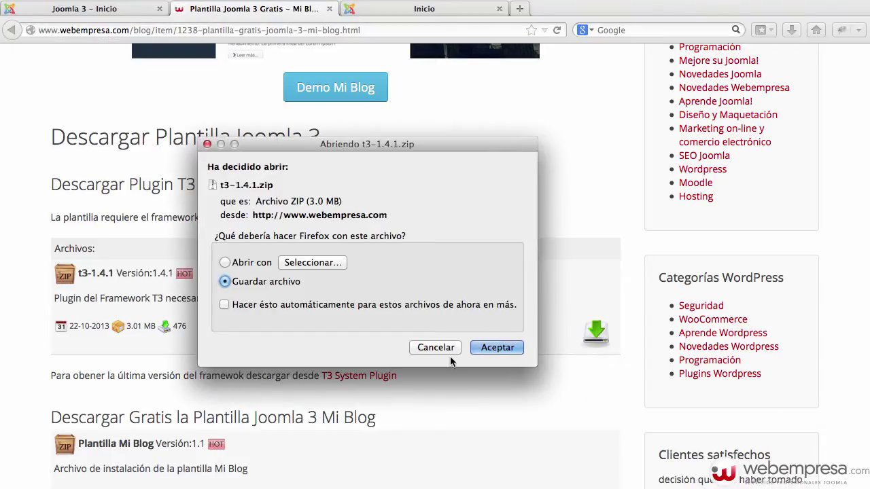
click(485, 348)
Download the Mi Blog template package mi_blog_v1.1.zip.
scroll(524, 325, down, 3)
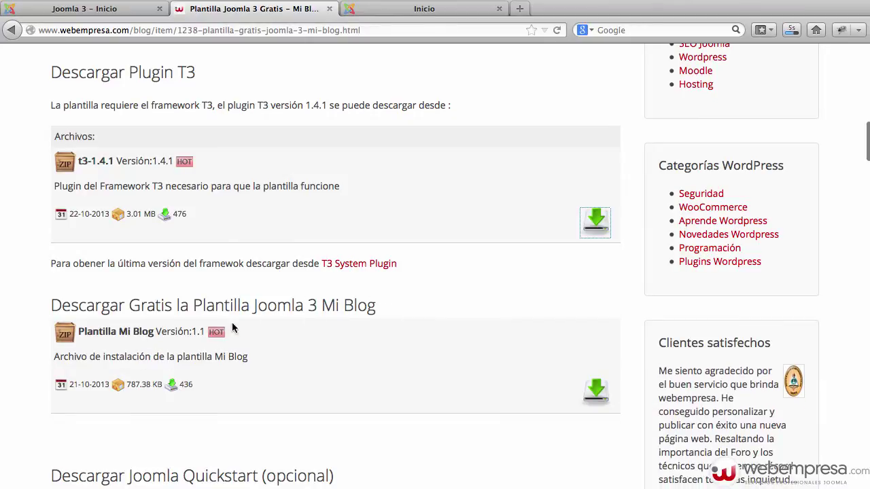
click(605, 400)
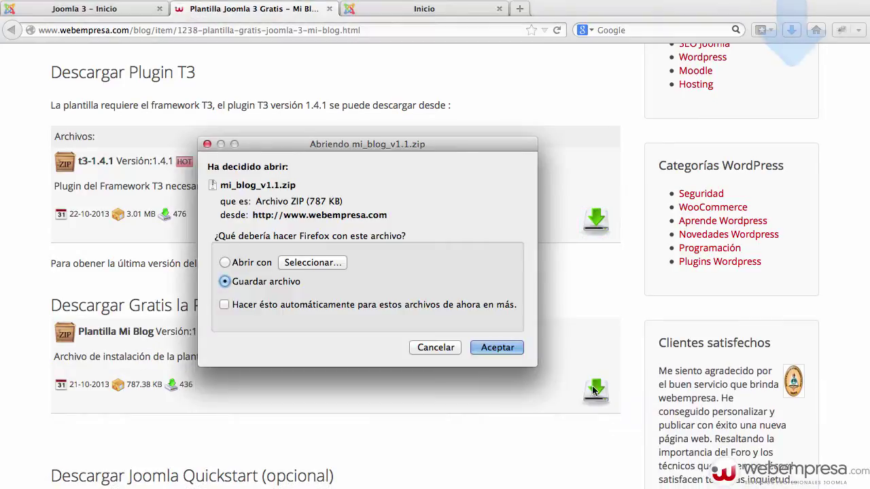
click(497, 348)
scroll(507, 374, down, 5)
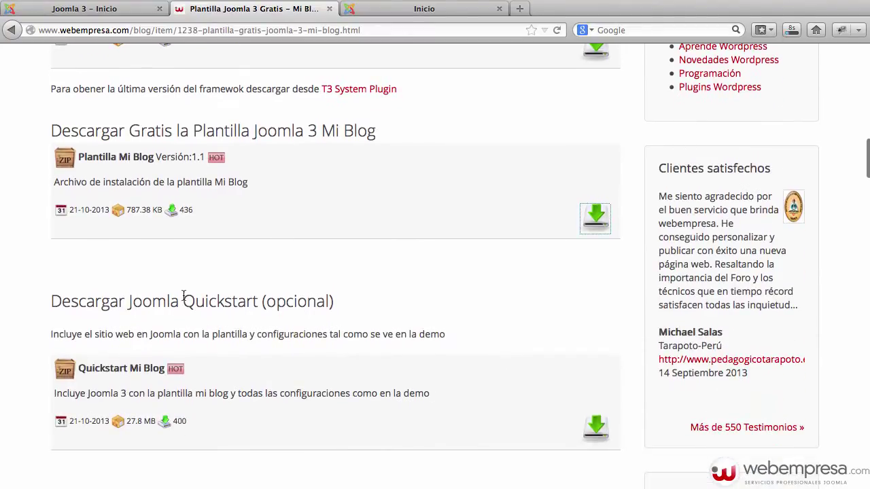
scroll(253, 304, up, 4)
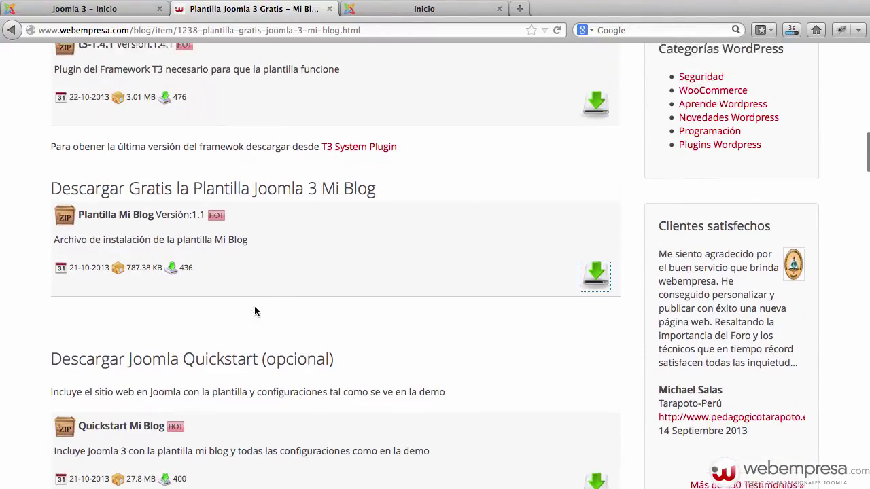
Confirm both zip files are in the downloads folder, then return to the local Joomla 3 site.
click(68, 9)
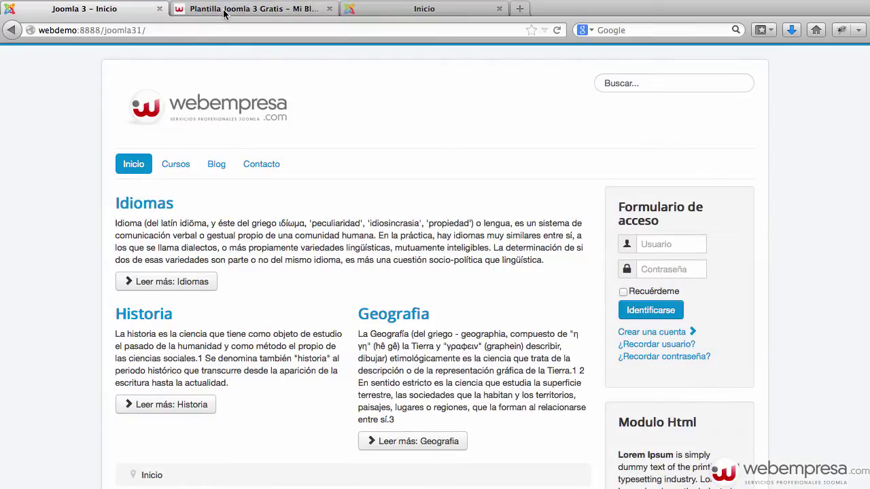
click(224, 9)
scroll(497, 320, down, 5)
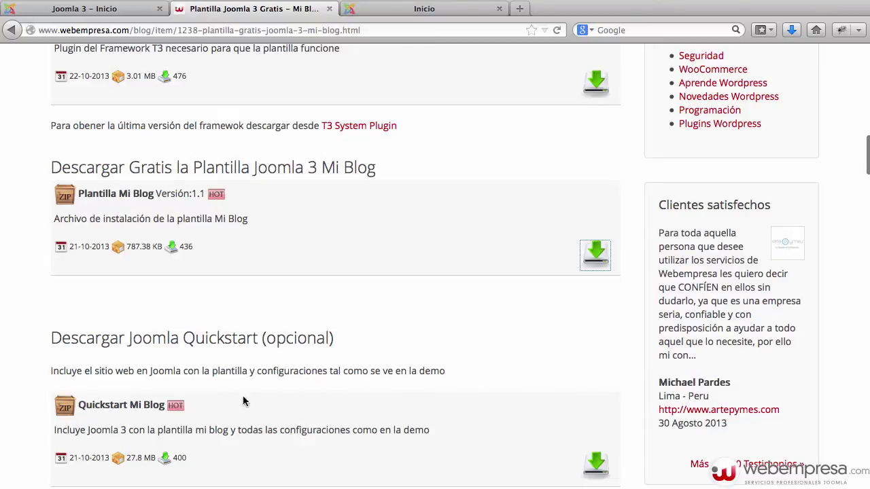
scroll(336, 364, up, 2)
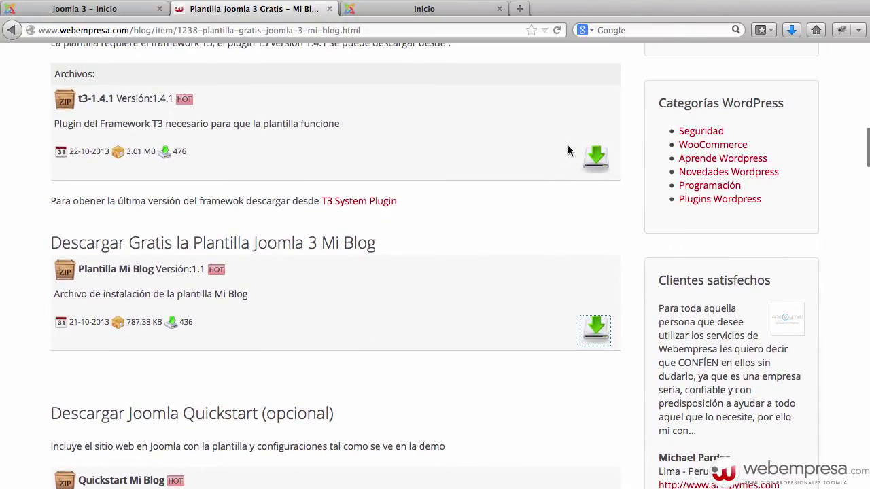
click(790, 32)
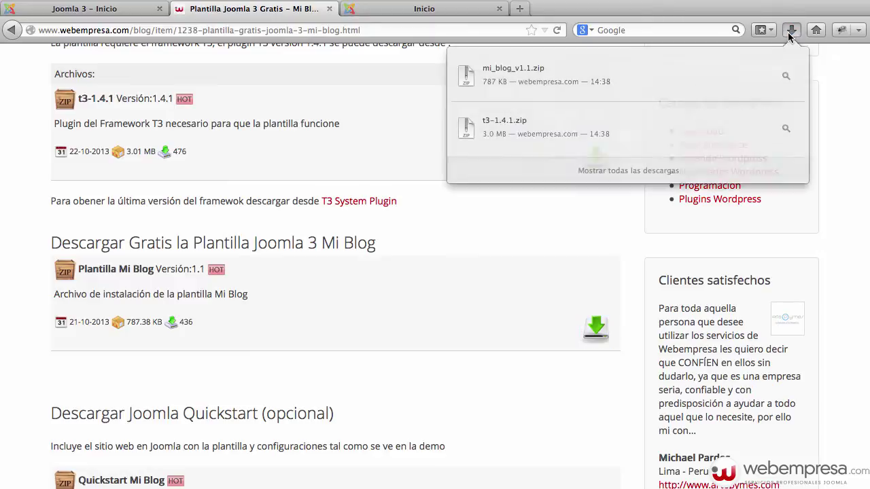
click(786, 75)
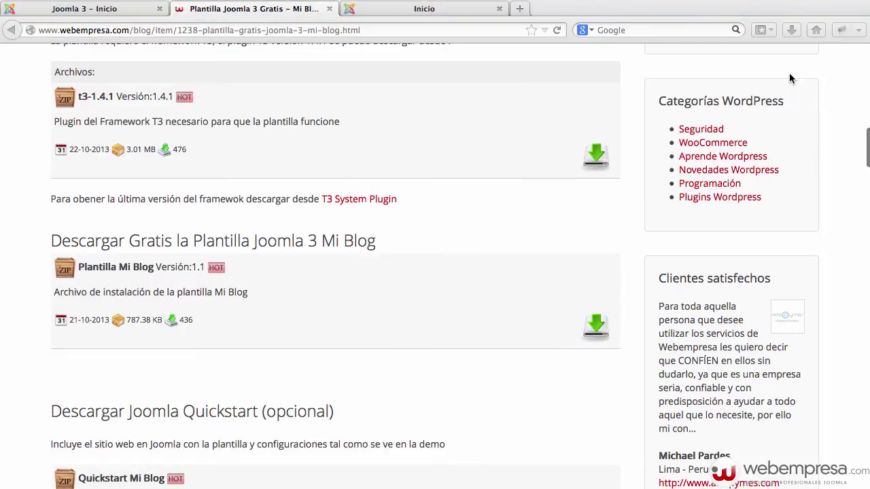
click(202, 330)
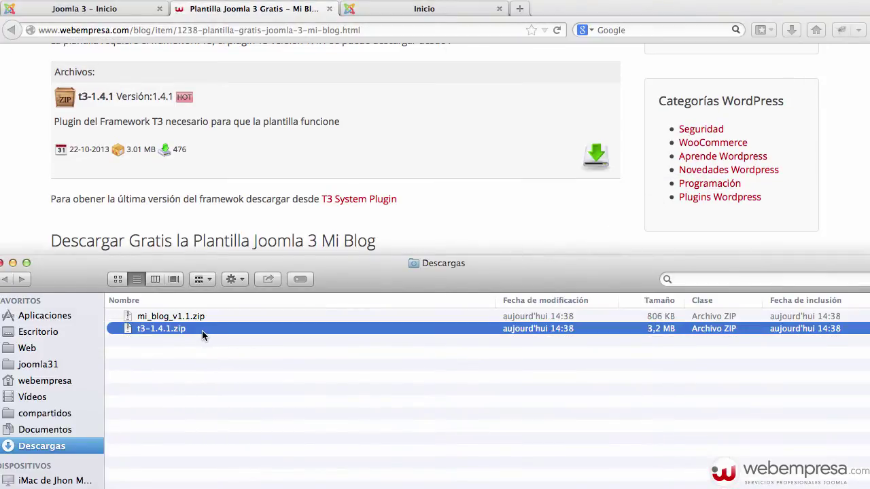
click(456, 175)
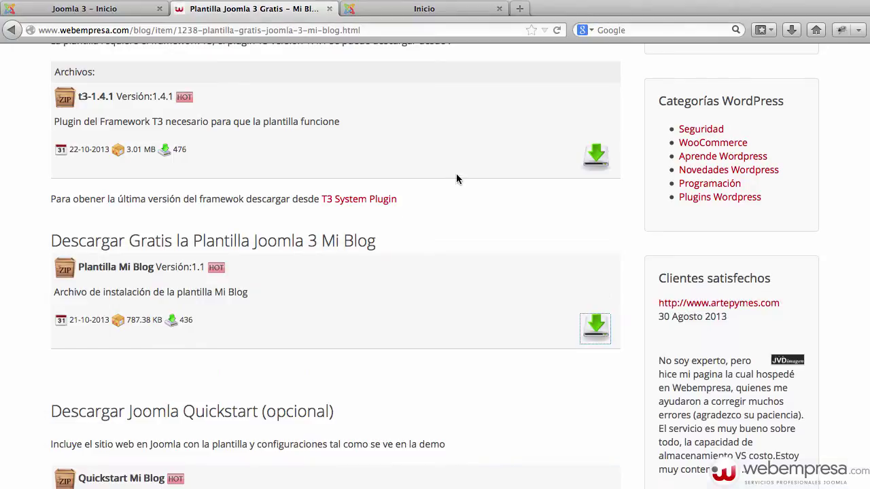
click(118, 10)
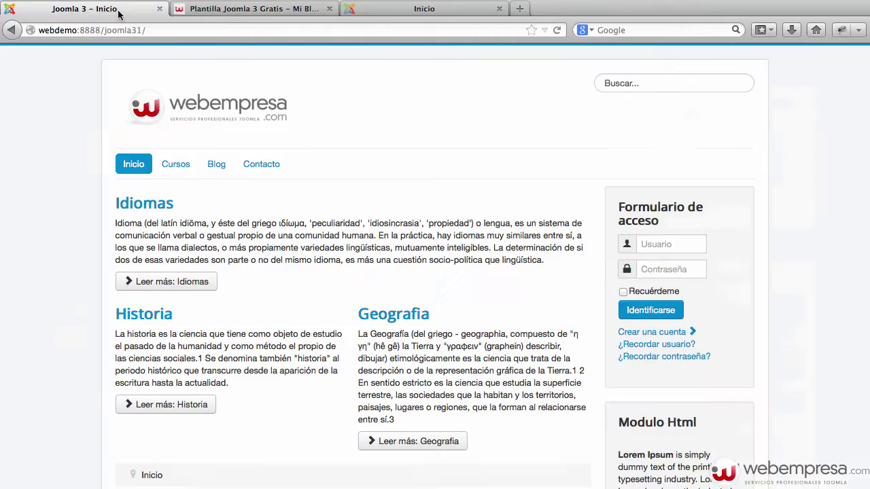
Log in to the Joomla /administrator back end with the admin password.
click(237, 29)
click(237, 27)
text(adm)
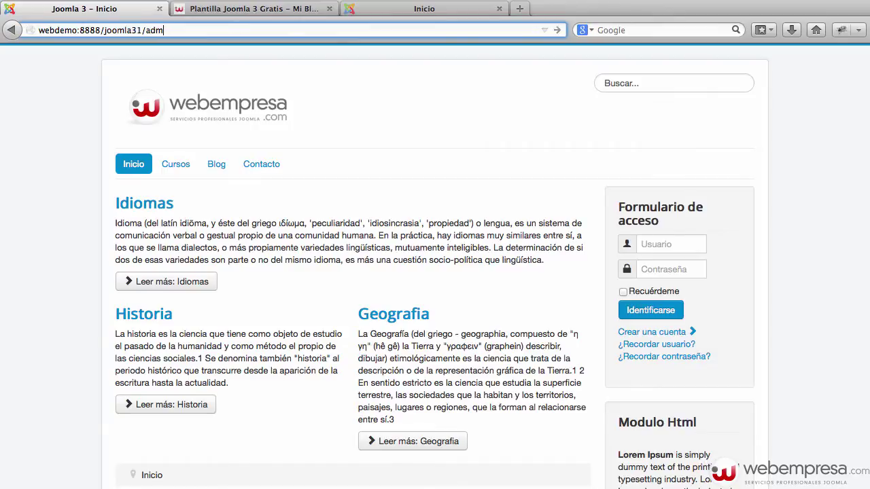
text(inistrator)
key(Return)
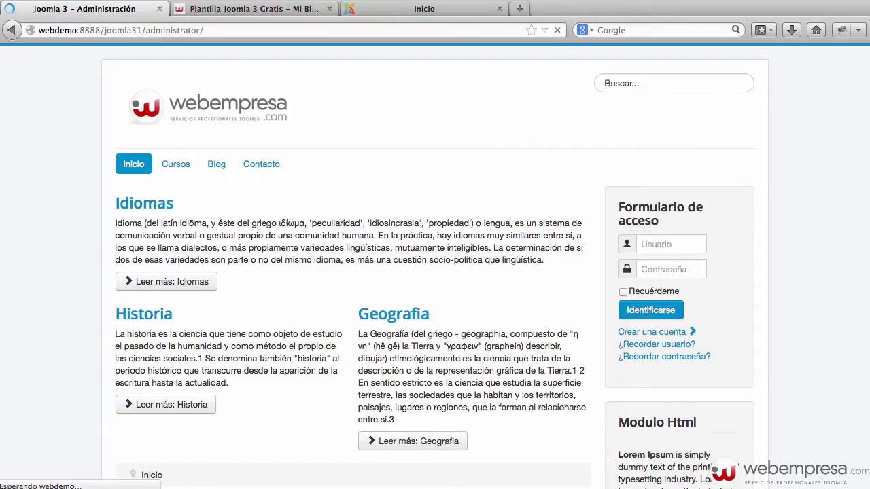
key(Tab)
text(ad)
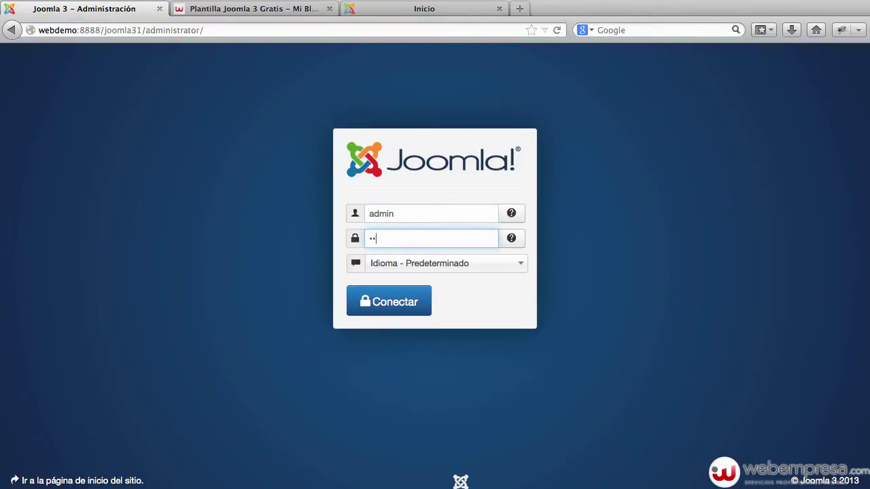
text(min123)
key(Return)
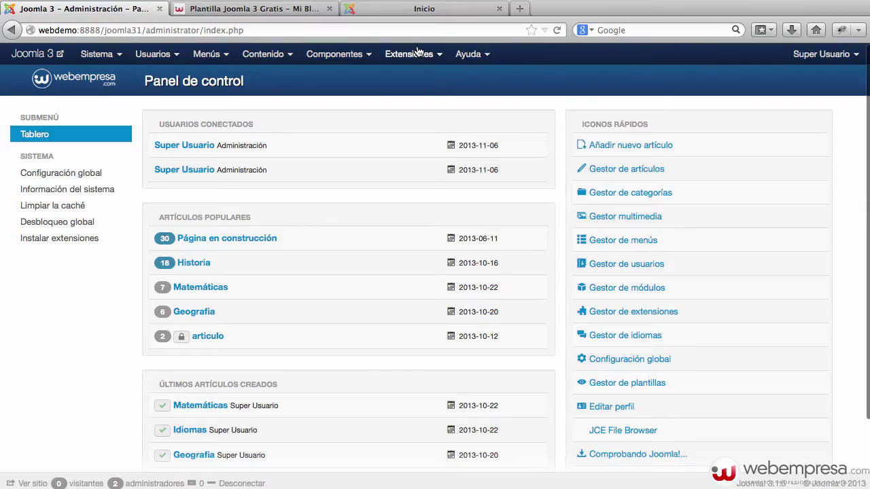
Install the T3 framework package t3-1.4.1.zip from the Descargas folder via Extension Manager.
click(418, 54)
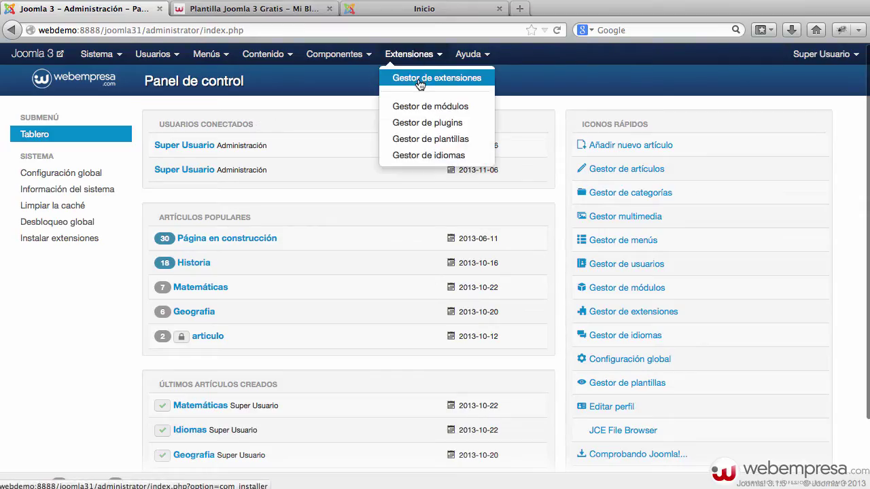
click(420, 77)
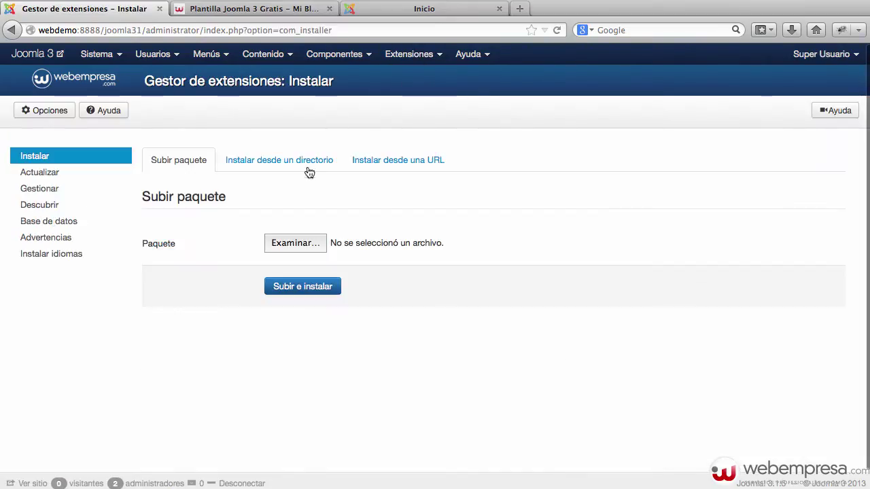
click(288, 243)
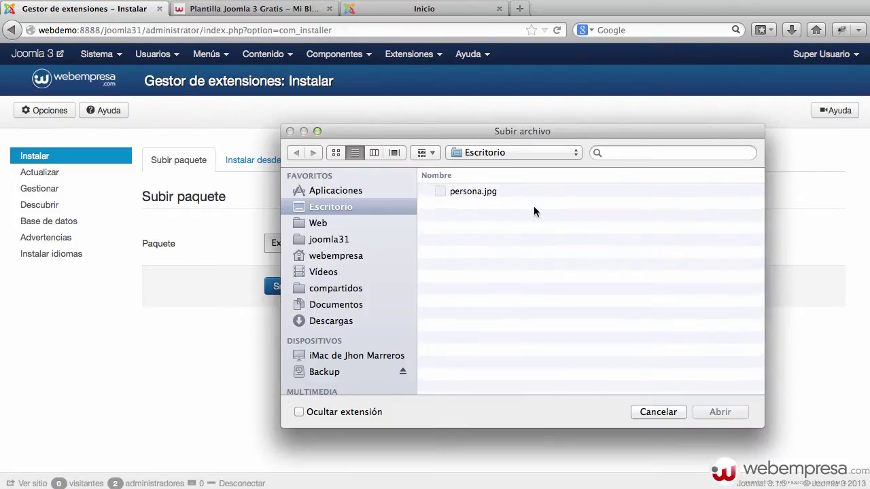
click(356, 291)
click(350, 245)
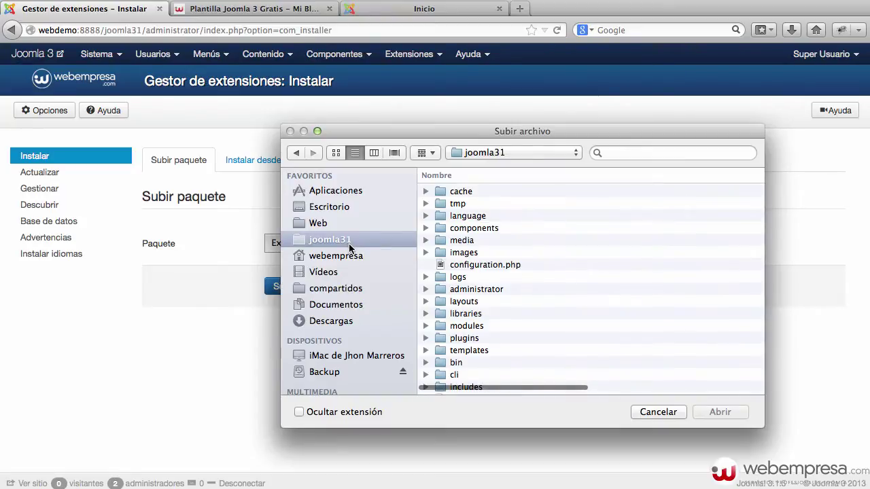
click(355, 322)
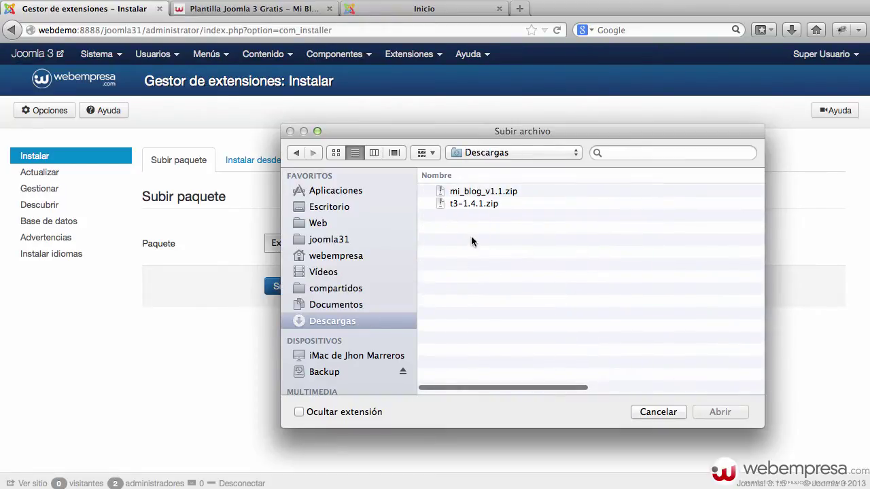
click(486, 204)
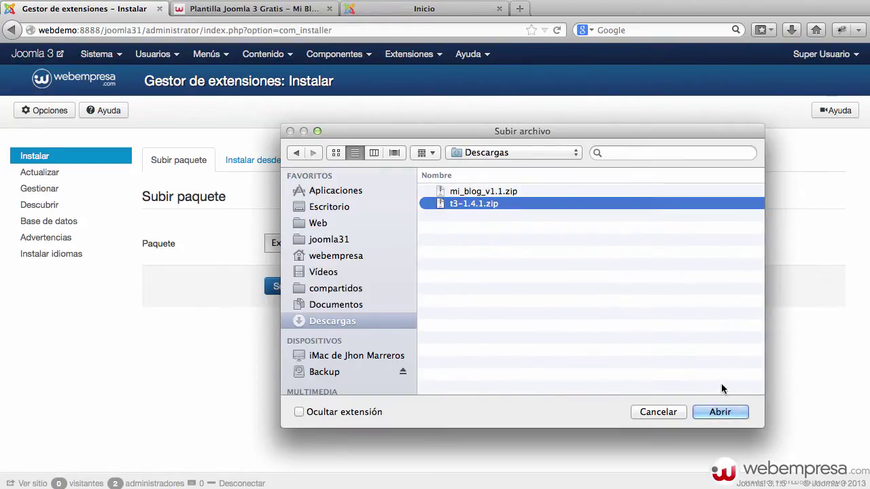
click(725, 415)
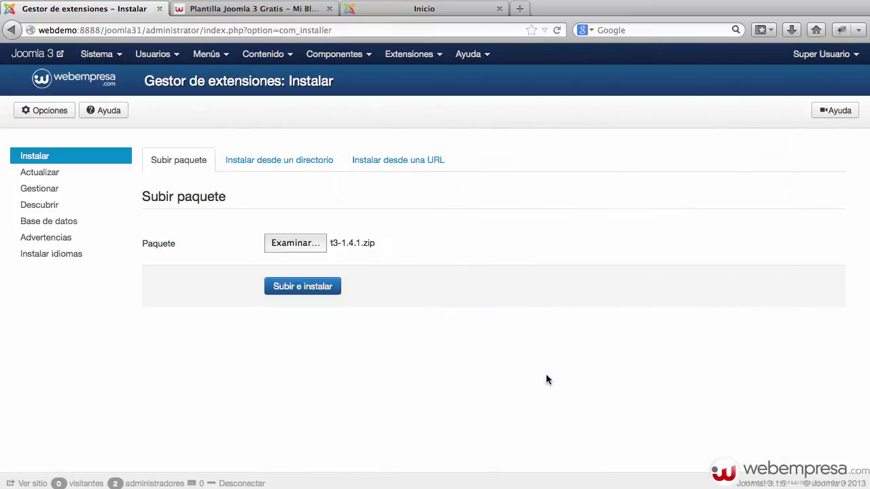
click(294, 285)
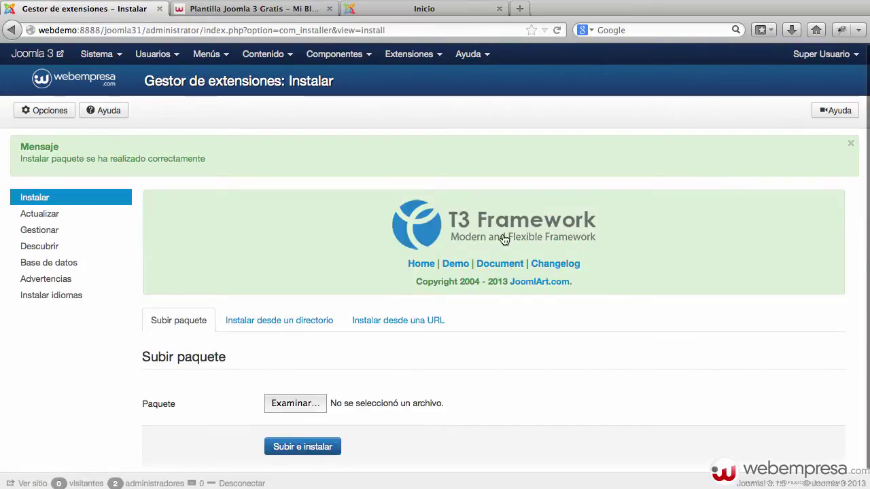
Upload and install the mi_blog_v1.1.zip template package.
scroll(290, 422, down, 1)
click(308, 385)
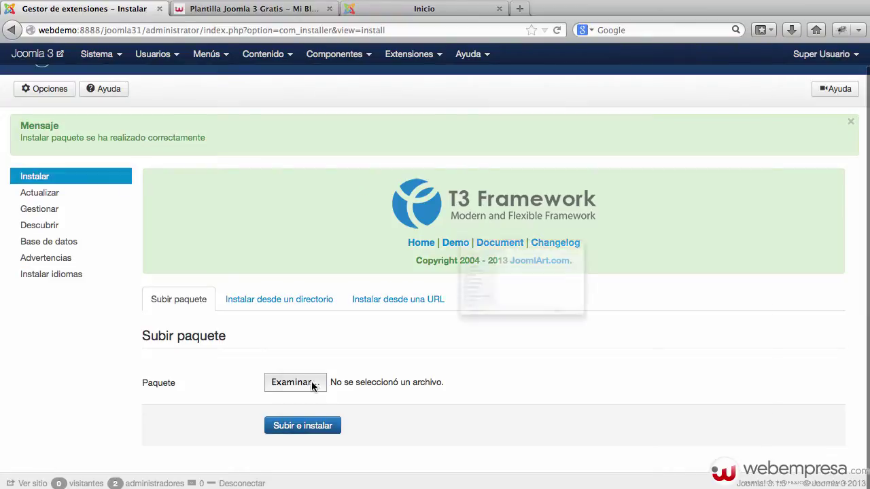
click(483, 193)
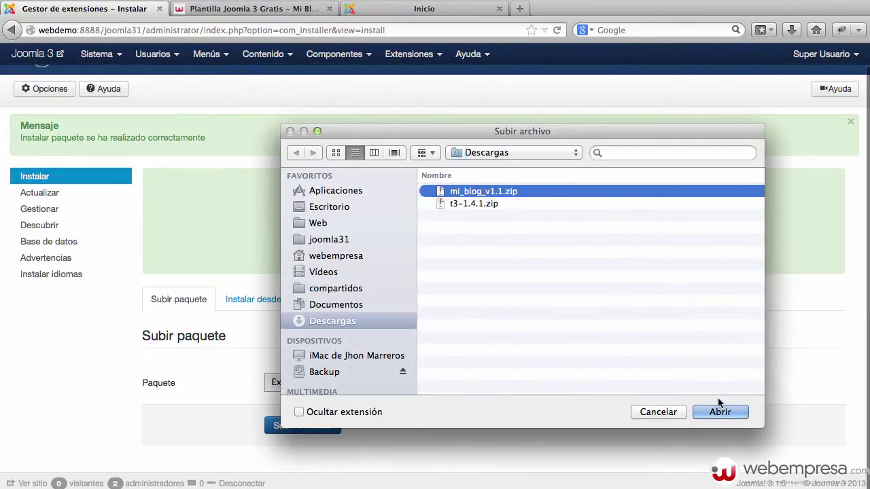
click(720, 412)
click(268, 427)
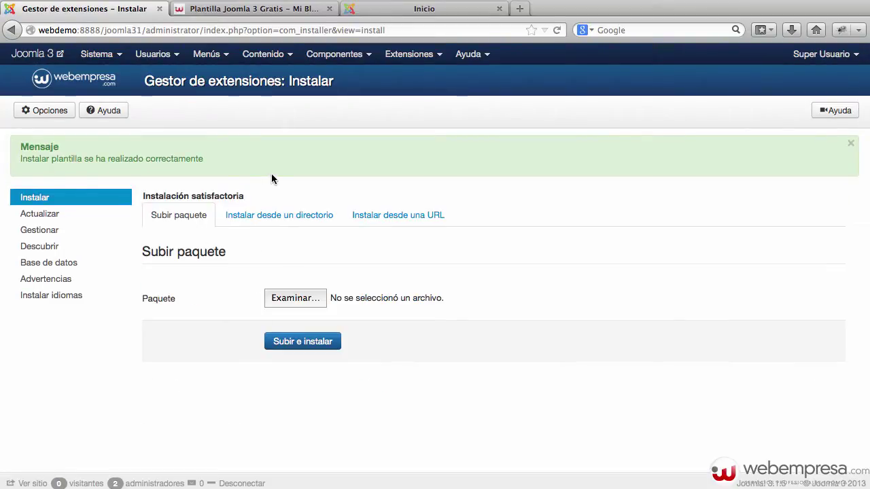
Set Mi_Blog as the default style in the Template Manager.
click(414, 56)
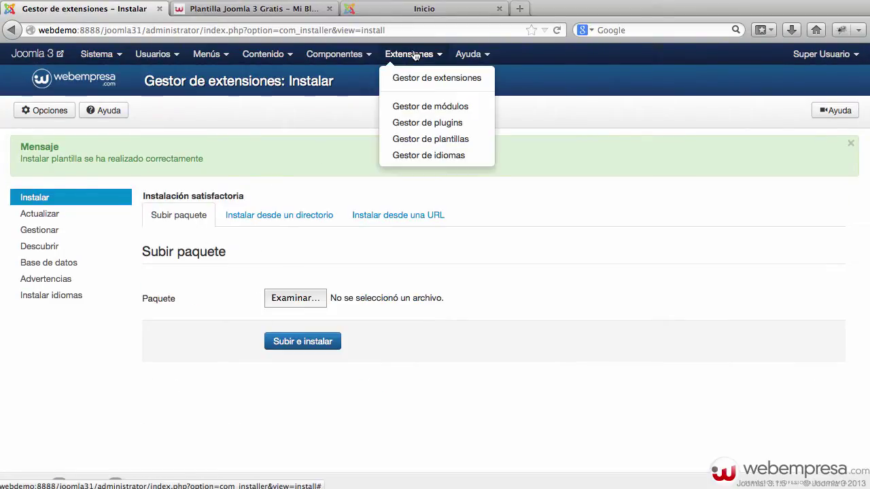
click(431, 139)
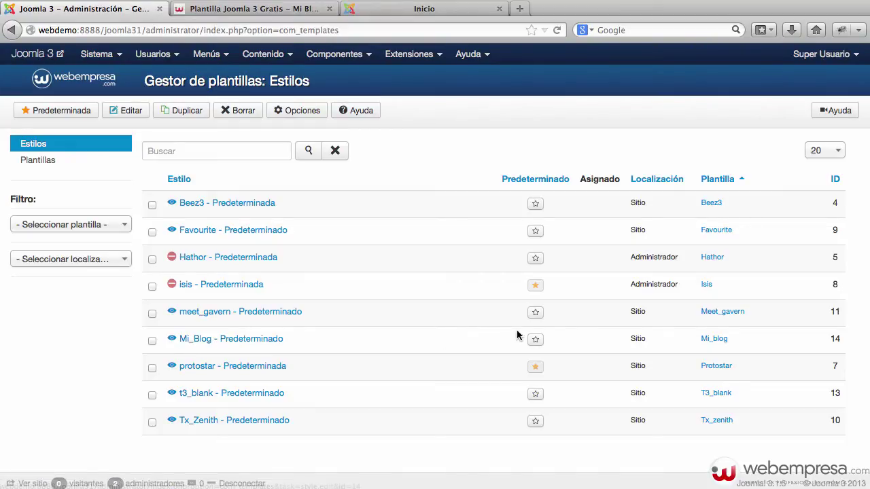
click(535, 340)
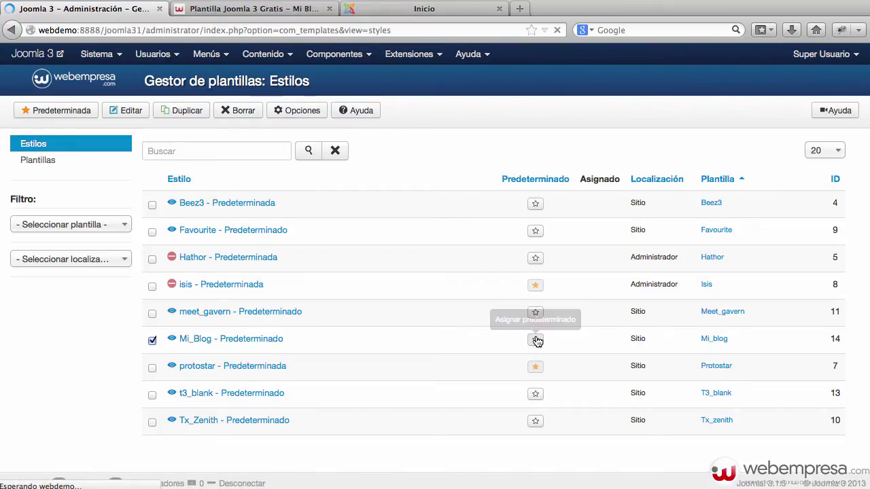
Preview the site front end in a new tab, then return to administration.
click(49, 53)
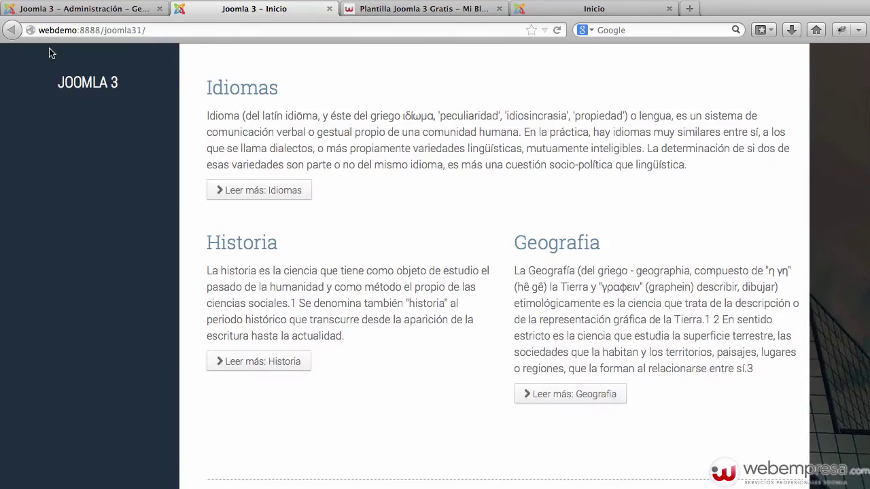
scroll(361, 167, down, 3)
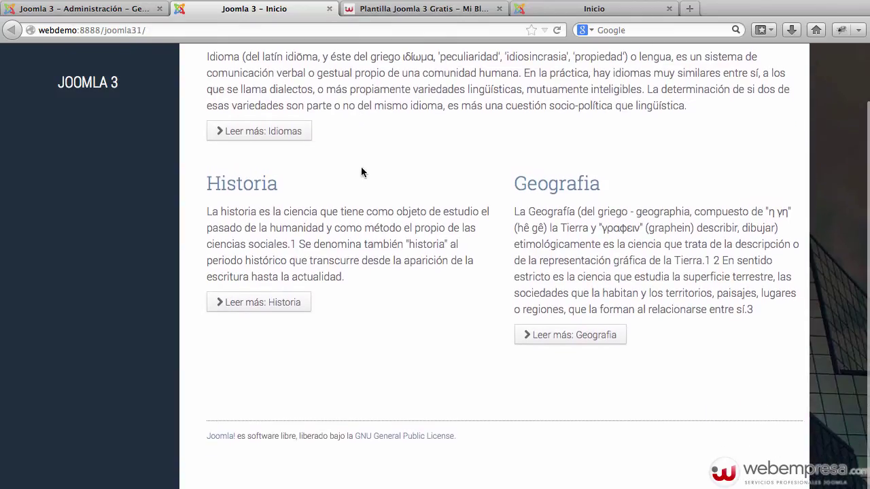
scroll(362, 170, up, 3)
click(119, 9)
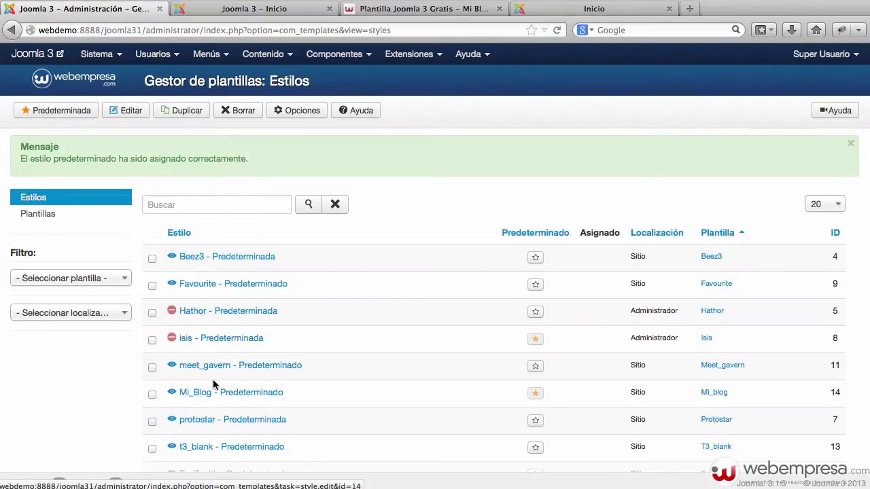
In Mi_Blog - Predeterminado, set Enable Development Mode to Sí and view the Theme options.
click(253, 397)
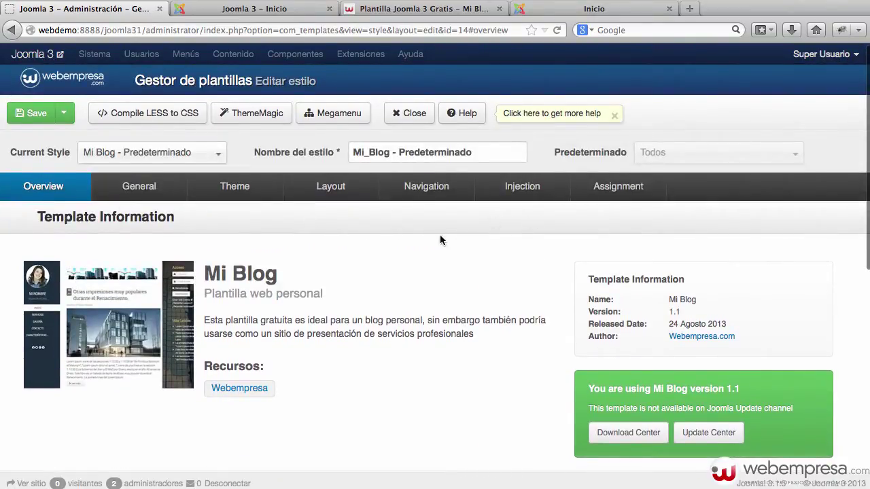
click(155, 188)
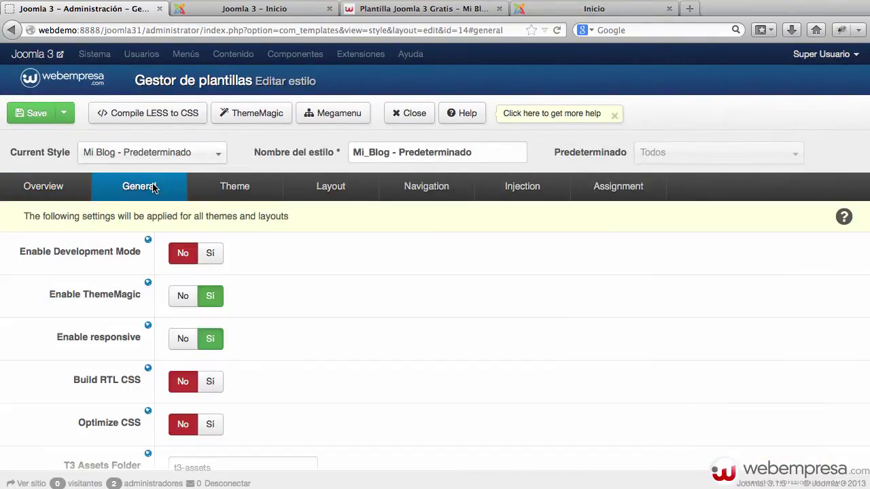
scroll(368, 220, down, 2)
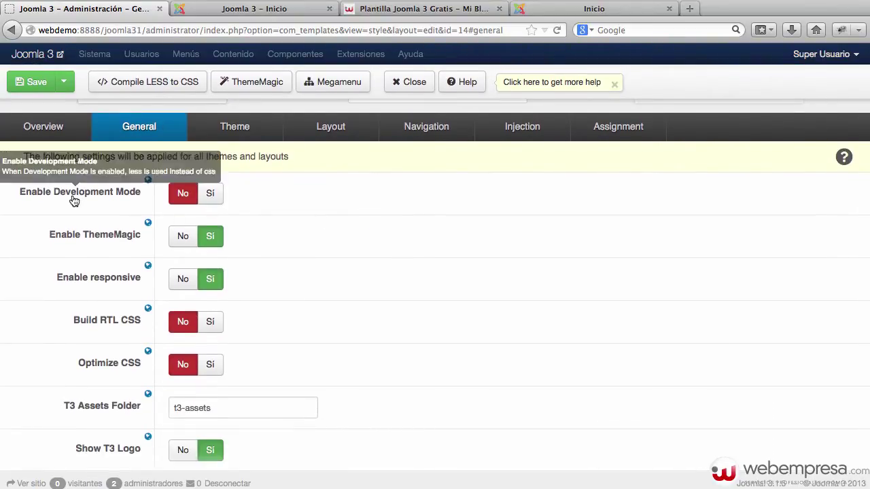
click(210, 196)
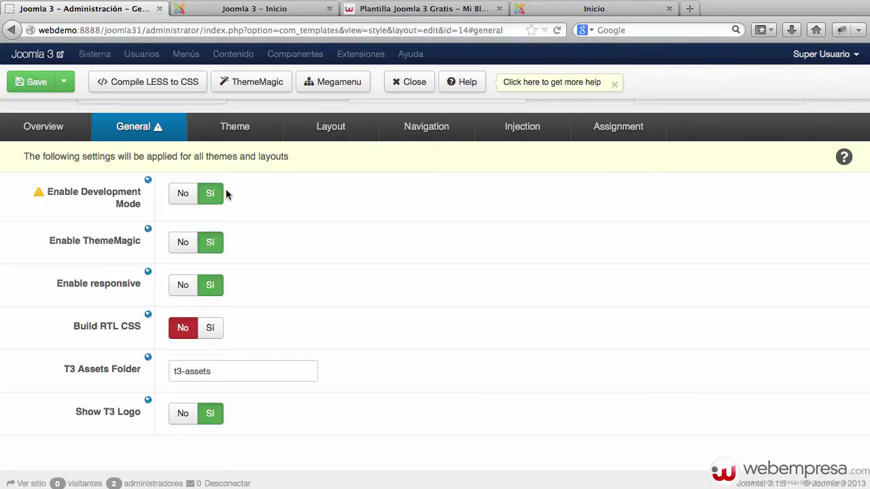
scroll(242, 181, down, 1)
scroll(242, 181, up, 3)
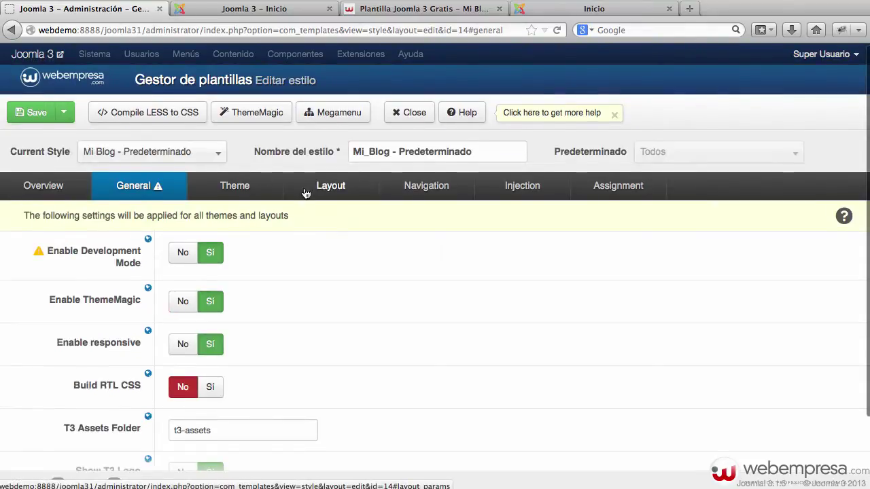
click(233, 187)
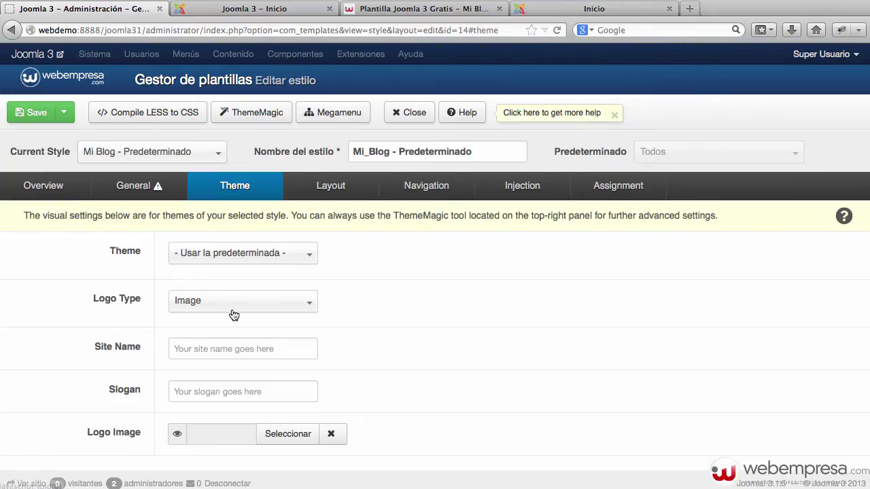
Enter 'Mi Nombre' as Site Name and 'Mi slogan del blog' as Slogan.
click(212, 349)
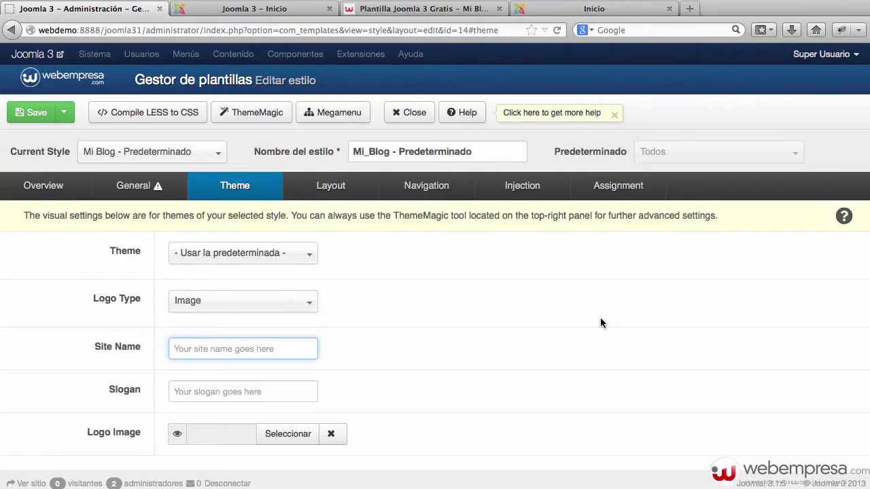
text(Mi Nombre)
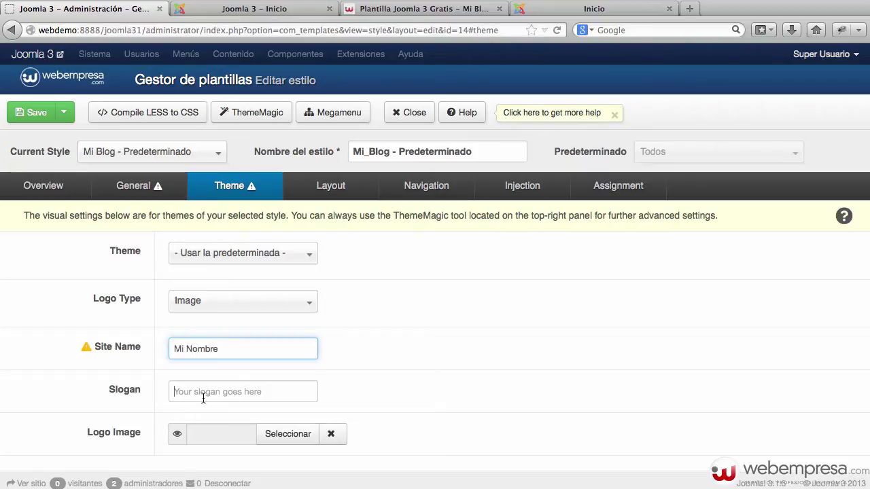
click(279, 384)
text(Mi slogan de)
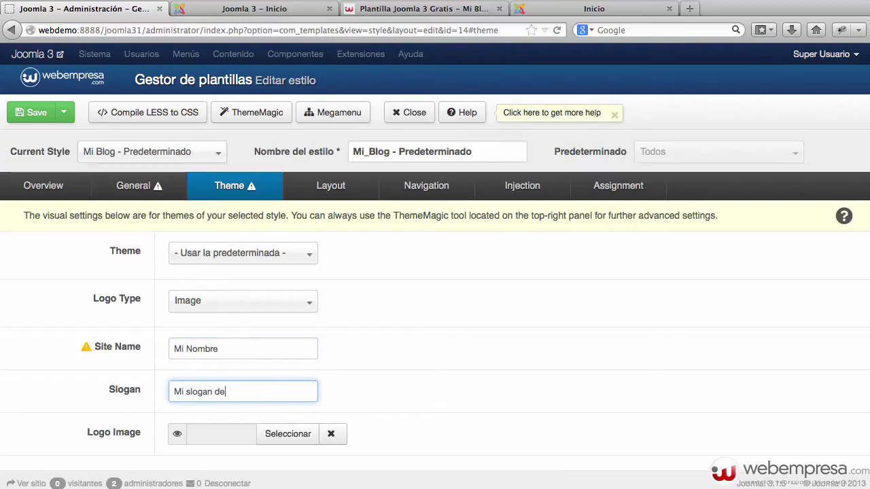
text(l blog)
Compare with the demo blog and preview the persona.jpg photo.
key(super+Tab)
click(570, 15)
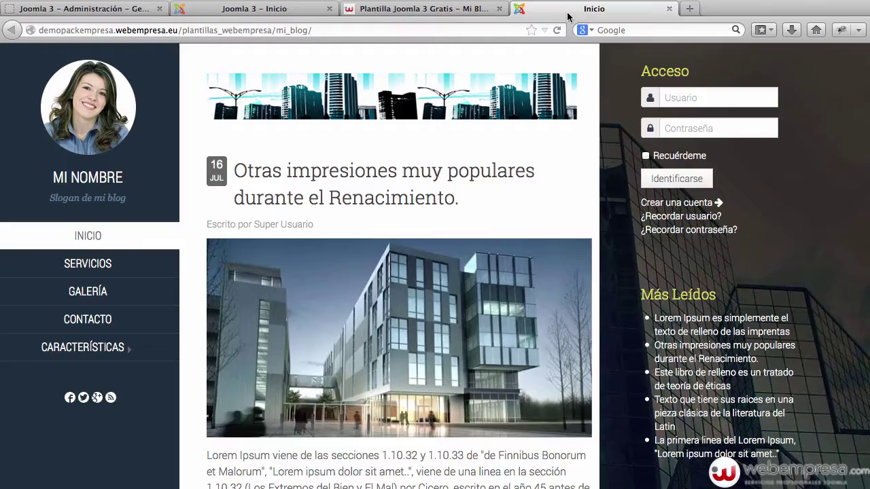
key(ctrl+Tab)
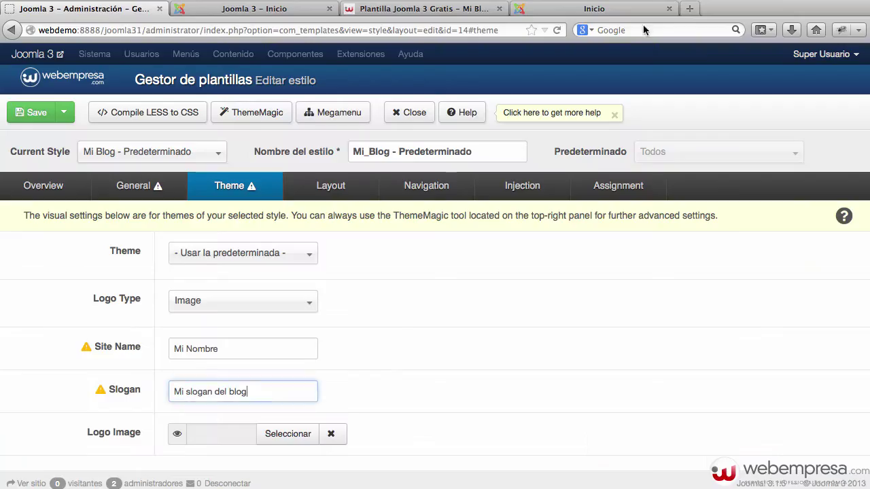
key(super+Tab)
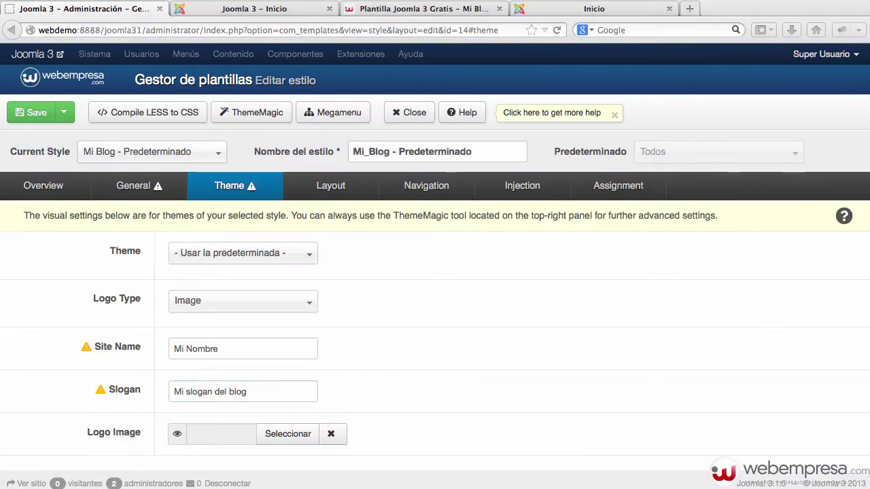
key(space)
drag(450, 376, 429, 306)
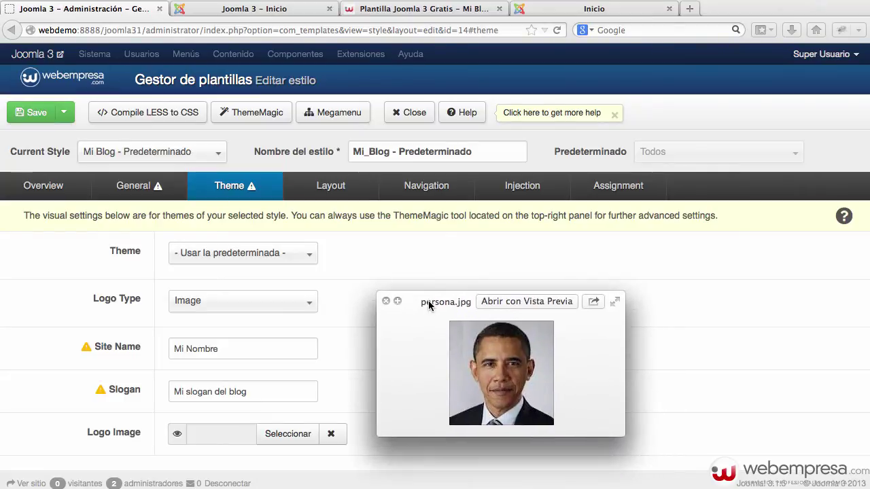
key(space)
click(266, 391)
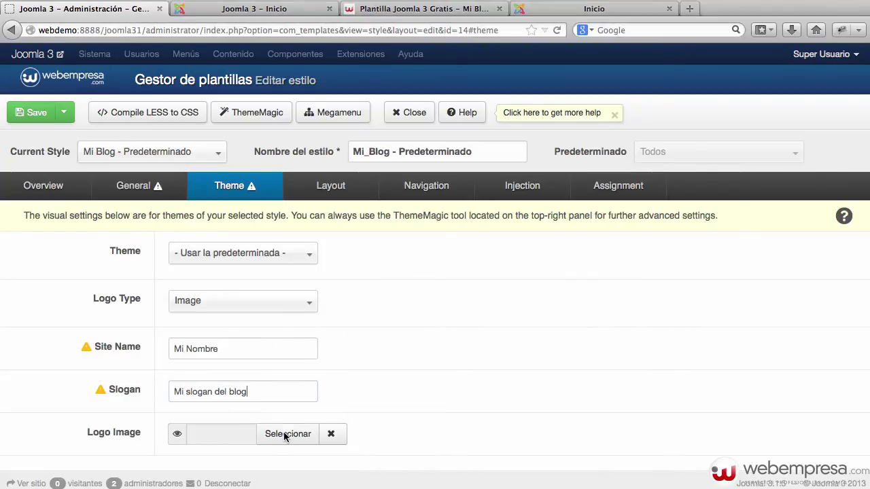
Upload persona.jpg from Escritorio and insert it as the Logo Image.
click(279, 436)
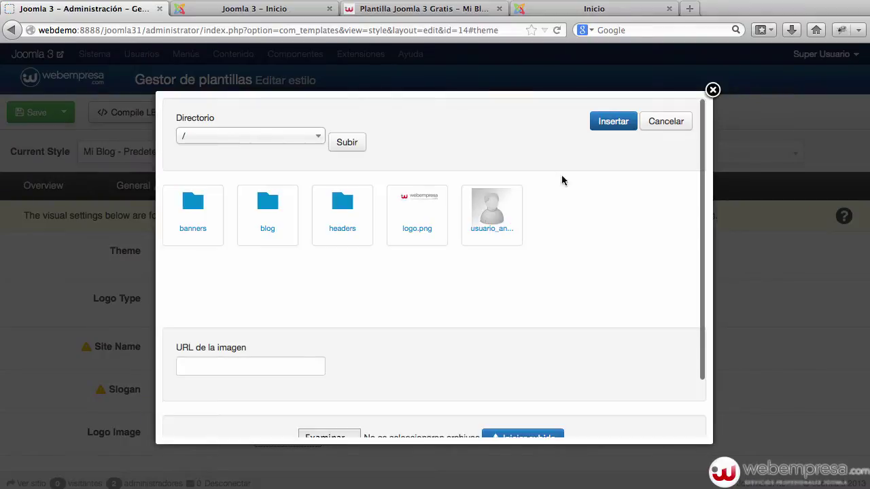
scroll(505, 315, down, 3)
click(346, 375)
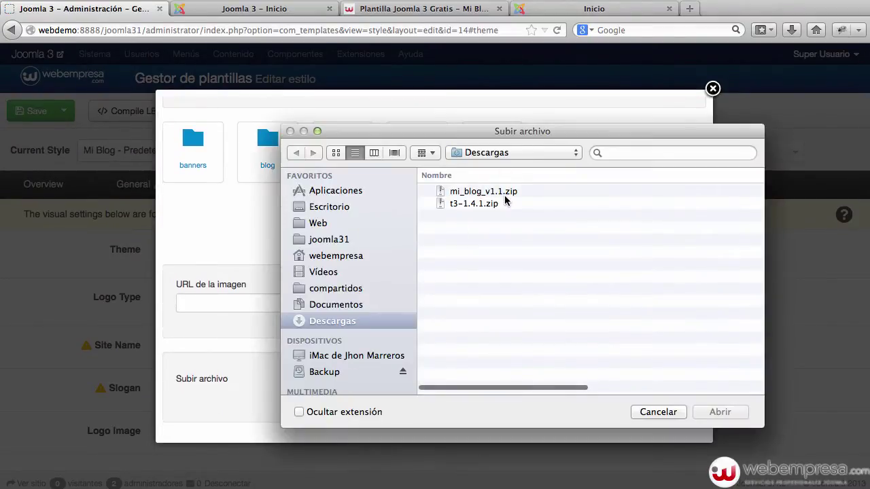
click(329, 207)
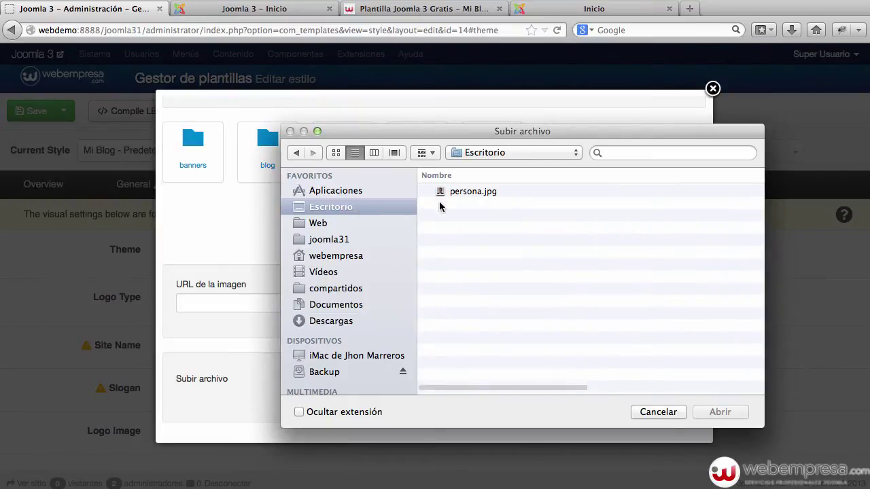
double_click(476, 192)
click(505, 375)
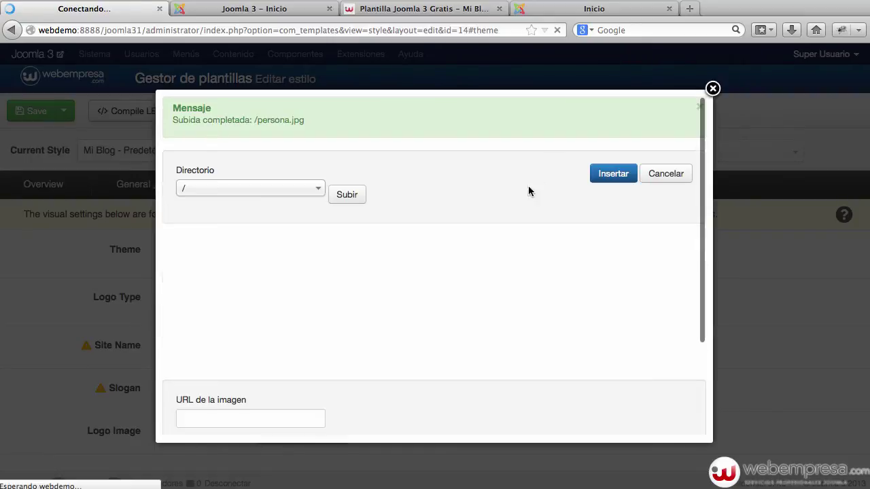
click(485, 266)
click(613, 174)
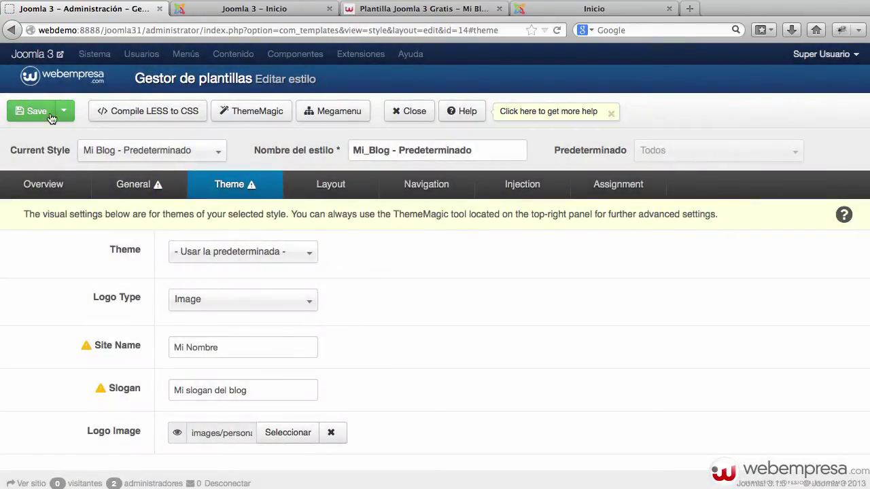
Save the Mi_Blog style and reload the front page to see the logo and slogan.
click(44, 112)
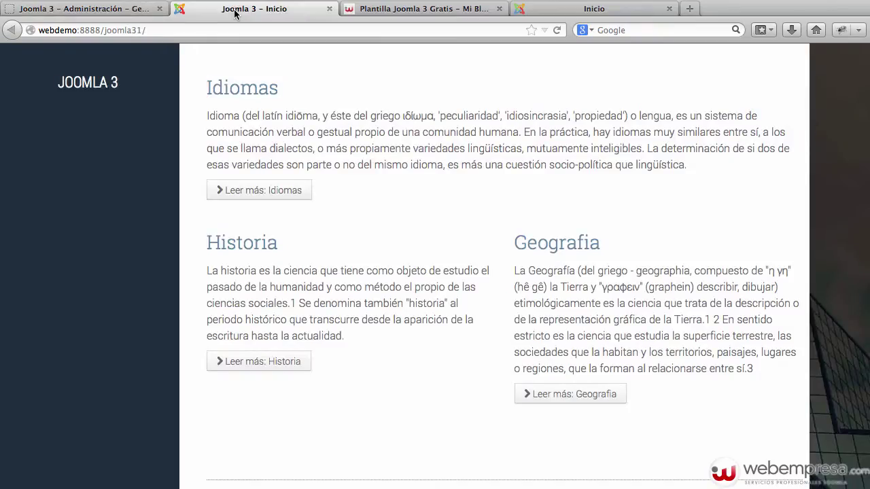
key(super+r)
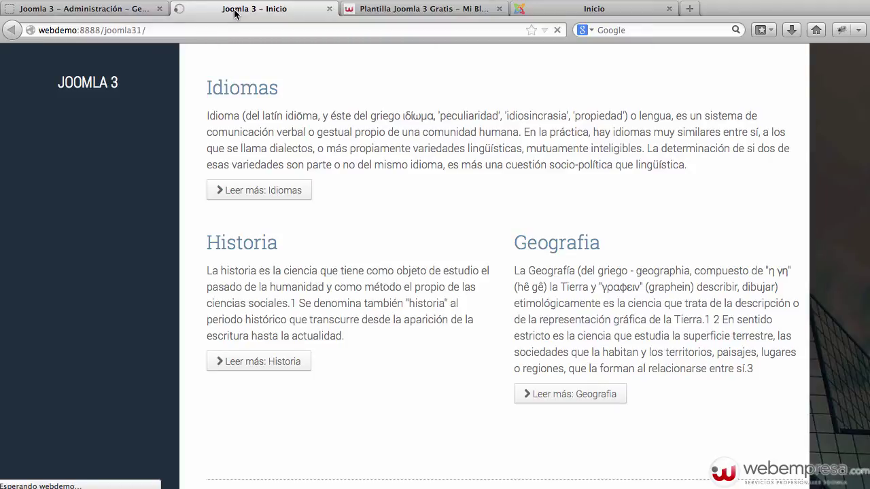
click(196, 25)
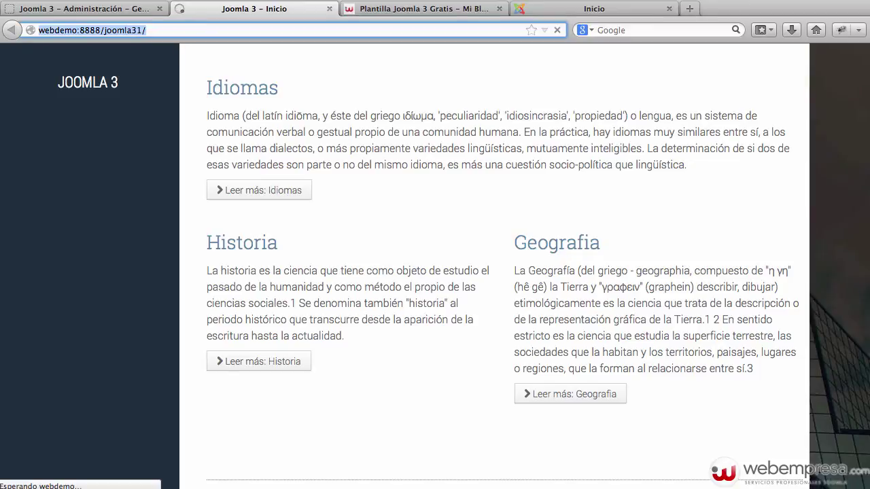
key(Return)
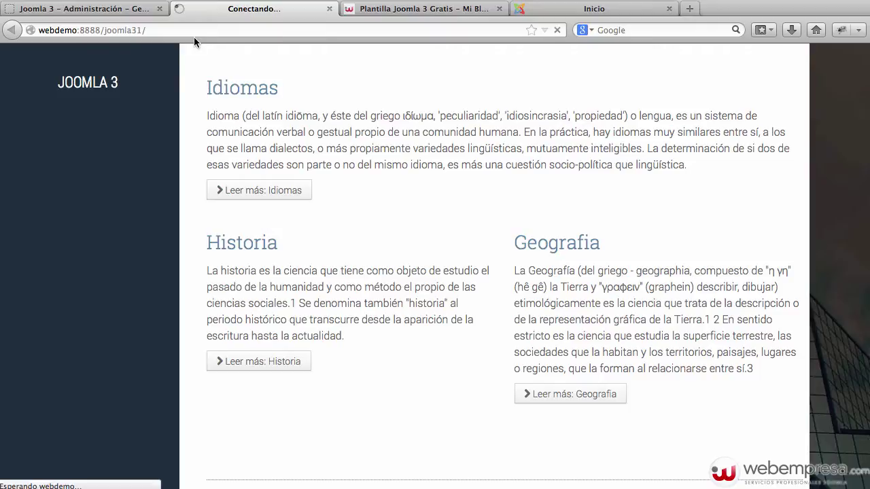
Compare the front page with the style's General, Layout and Theme settings.
click(136, 9)
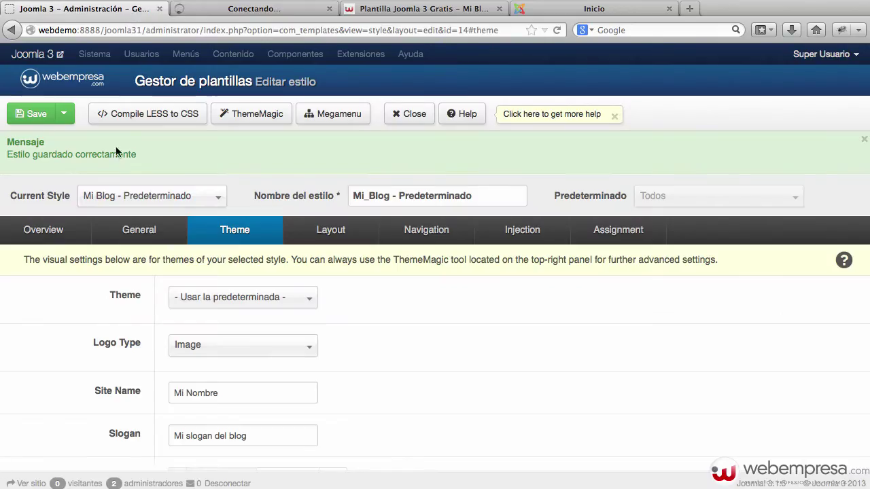
click(118, 229)
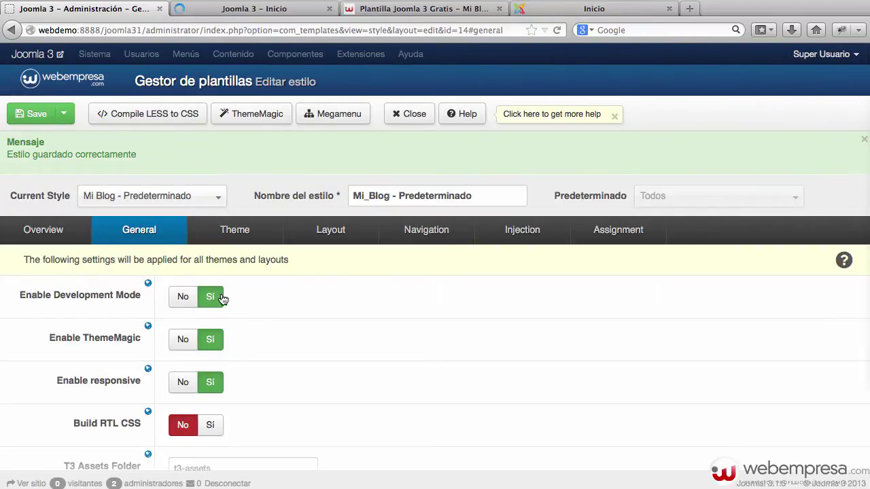
click(228, 8)
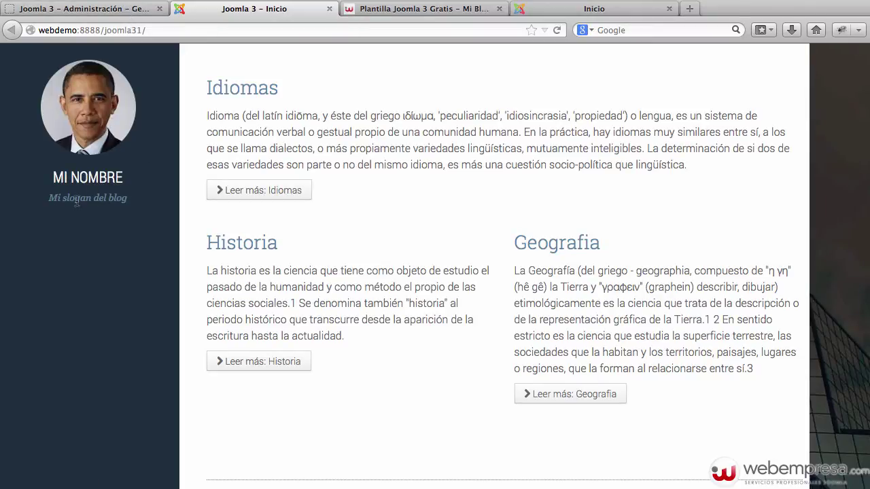
click(123, 13)
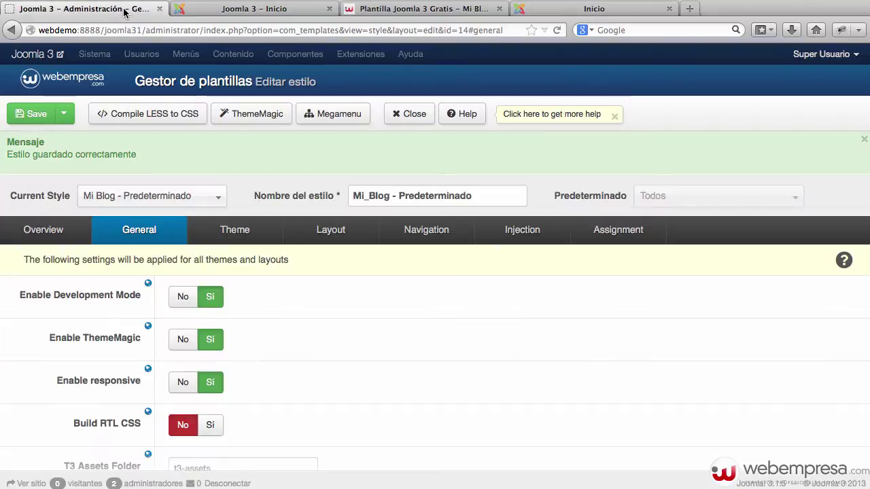
scroll(359, 234, down, 3)
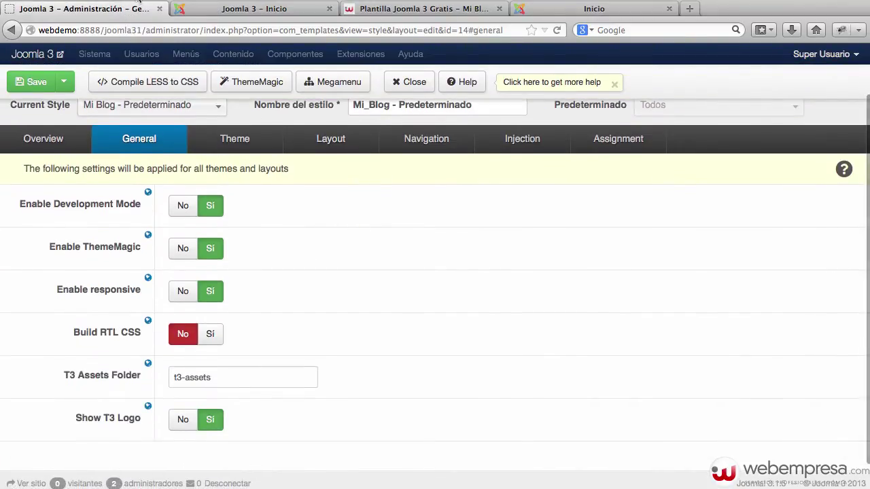
click(243, 10)
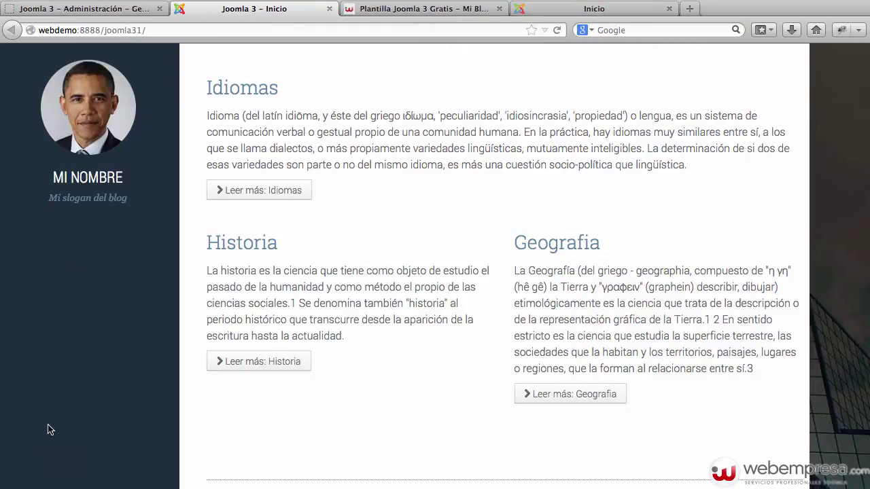
click(129, 11)
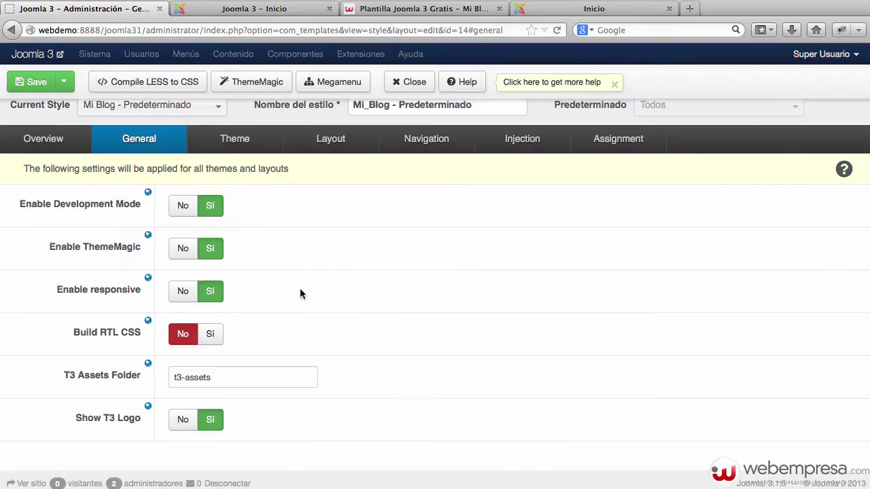
click(346, 139)
click(238, 144)
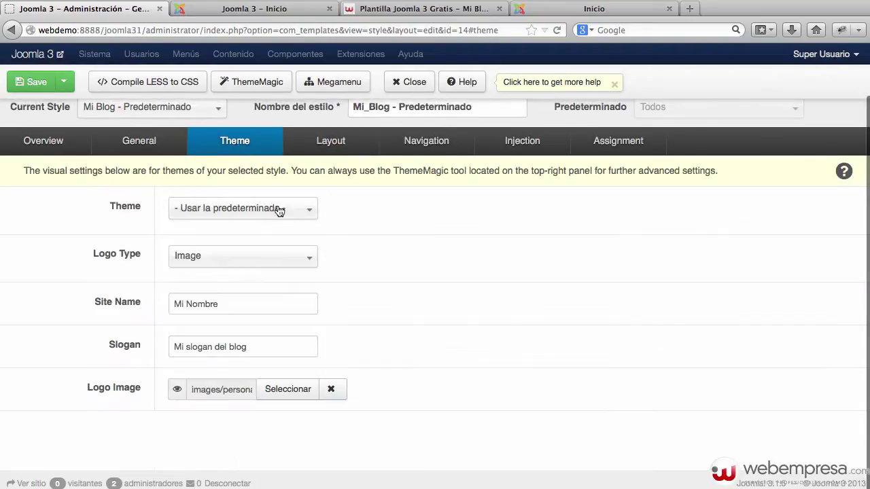
Set Navigation Type to Megamenu with Menú principal as the menu, and save the style.
click(428, 142)
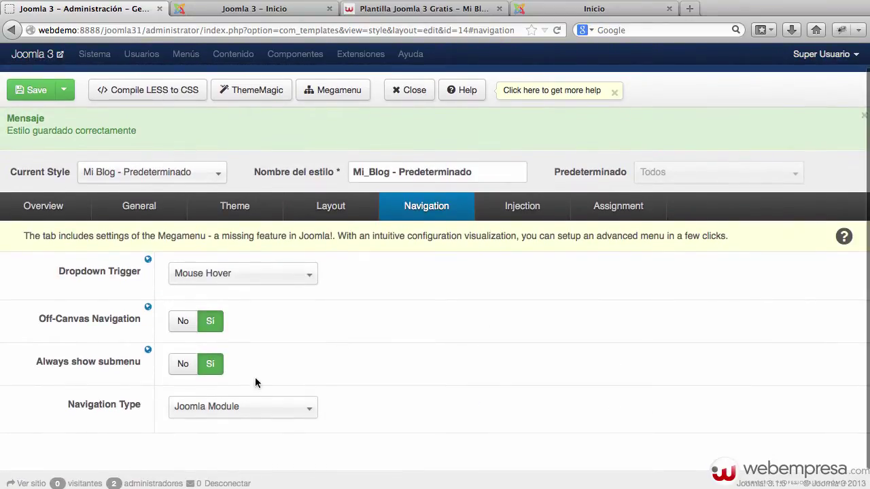
click(197, 411)
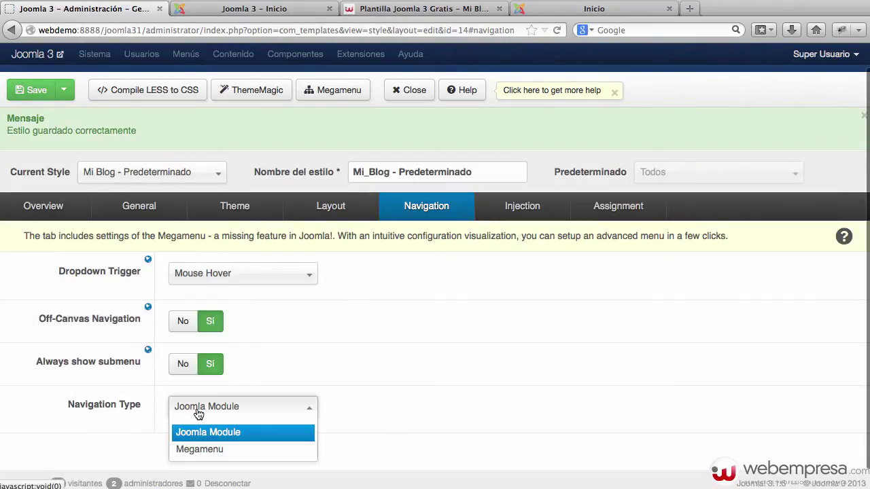
click(224, 450)
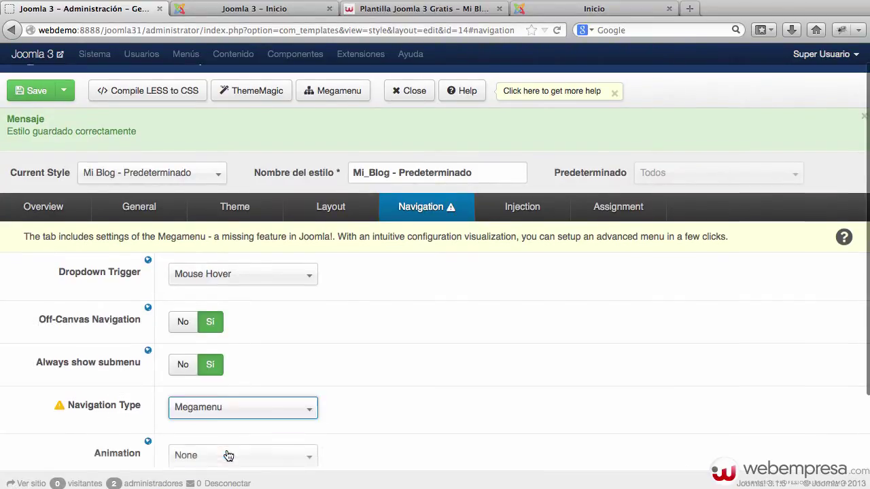
scroll(370, 360, down, 2)
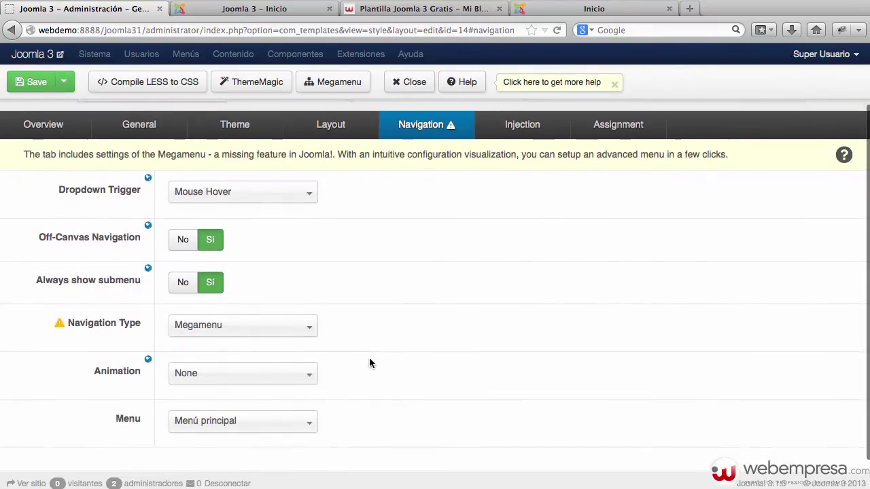
scroll(370, 363, down, 1)
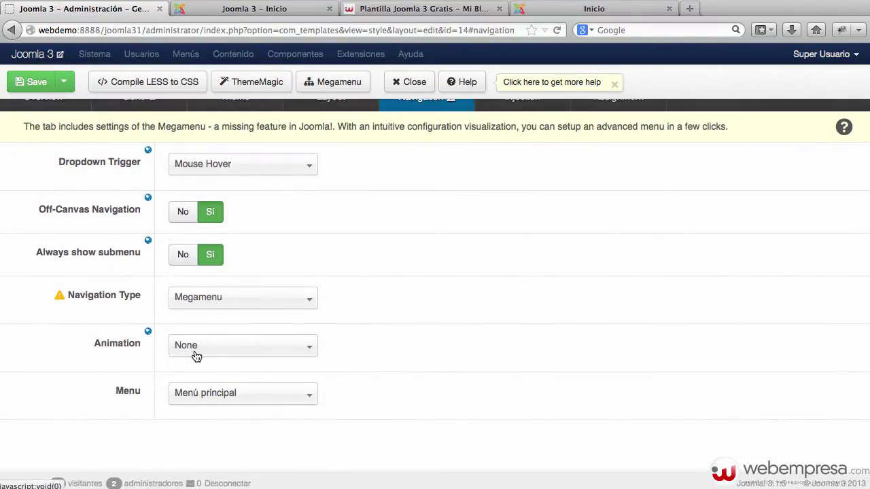
click(231, 404)
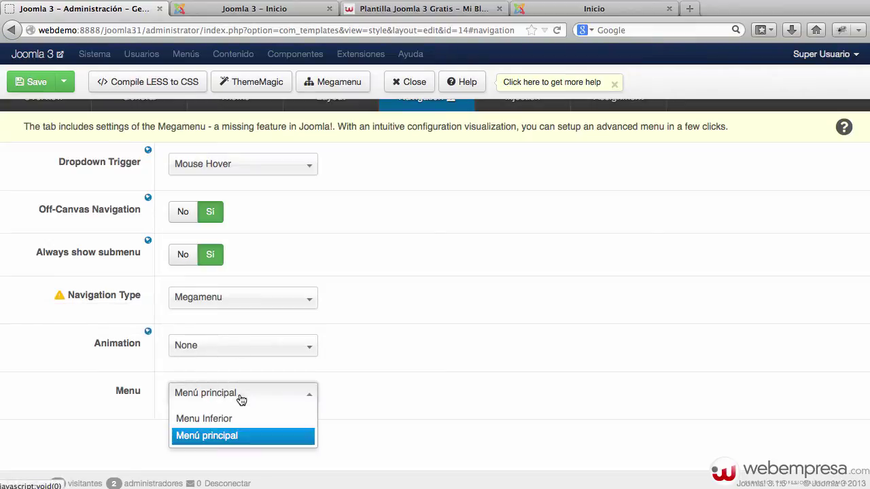
scroll(266, 398, down, 1)
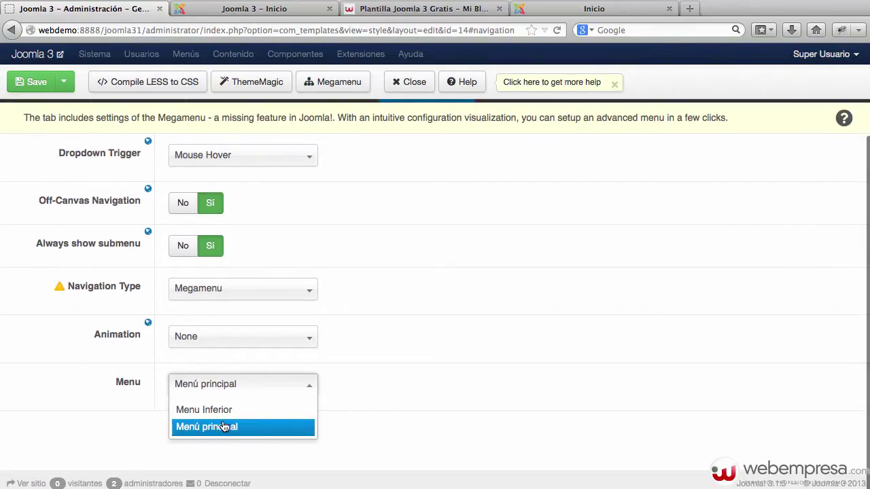
click(384, 392)
scroll(384, 387, up, 5)
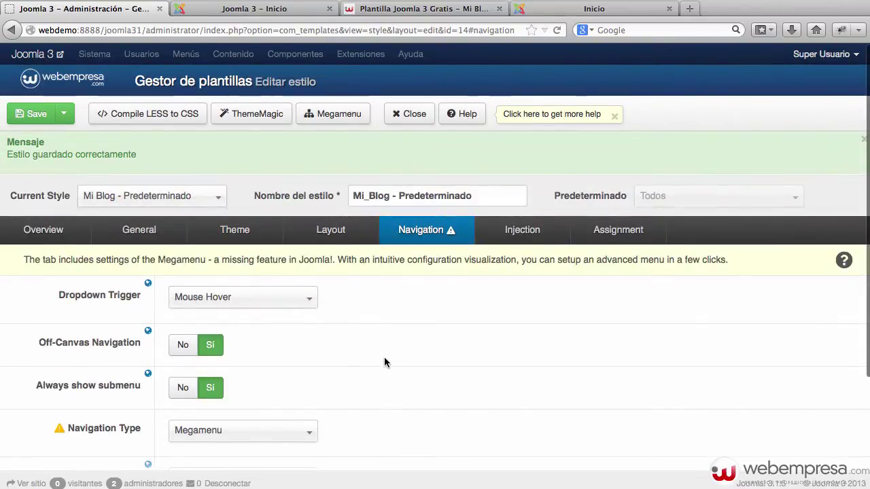
scroll(342, 285, down, 3)
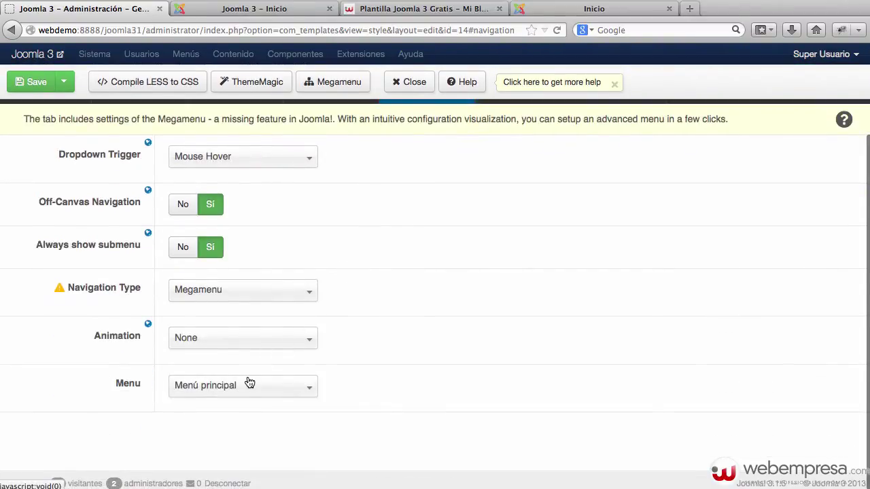
scroll(248, 383, up, 3)
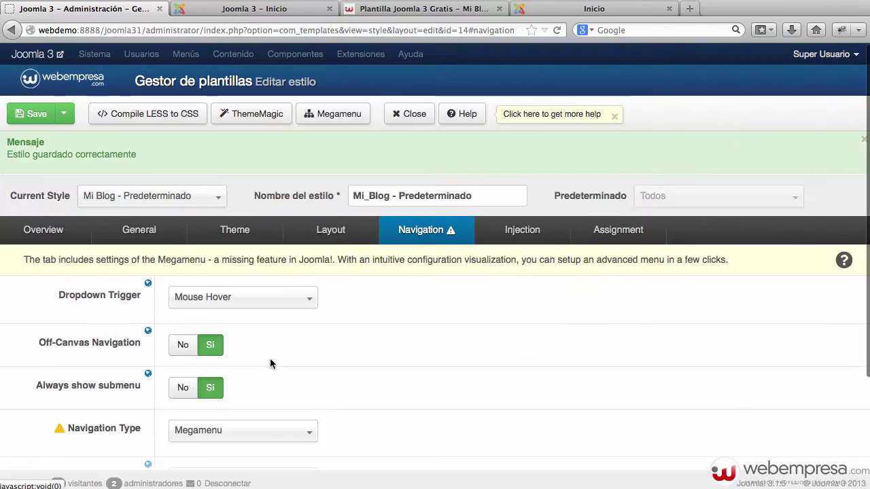
click(21, 120)
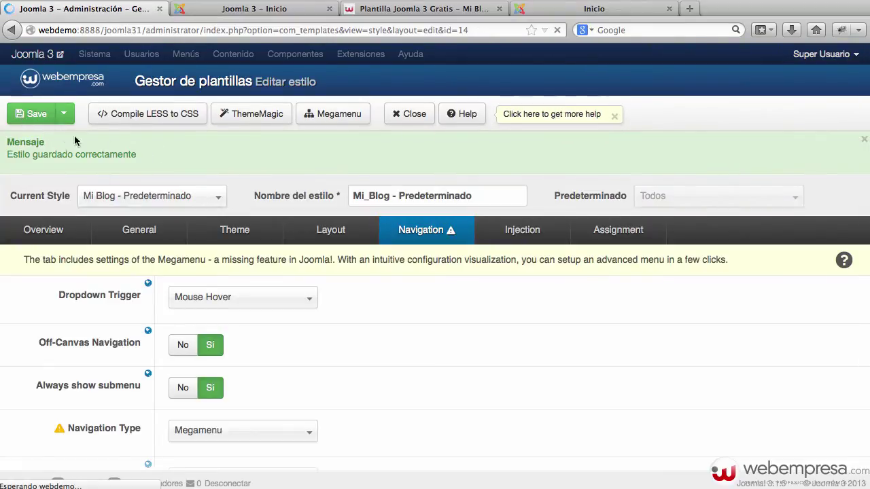
Reload the front page to check the new Megamenu, then close the style editor.
click(274, 8)
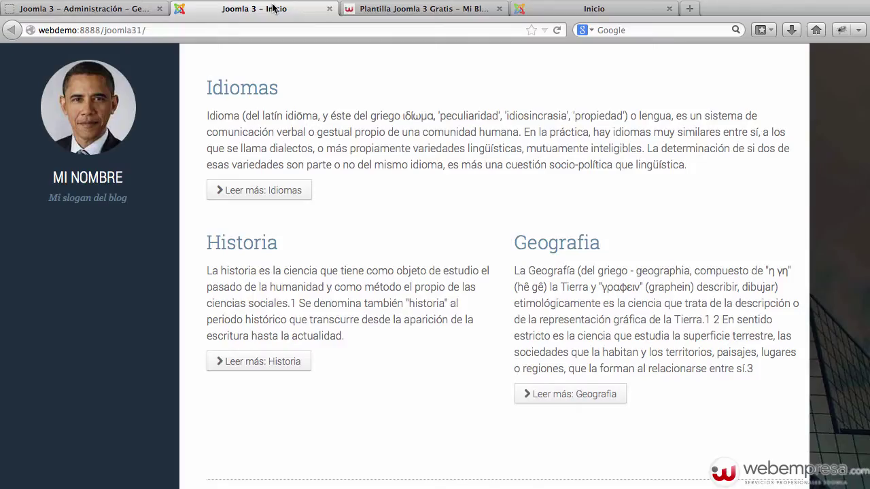
key(super+r)
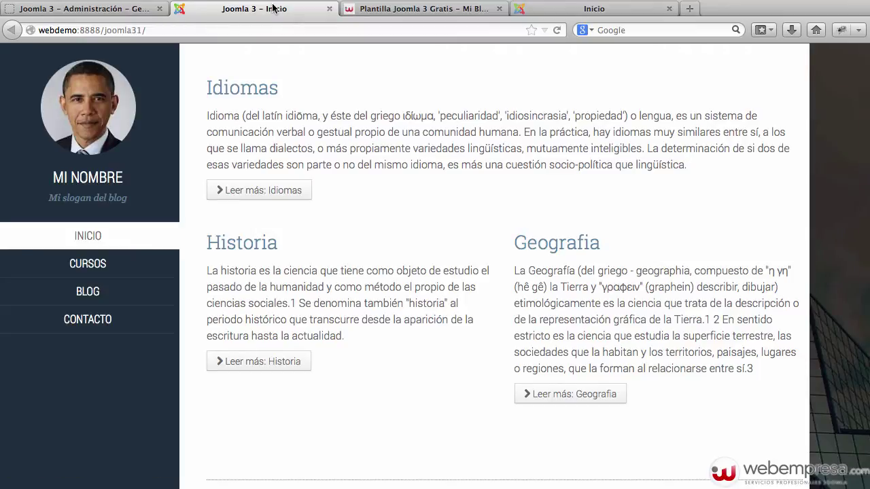
click(125, 12)
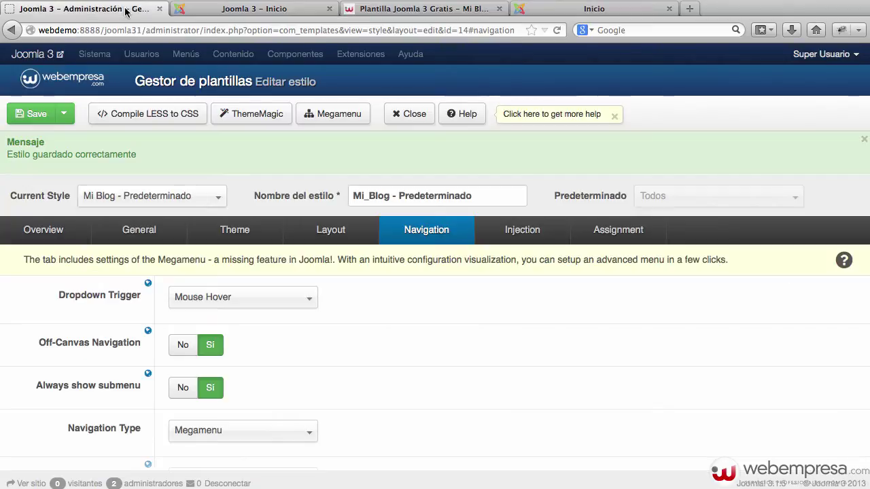
click(395, 116)
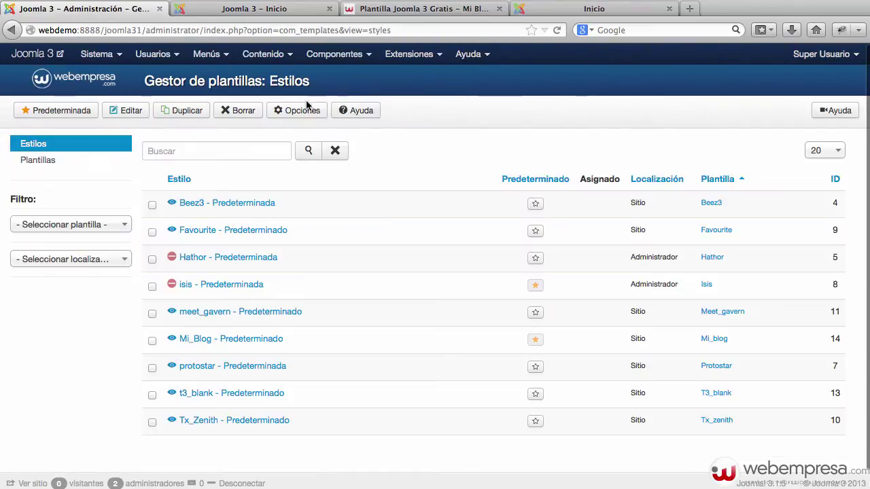
Review the six items of Menú principal in the Menu Manager.
click(208, 57)
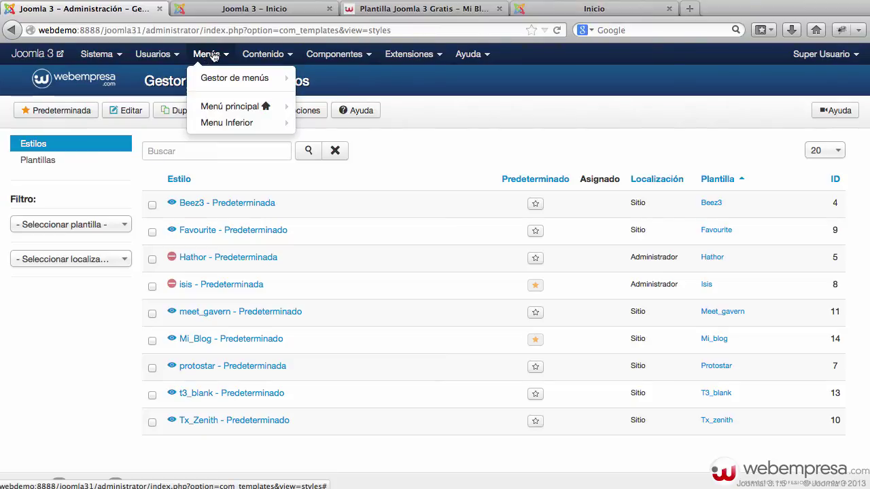
mouse_move(224, 79)
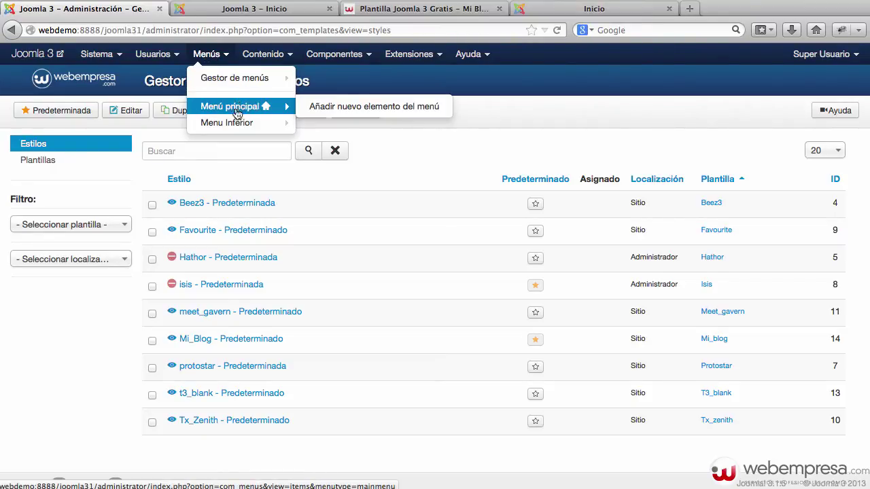
click(244, 80)
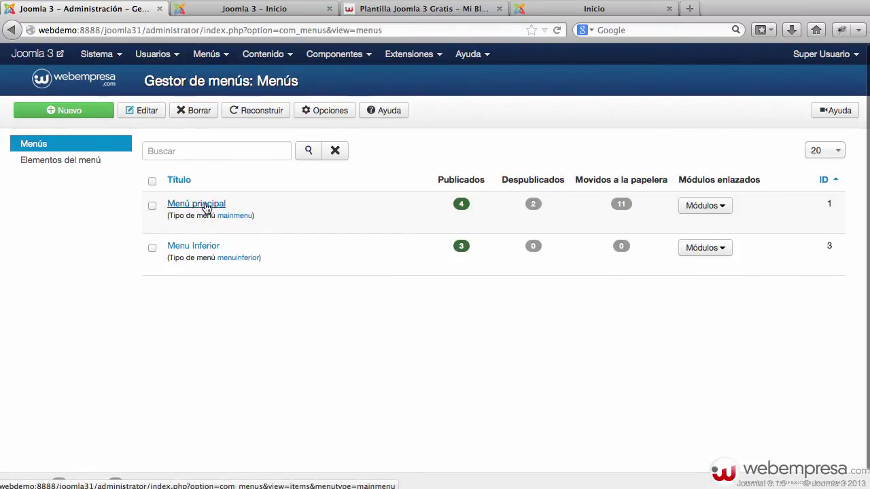
click(209, 204)
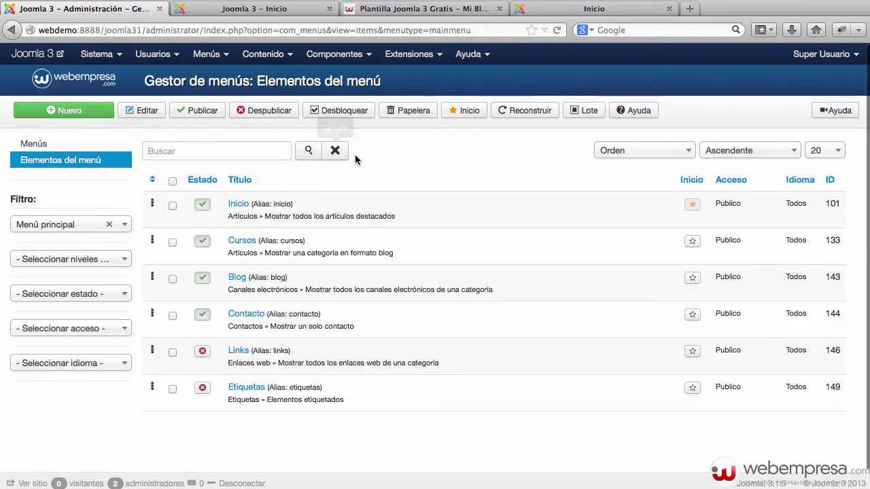
Open Mi_Blog - Predeterminado from the Template Manager.
click(408, 55)
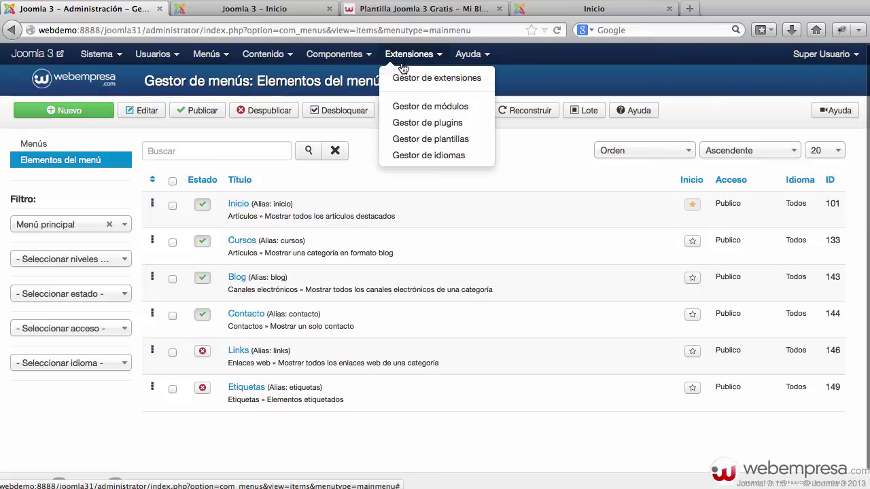
click(417, 138)
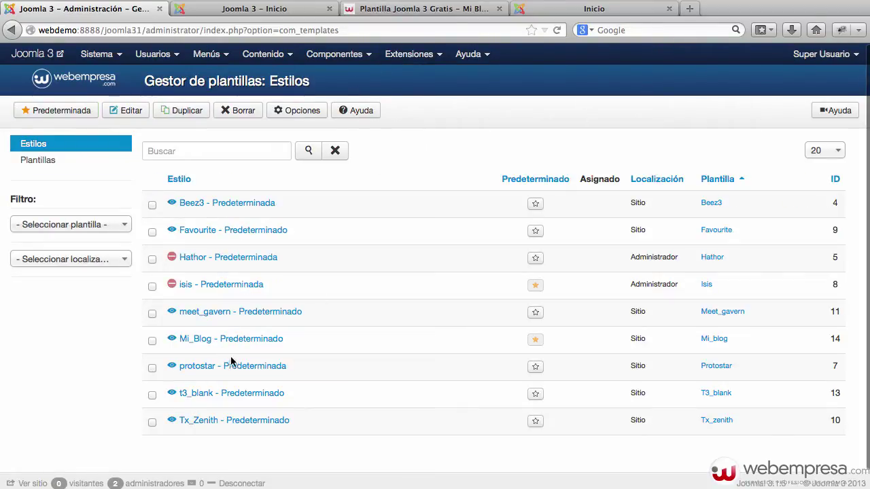
click(250, 340)
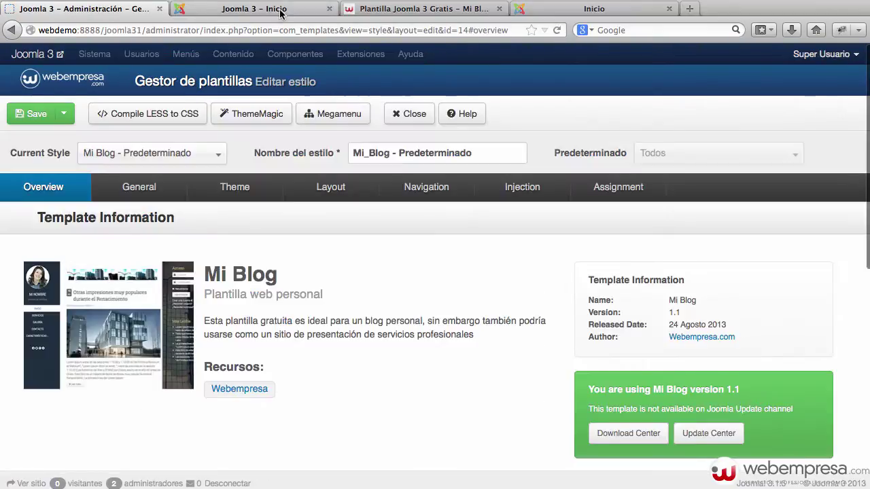
View the demopackempresa Mi Blog demo's sidebar with social links and Más Leídos.
click(281, 11)
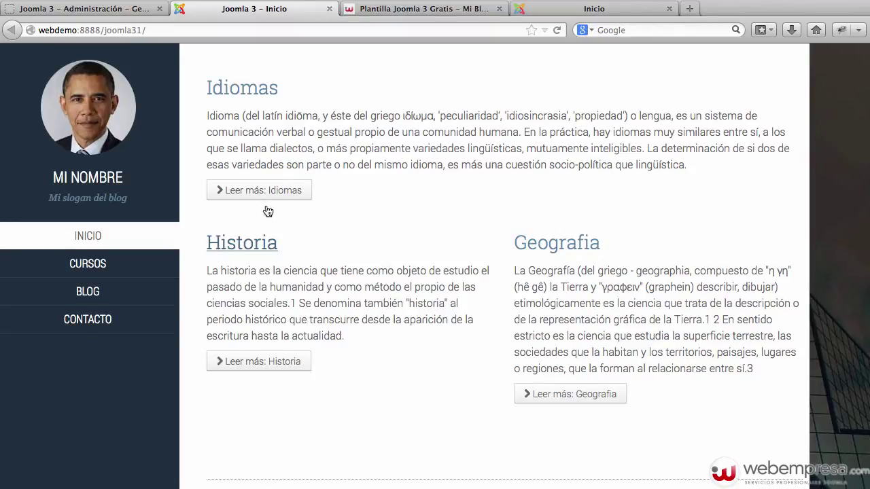
click(579, 14)
scroll(401, 197, down, 2)
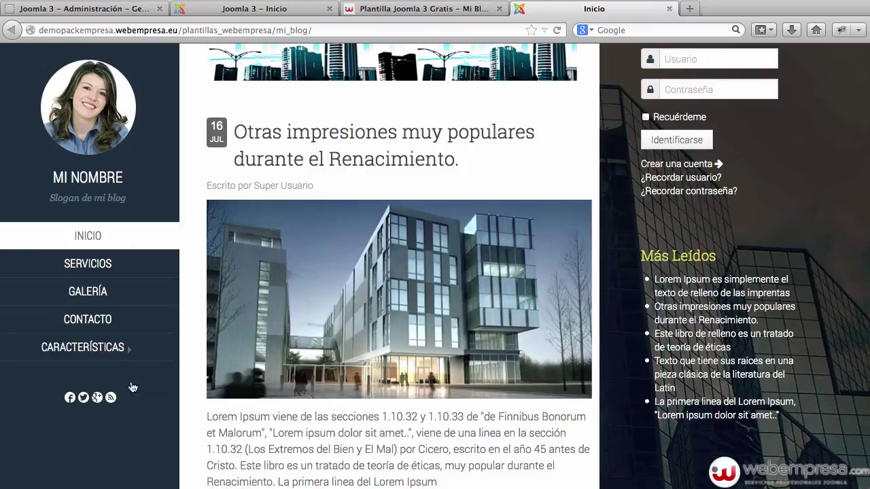
right_click(97, 399)
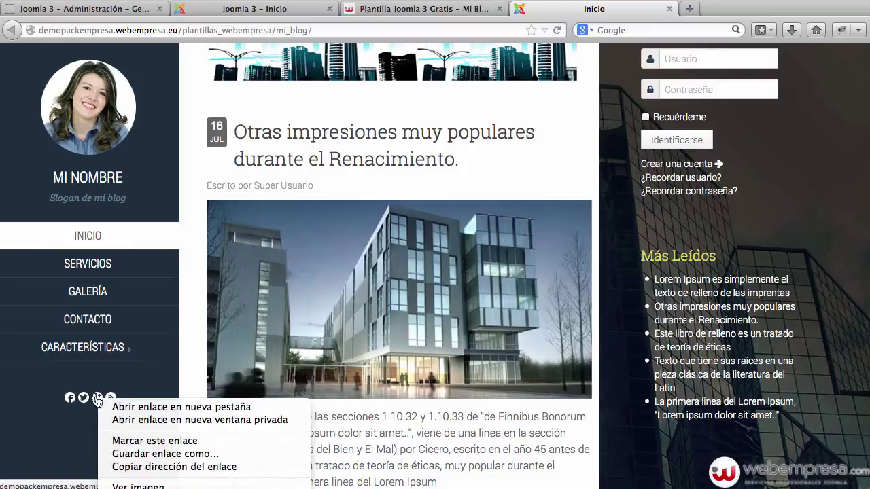
click(156, 488)
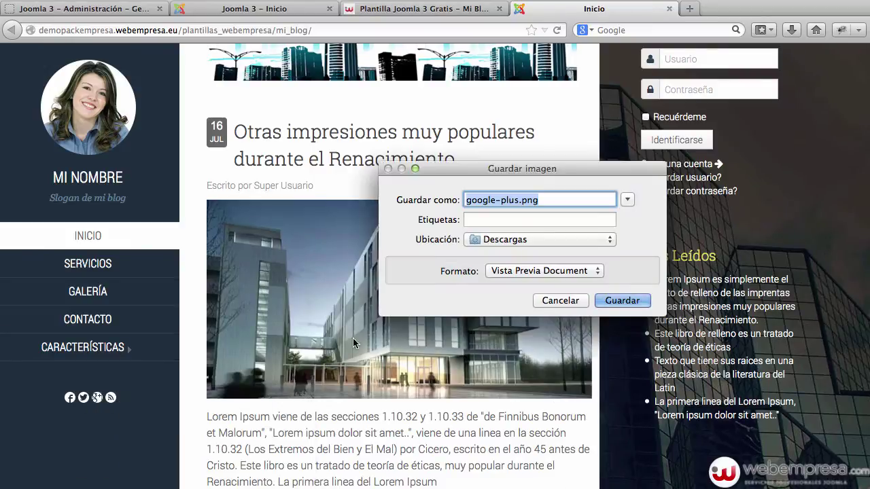
click(559, 301)
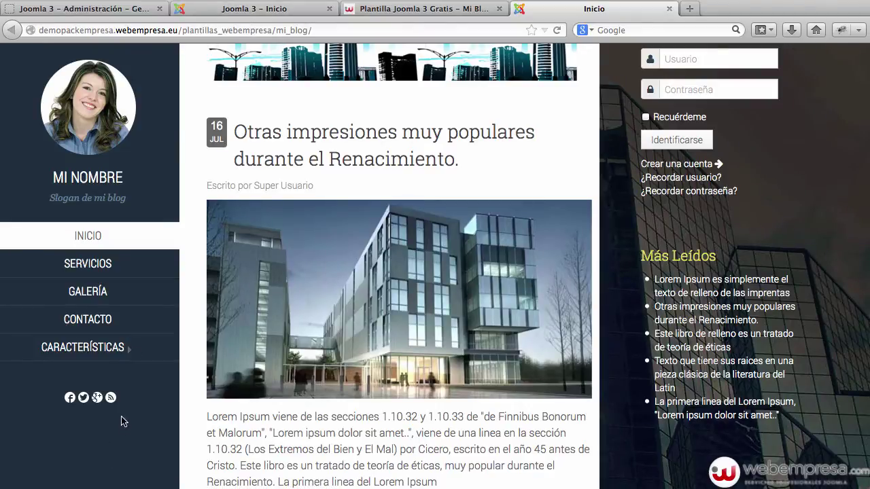
right_click(111, 398)
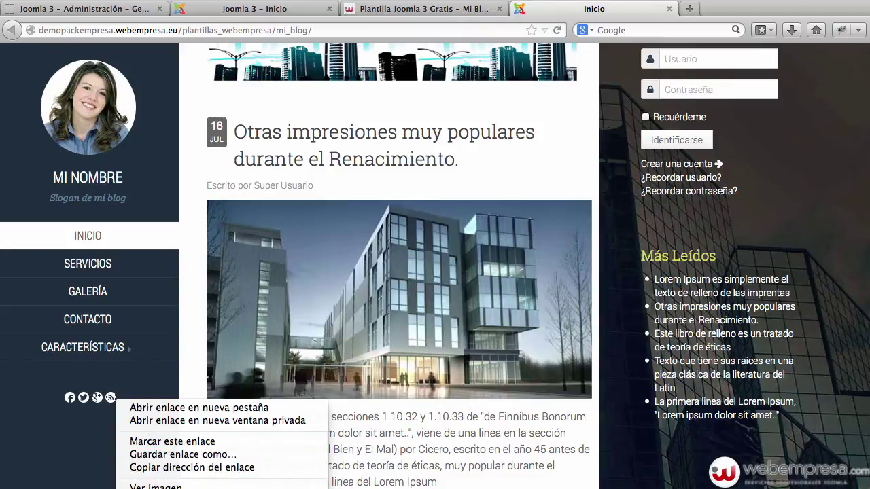
click(163, 488)
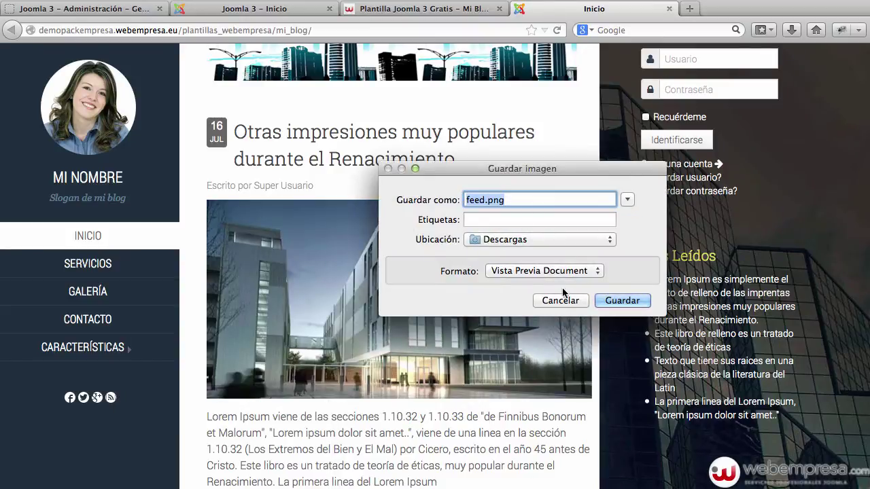
click(556, 303)
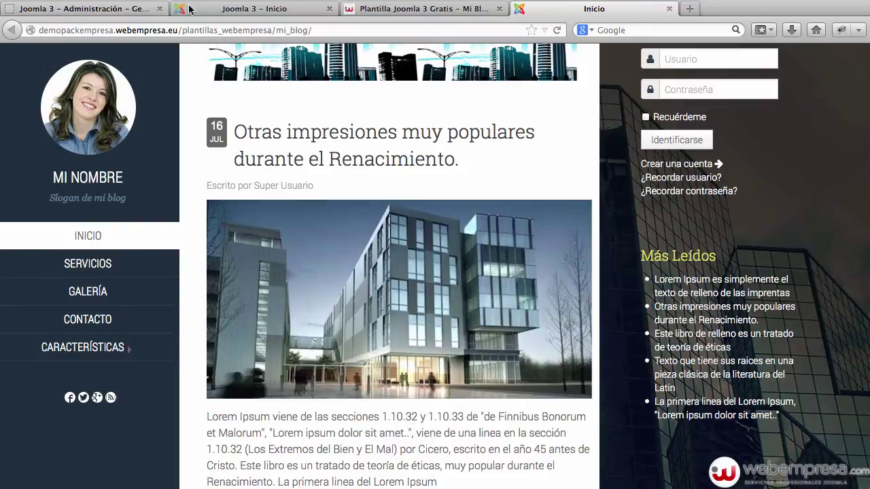
Close the Mi_Blog style editor and start a new Custom HTML module in the Module Manager.
click(146, 10)
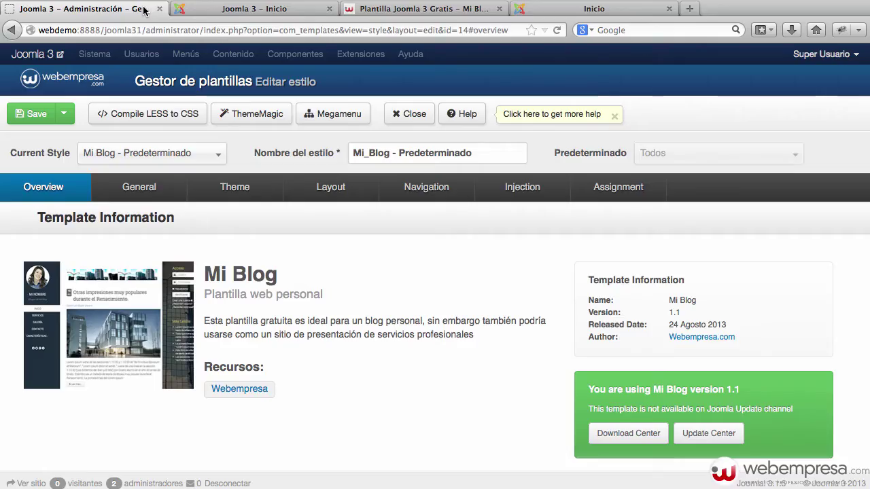
click(415, 115)
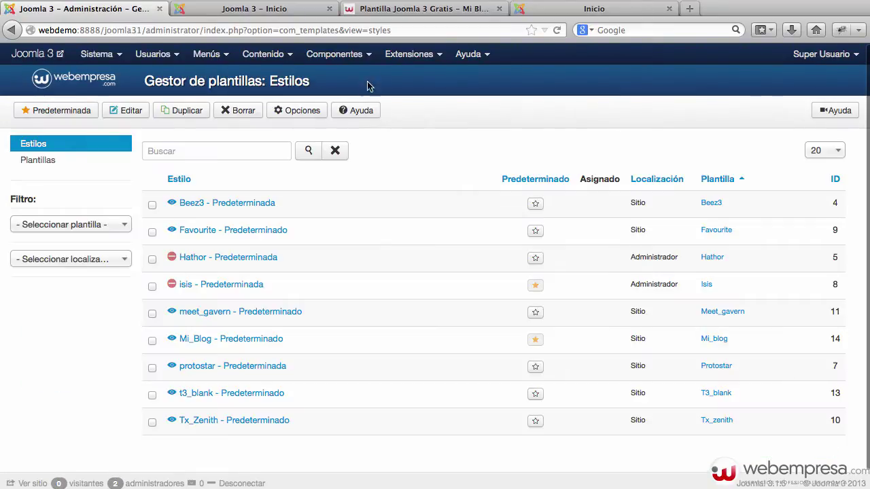
click(409, 54)
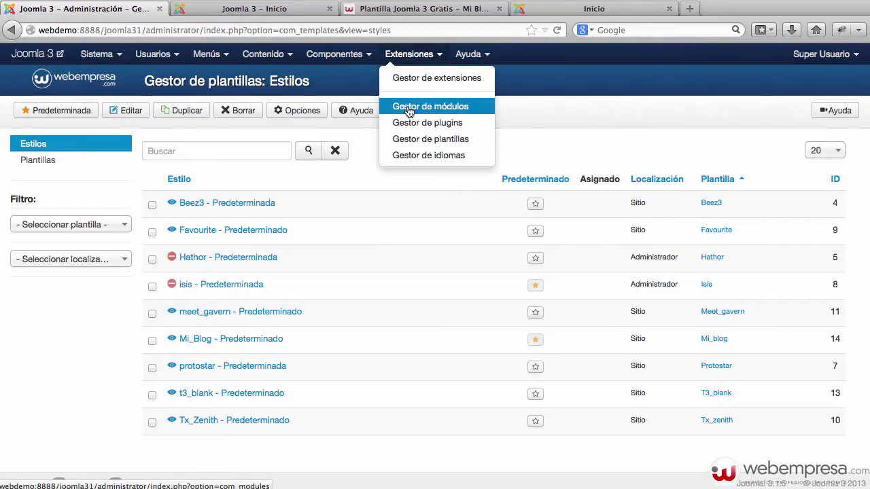
click(417, 111)
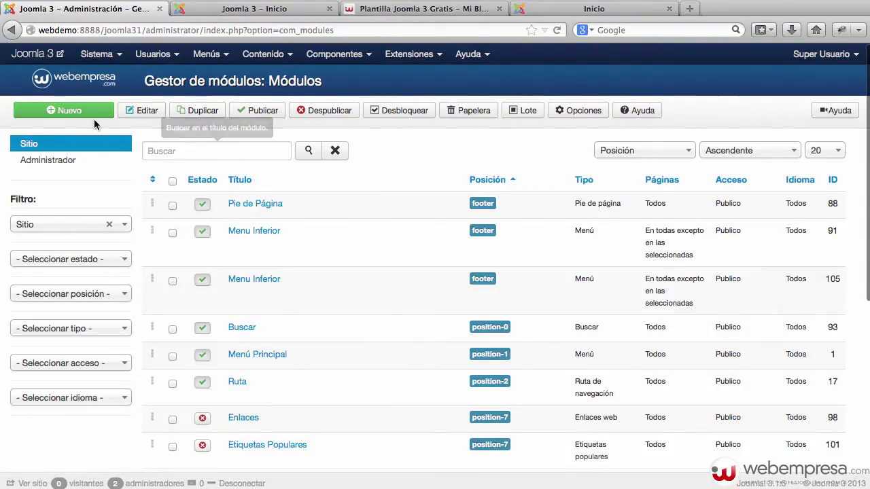
click(82, 115)
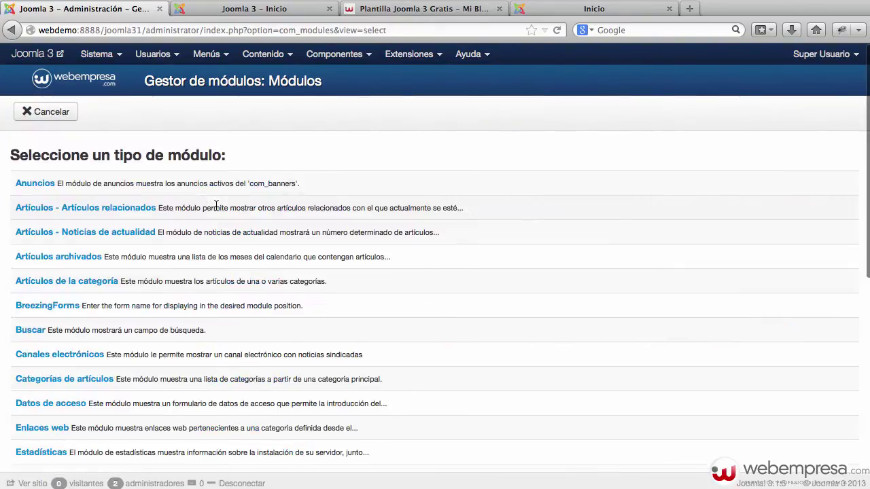
scroll(173, 233, down, 3)
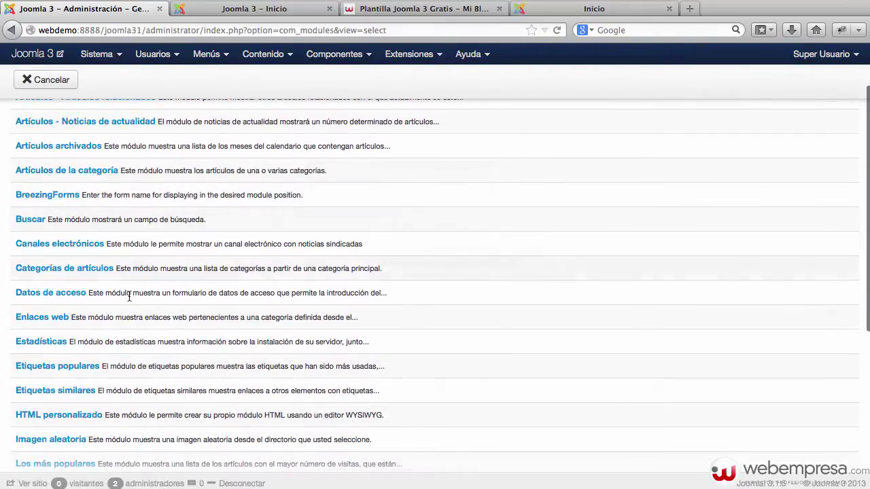
click(92, 416)
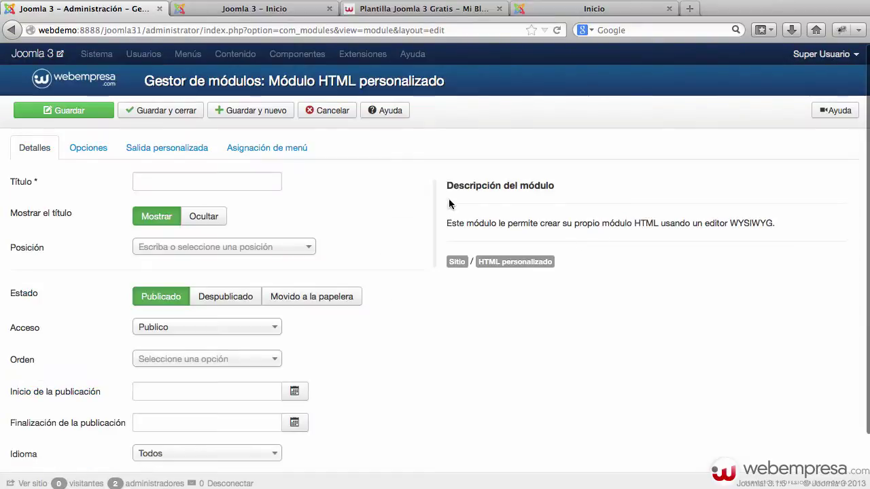
Enter Redes as the new module's title and look at the position list.
click(195, 181)
text(Redes)
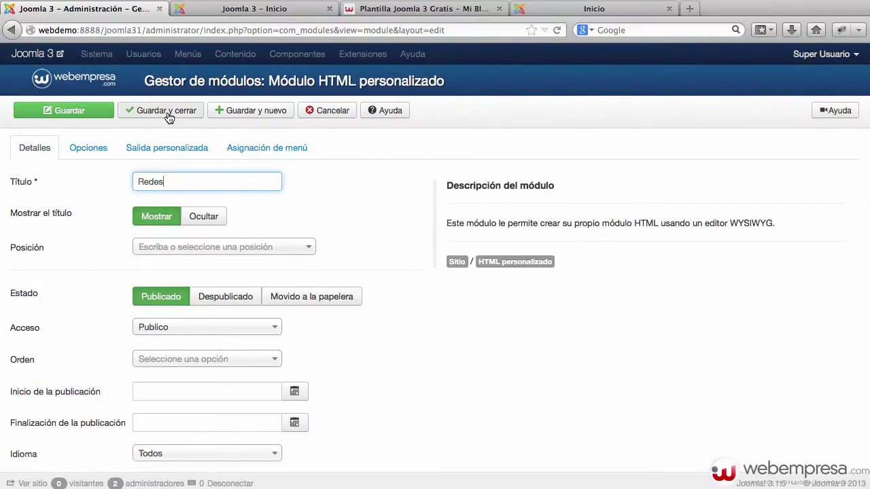
click(205, 251)
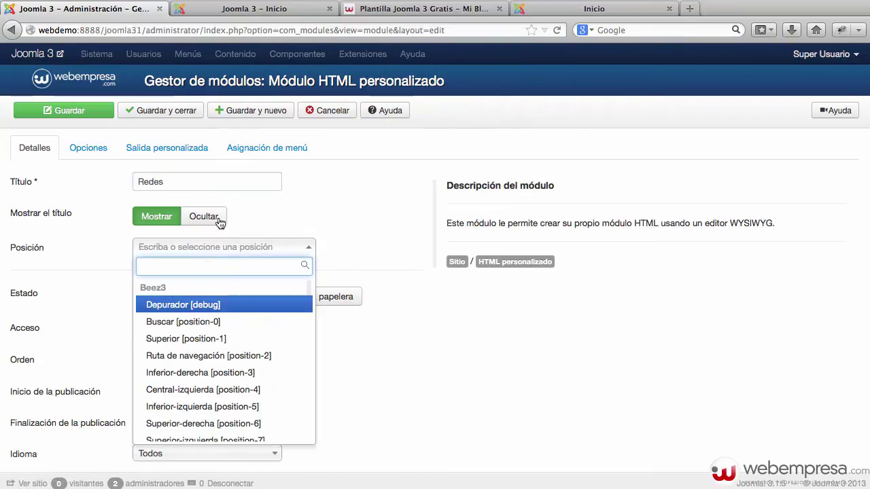
Preview the front page with ?tp=1 and check the Mi Blog template's module-position diagram.
click(204, 15)
click(231, 30)
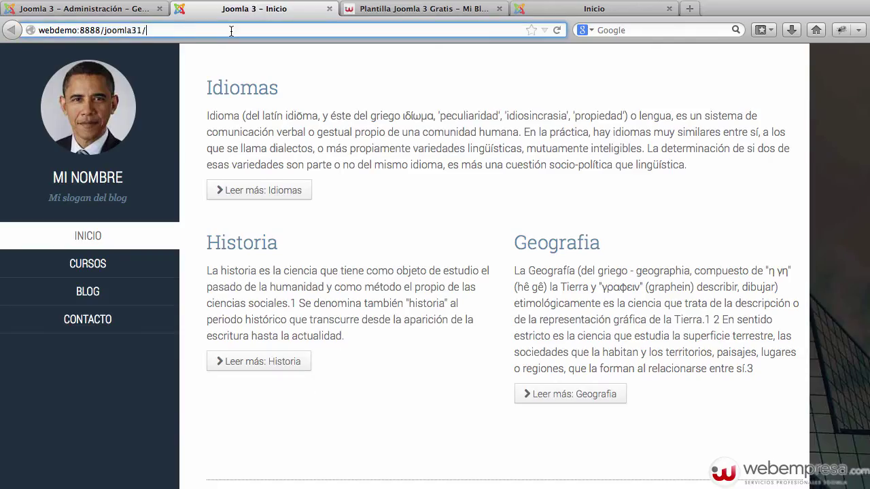
text(?tp=1)
key(Return)
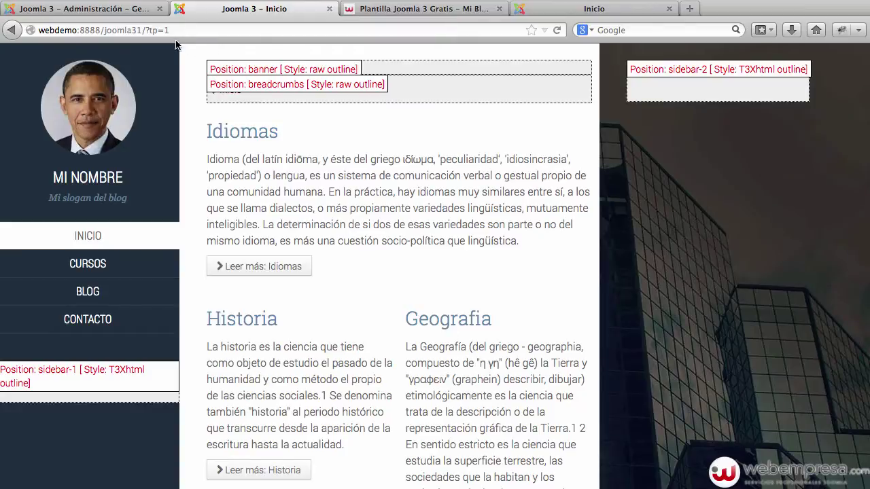
click(15, 30)
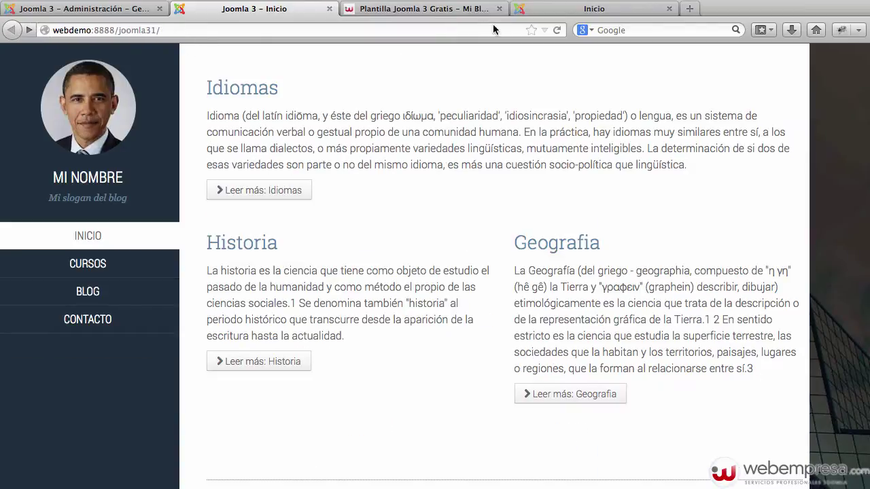
click(484, 13)
scroll(433, 148, down, 4)
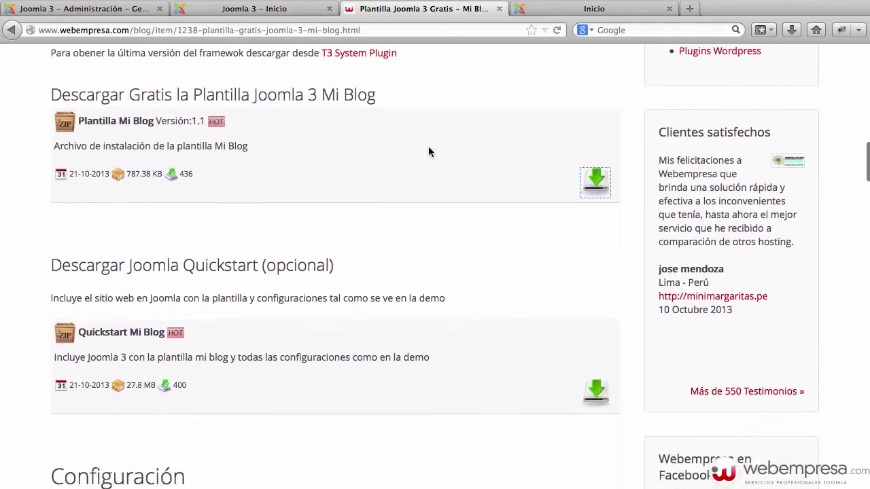
scroll(428, 151, down, 16)
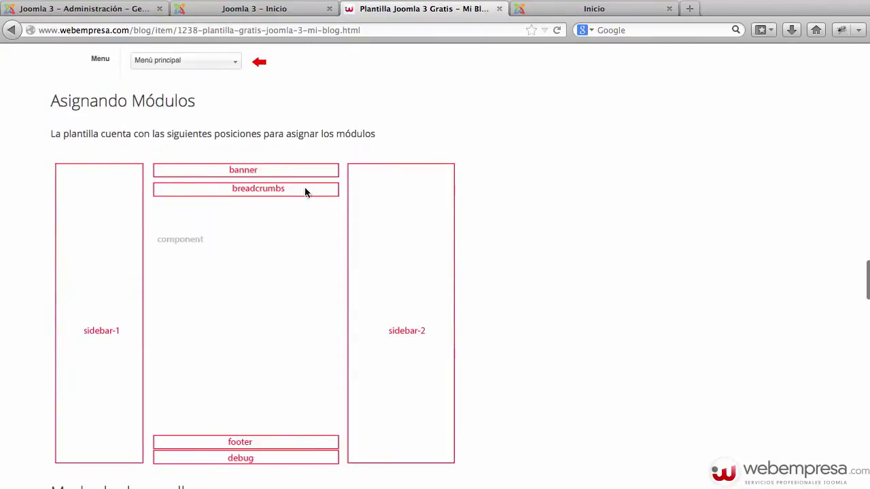
click(144, 8)
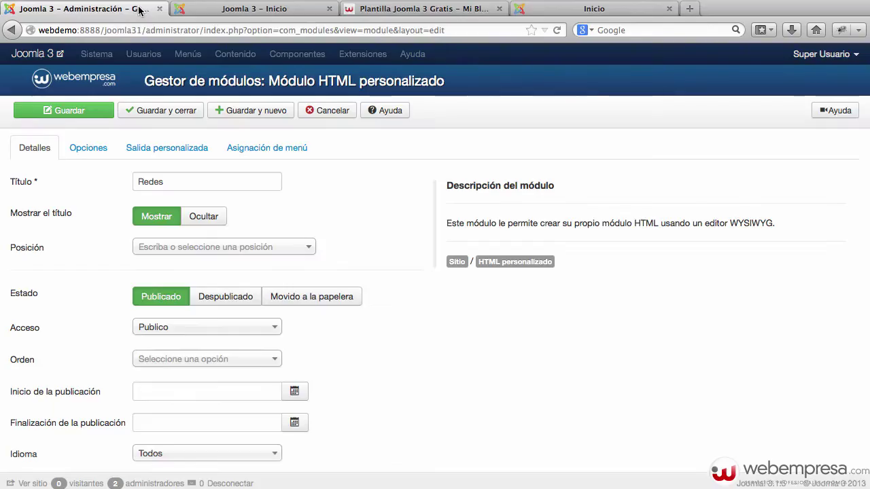
Assign the module to the sidebar1 position.
click(203, 247)
text(side)
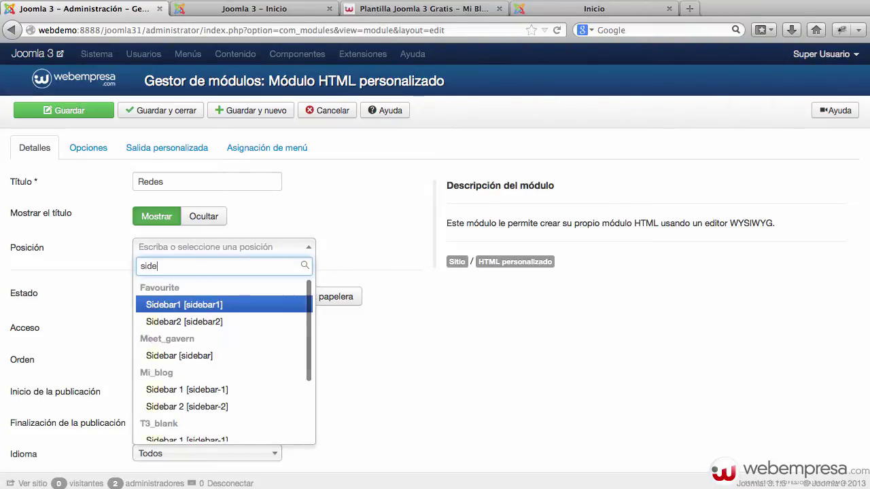
key(Return)
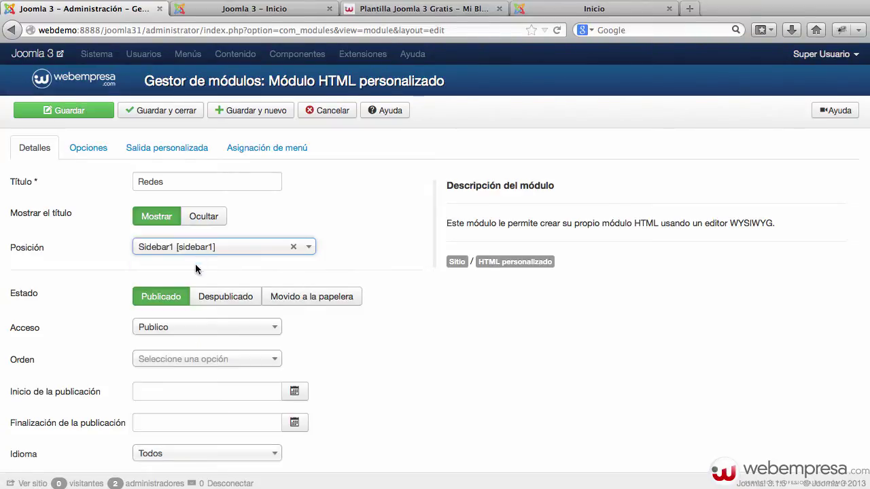
Enlarge the custom output editor and bring up the image manager.
scroll(178, 247, down, 1)
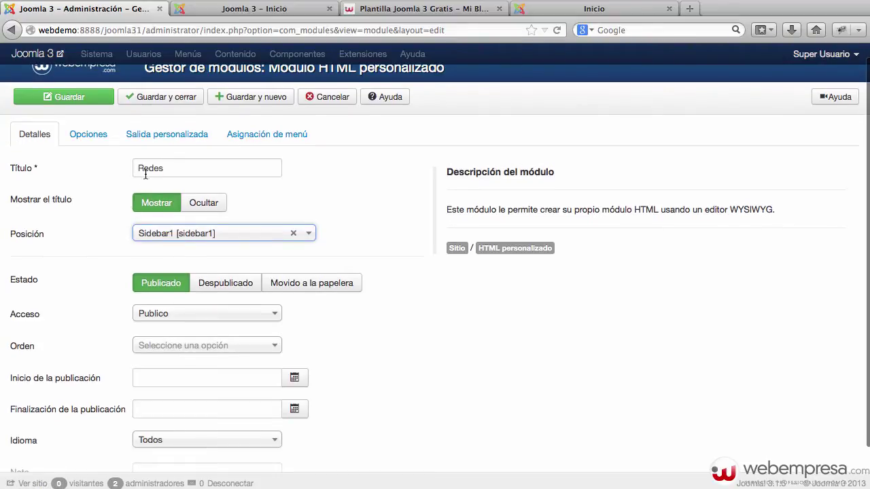
click(162, 136)
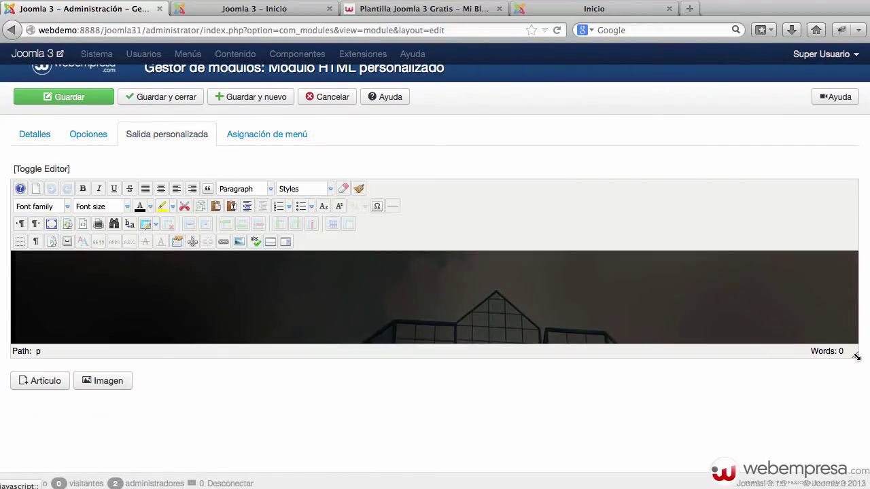
drag(855, 354, 855, 439)
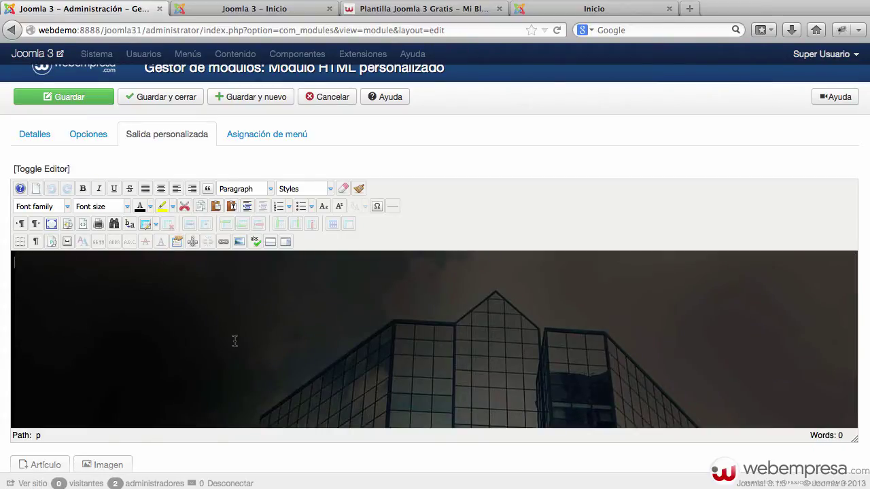
scroll(235, 340, up, 1)
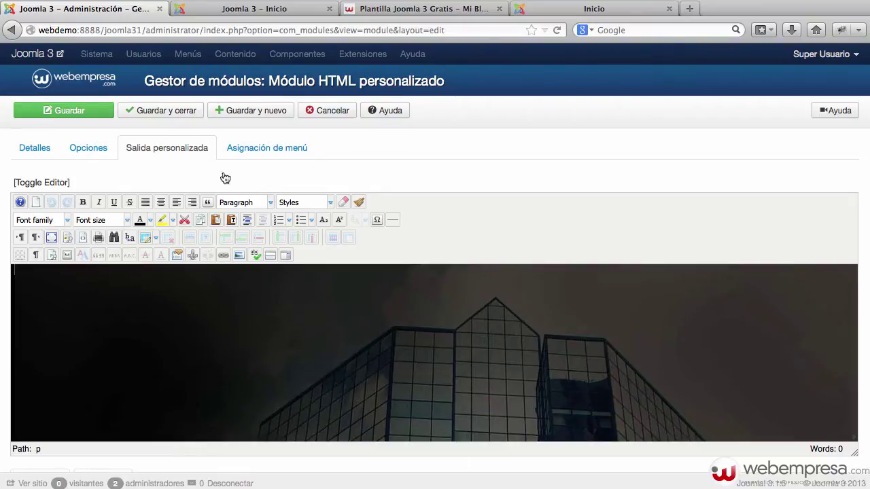
click(237, 256)
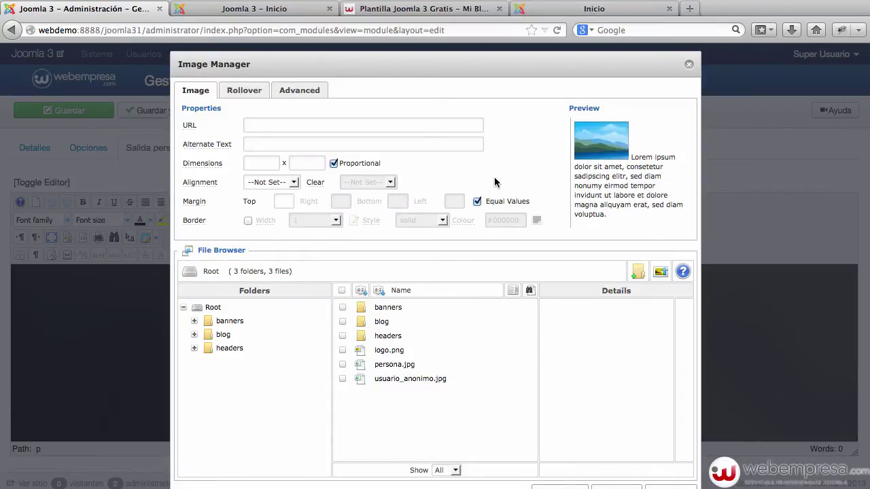
Create a new 'redes' image folder and open it.
scroll(493, 179, down, 1)
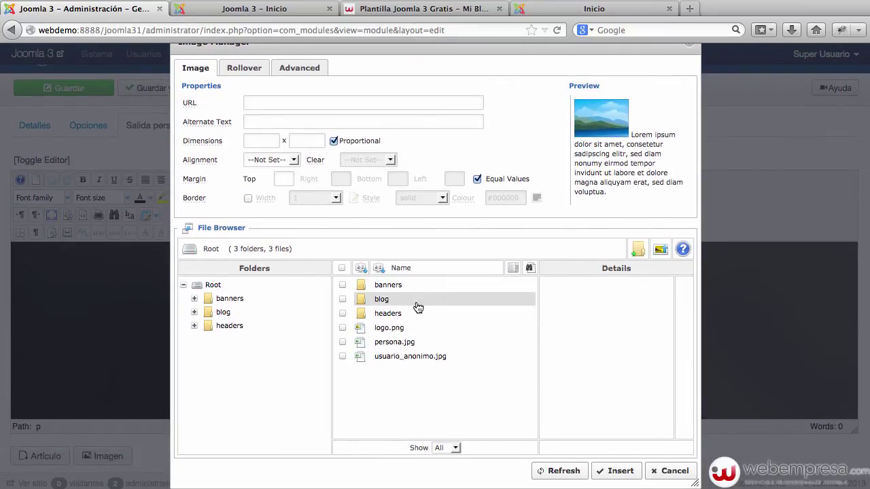
click(637, 252)
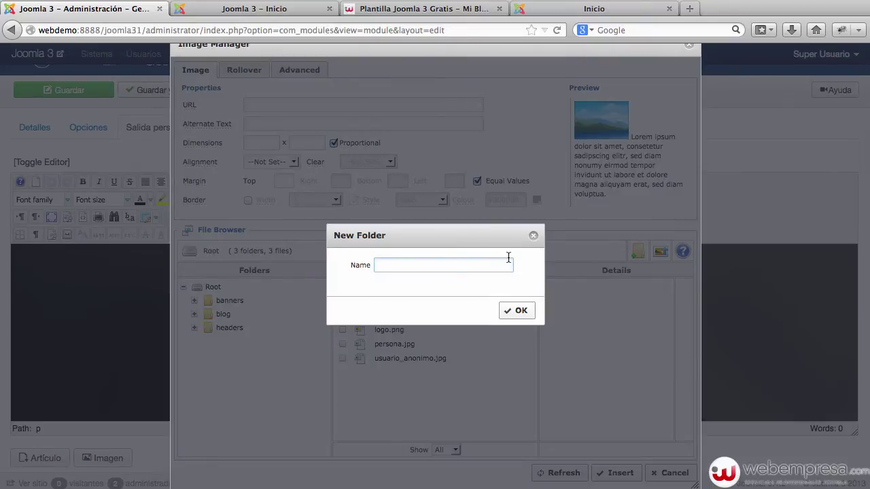
click(518, 312)
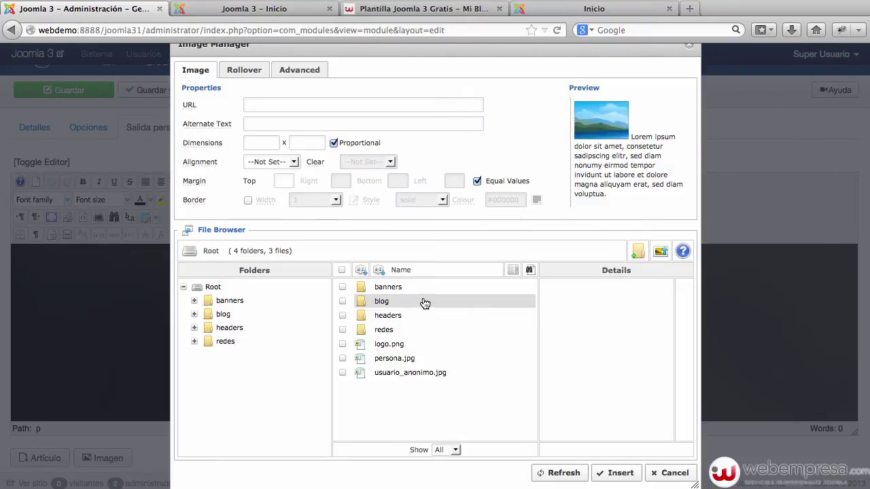
double_click(384, 331)
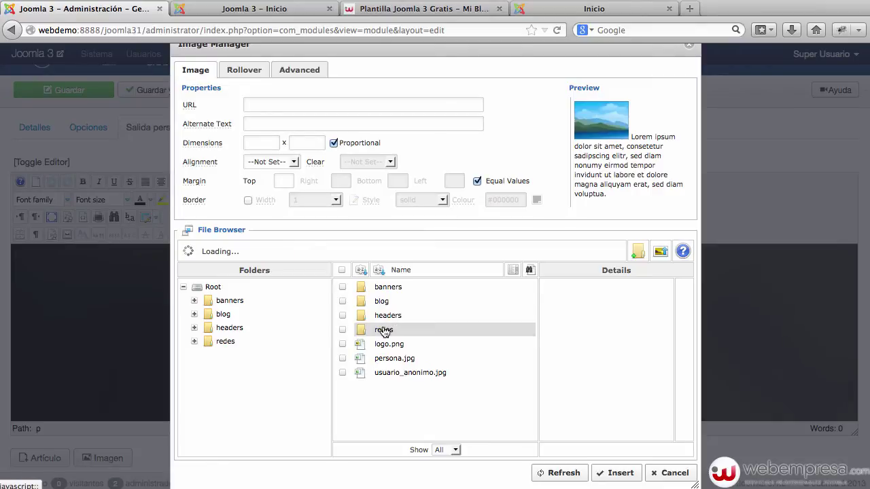
Upload the four social icon PNGs into redes and choose facebook.png.
click(662, 253)
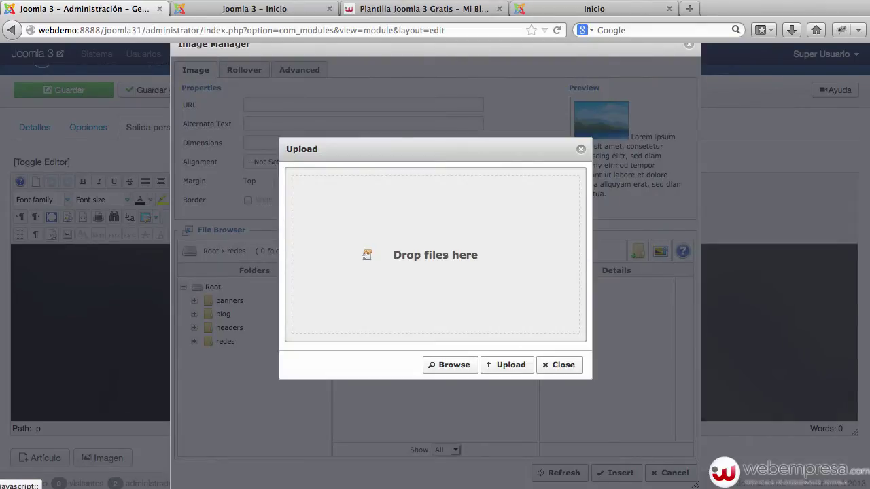
drag(741, 190, 523, 247)
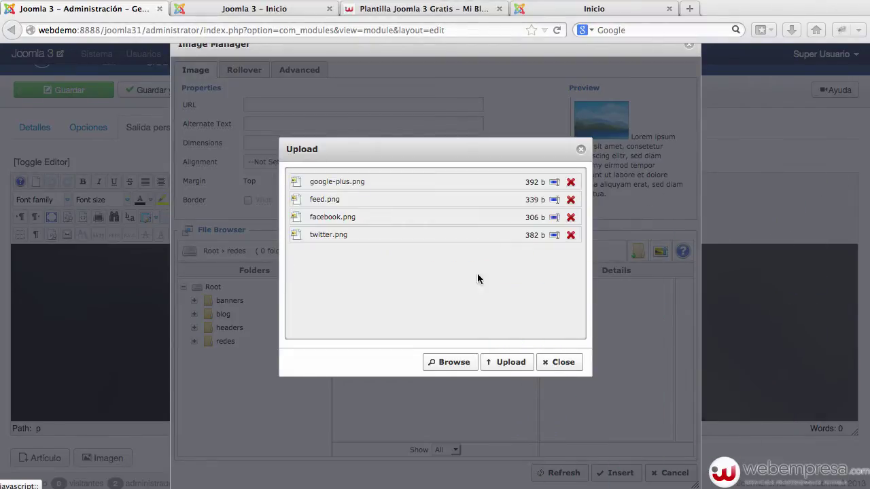
click(508, 365)
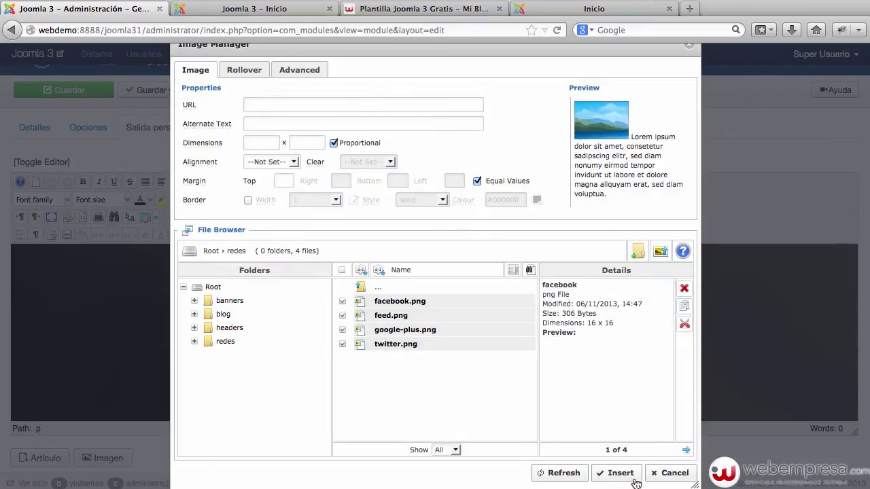
click(416, 306)
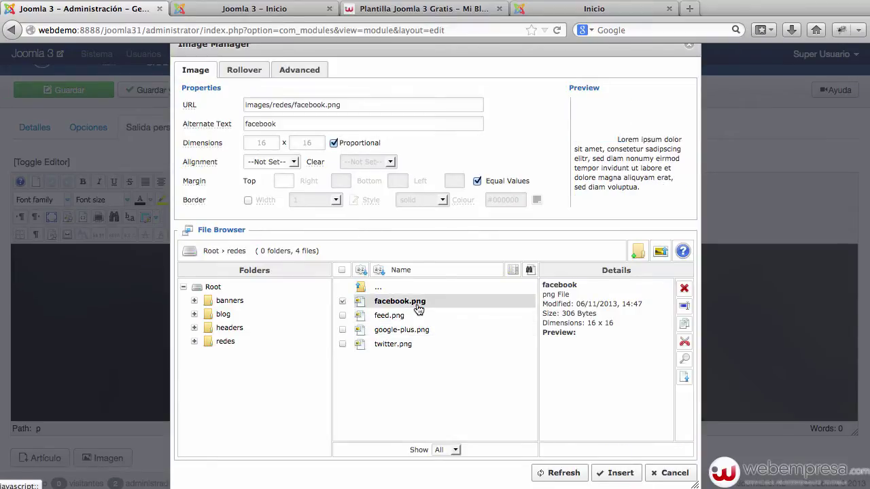
Insert the facebook and google-plus icons into the module content.
click(618, 476)
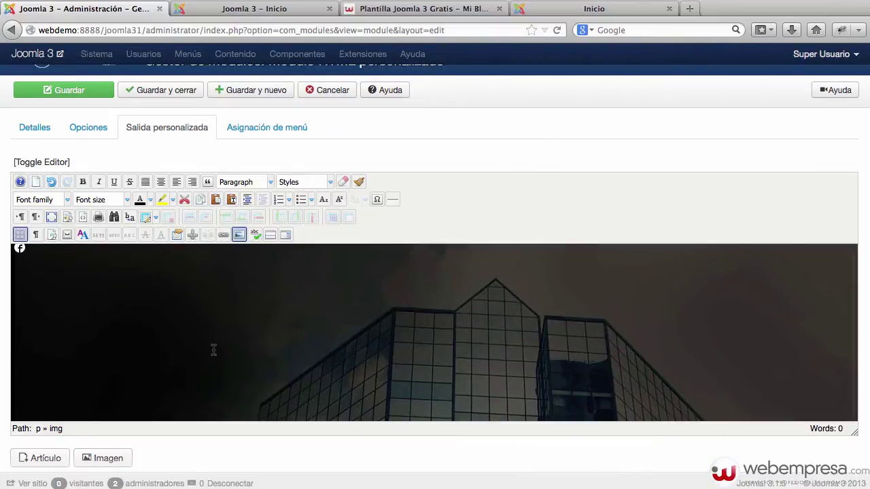
click(239, 235)
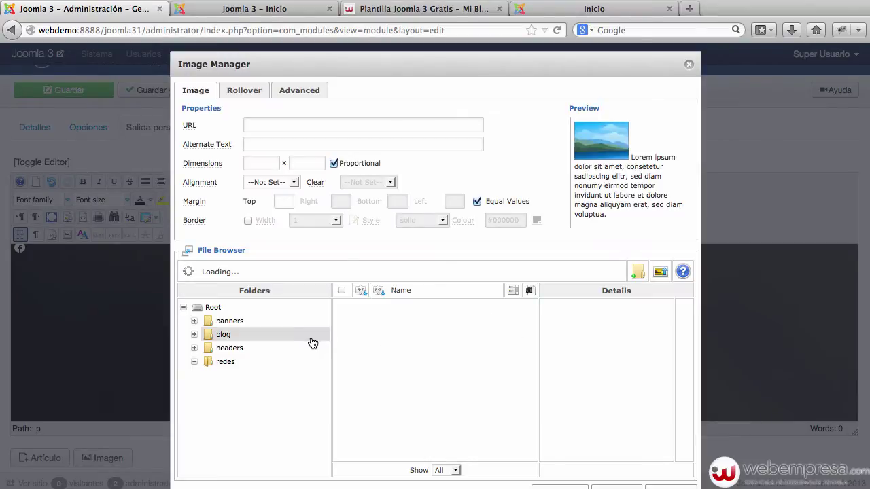
click(225, 361)
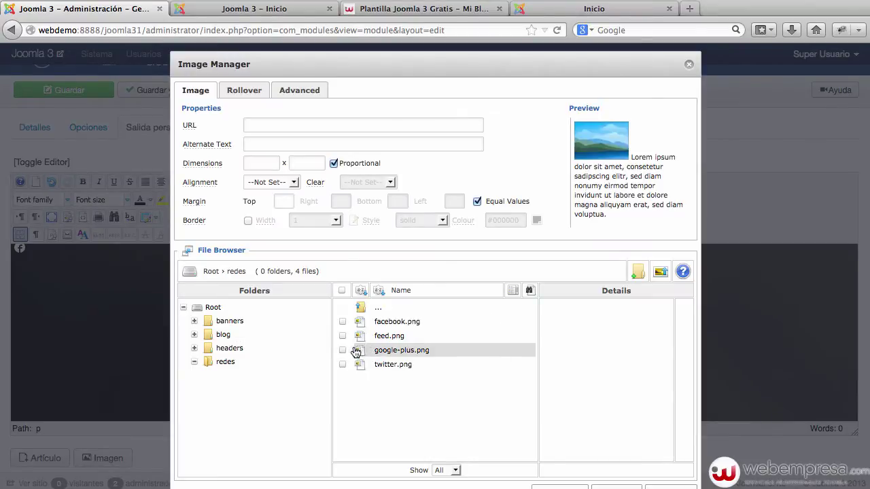
click(402, 351)
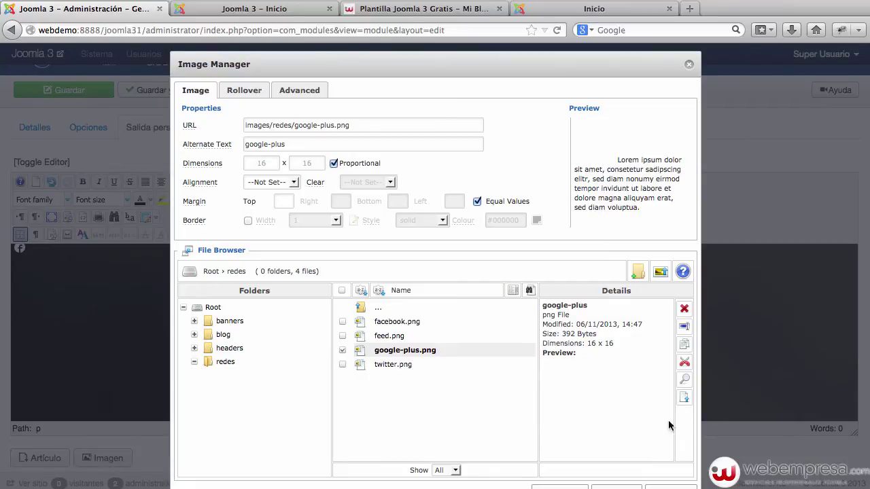
scroll(639, 458, down, 1)
click(615, 474)
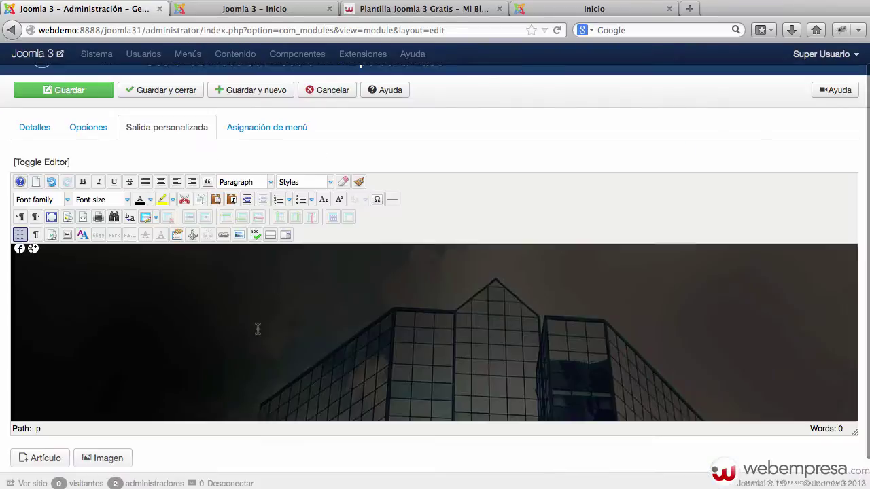
Add the twitter and feed icons to the end of the icon row.
click(238, 236)
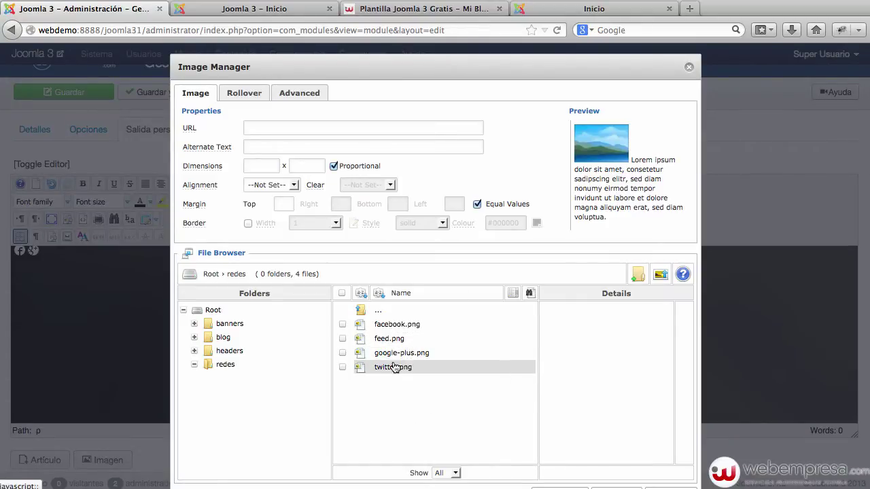
click(398, 367)
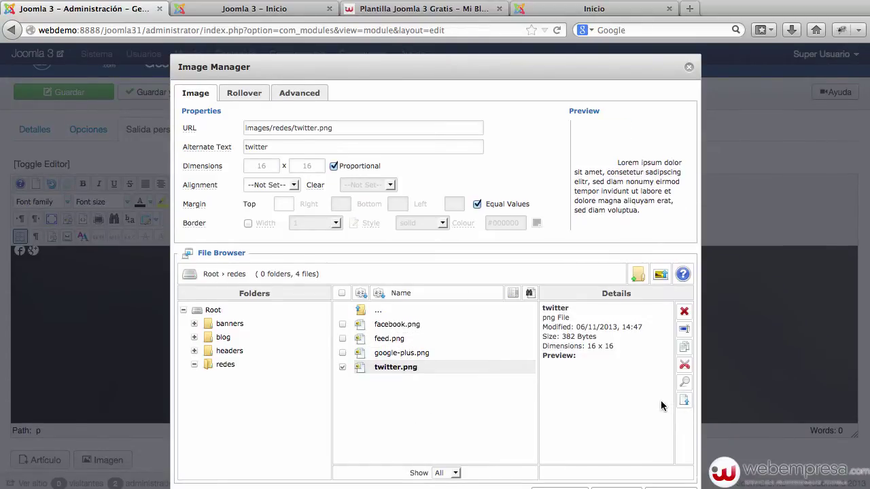
scroll(661, 406, down, 1)
click(622, 473)
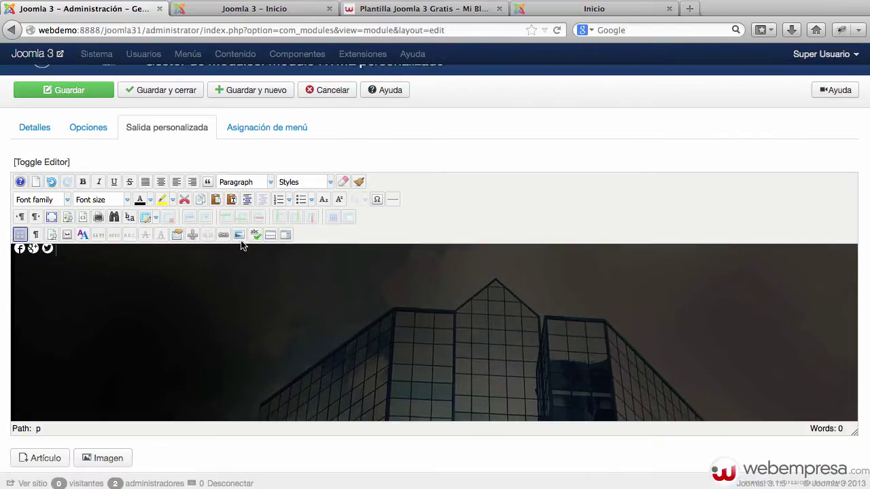
click(238, 234)
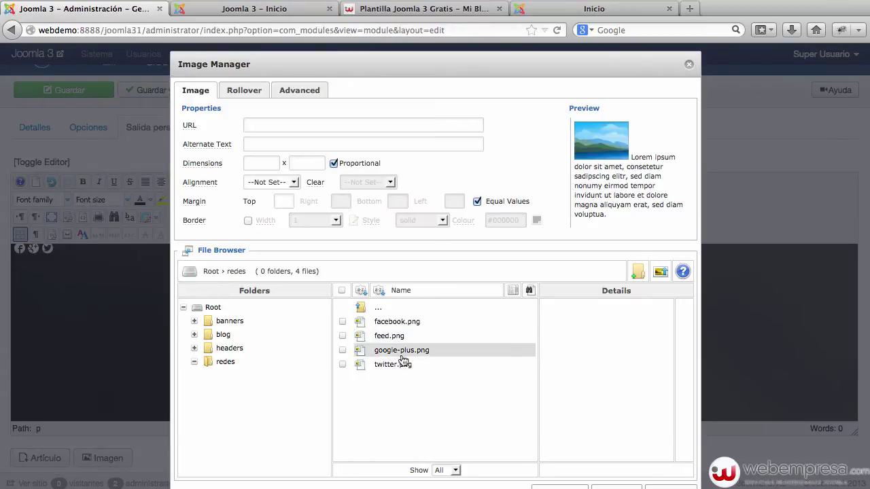
click(411, 337)
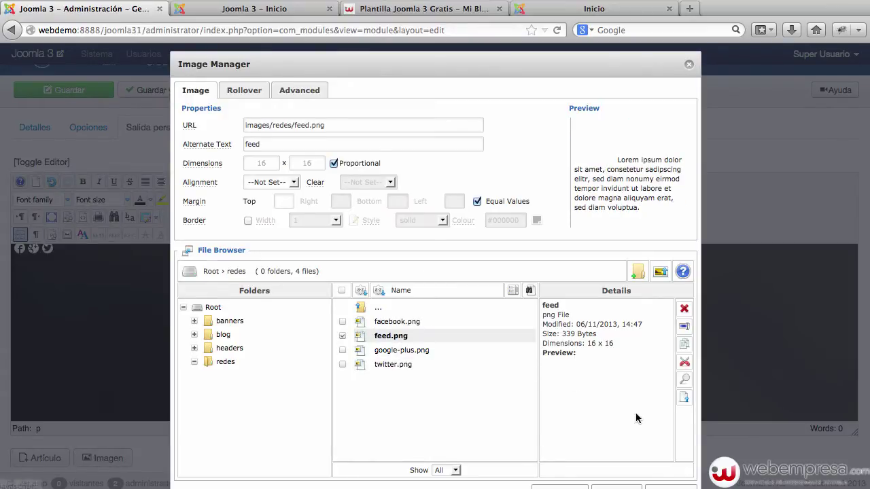
scroll(635, 413, down, 1)
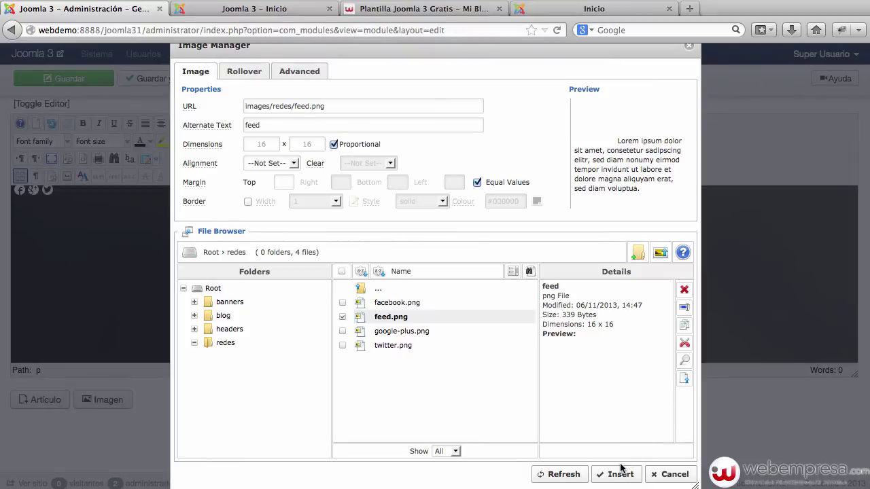
click(621, 469)
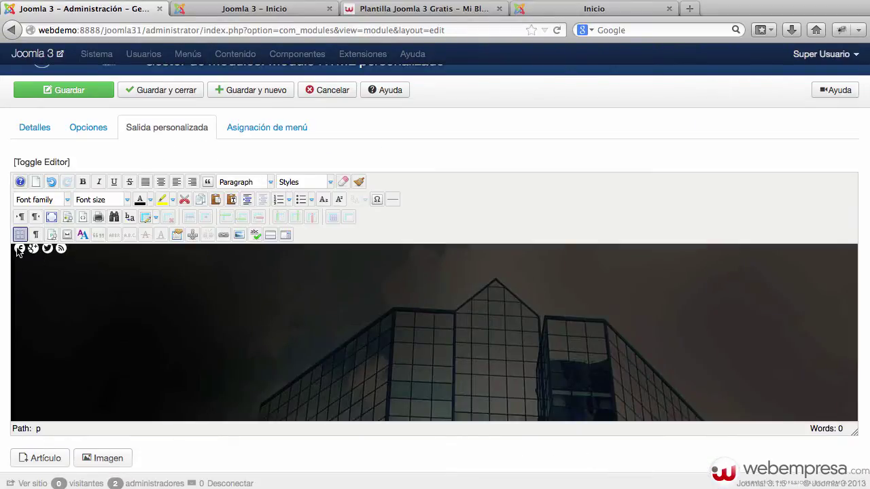
click(19, 250)
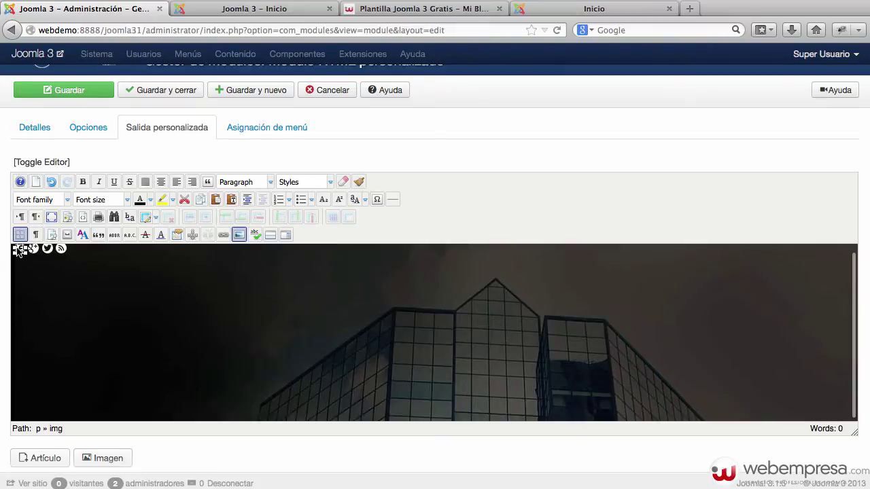
click(226, 236)
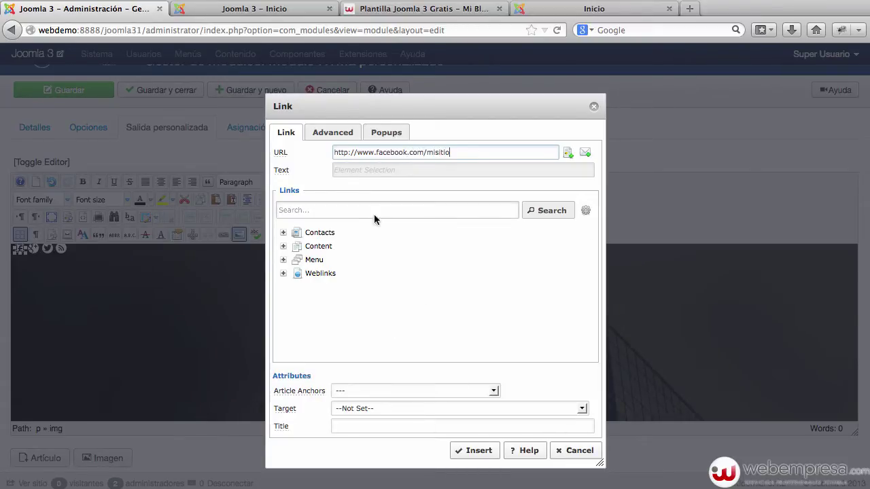
click(389, 410)
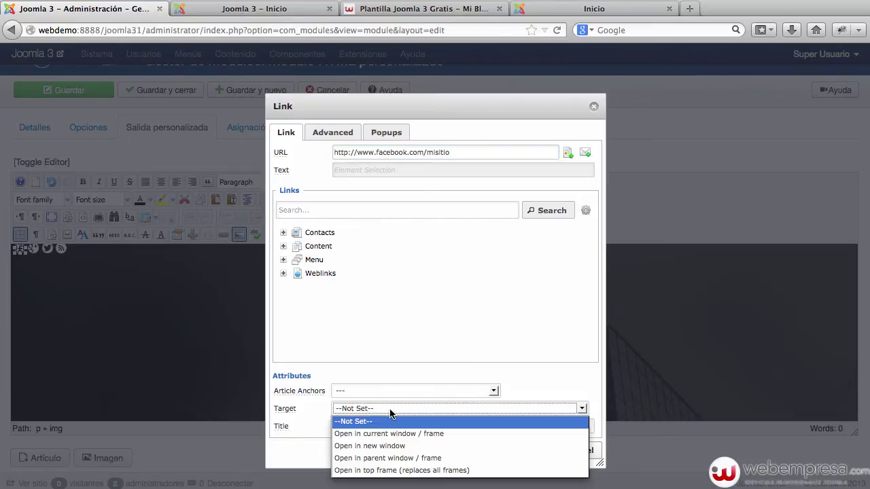
click(392, 448)
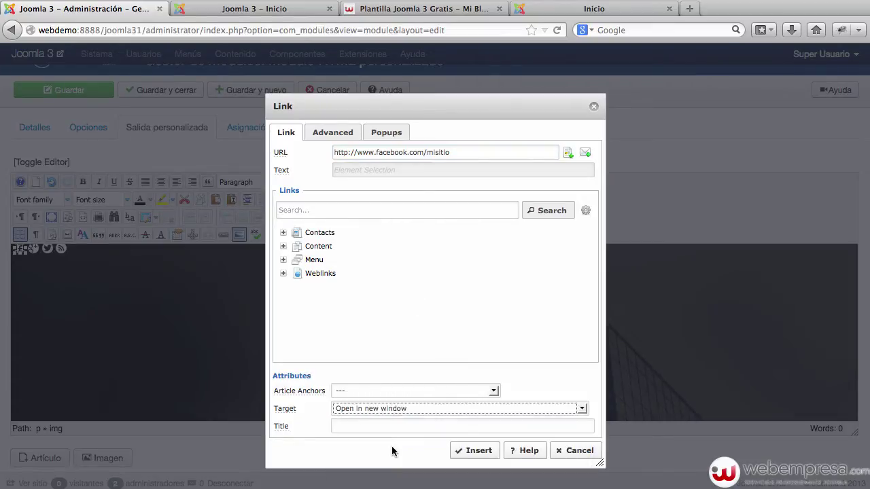
click(491, 457)
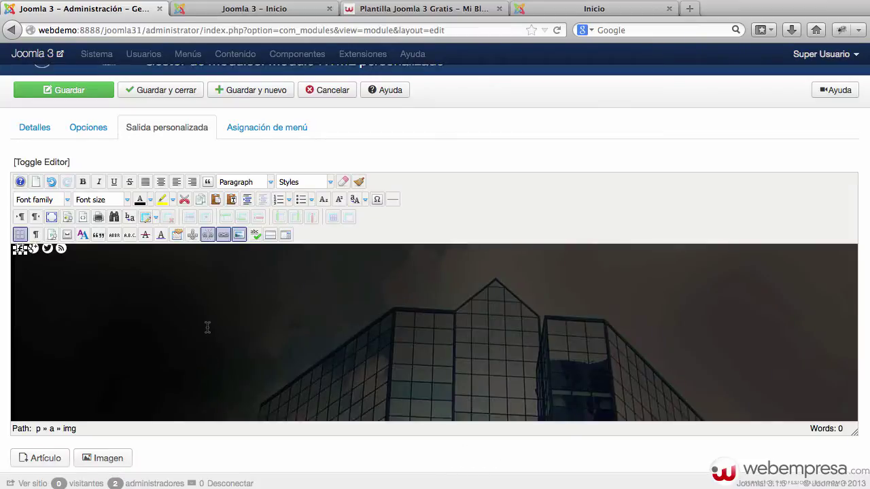
click(87, 284)
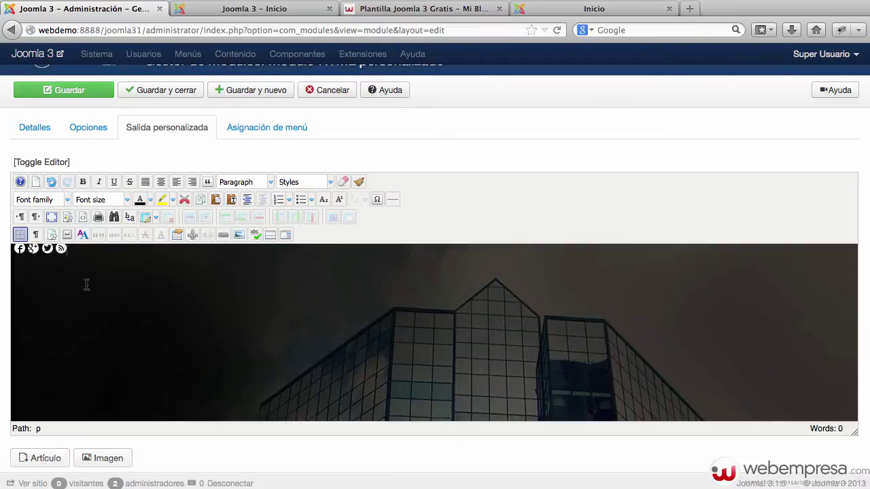
click(60, 250)
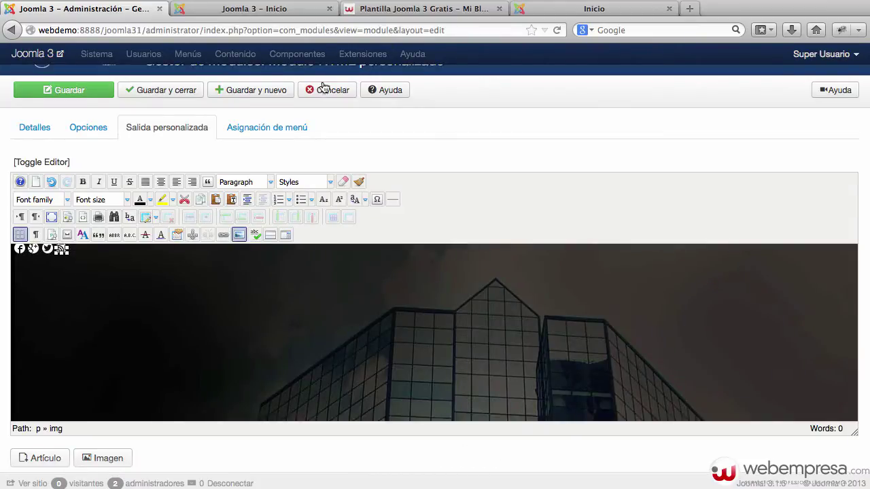
Copy the ?format=feed&type=rss suffix from the demo blog's RSS feed address.
click(582, 10)
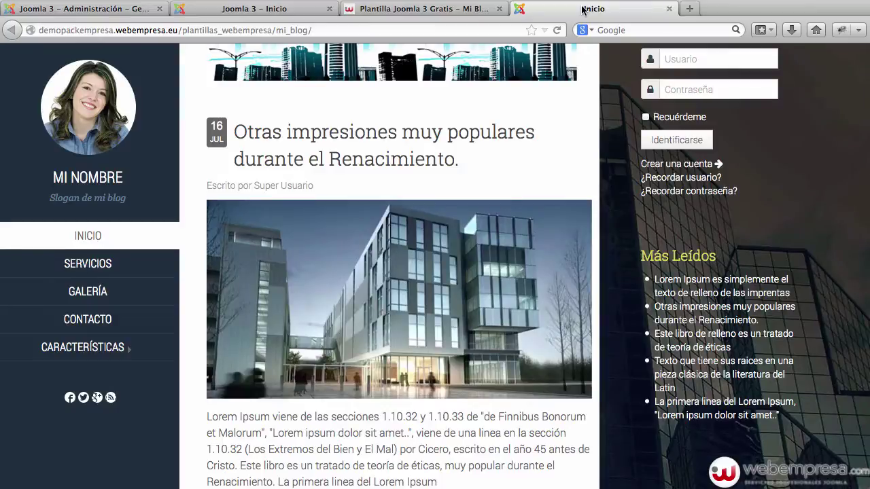
click(111, 398)
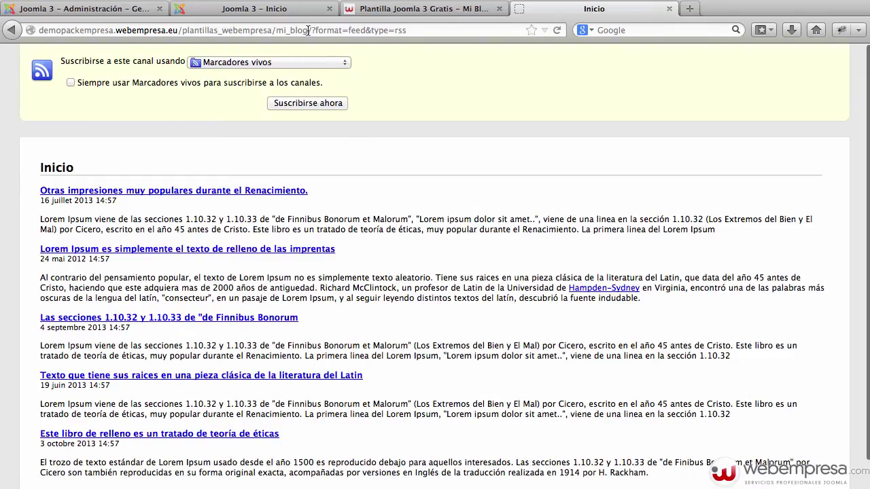
drag(311, 30, 433, 29)
key(super+c)
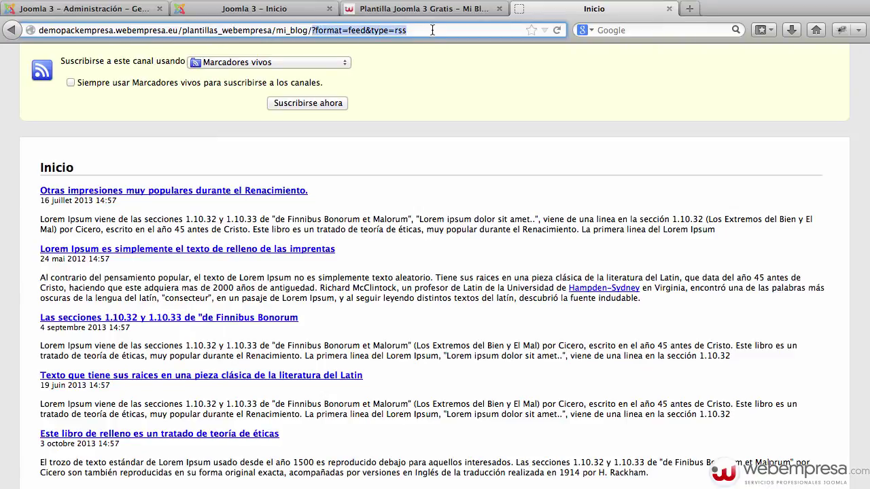
click(15, 32)
click(86, 10)
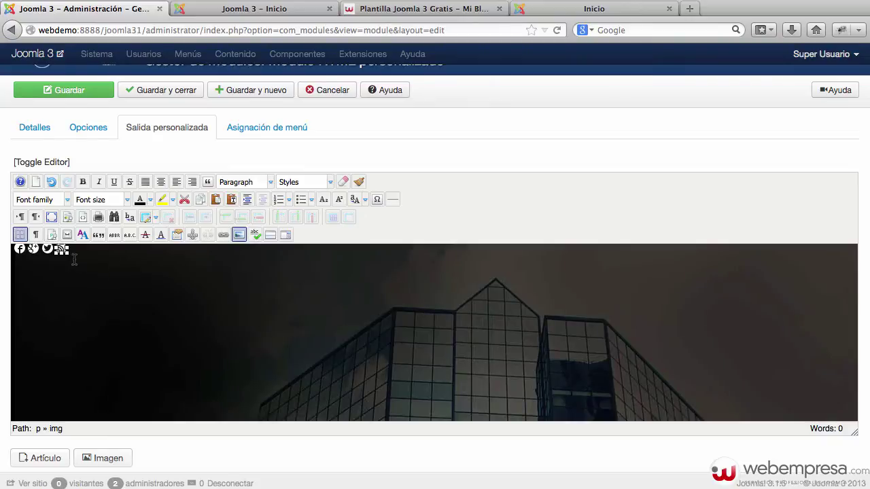
Link the RSS icon to the pasted ?format=feed&type=rss address, opening in a new window.
click(234, 234)
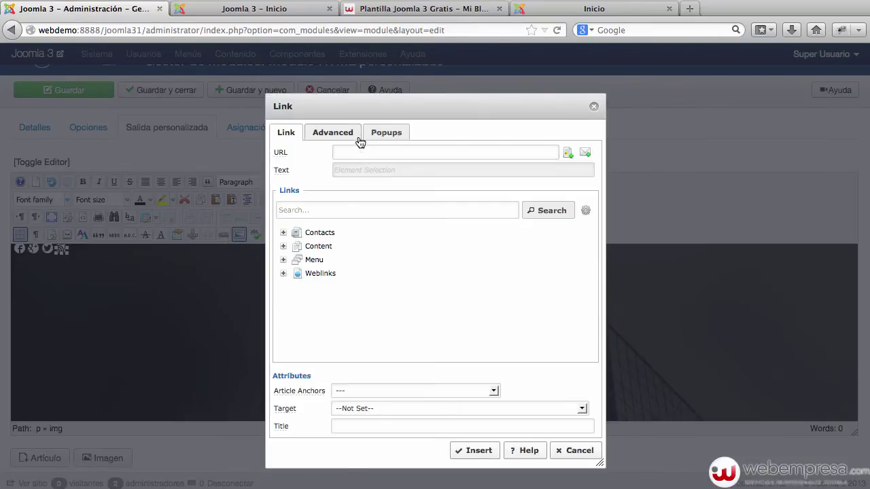
click(354, 150)
key(super+v)
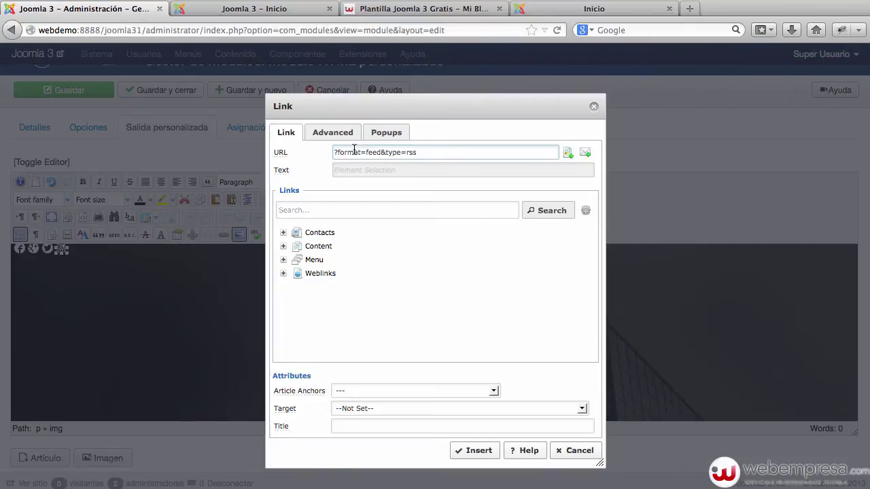
click(439, 409)
click(439, 446)
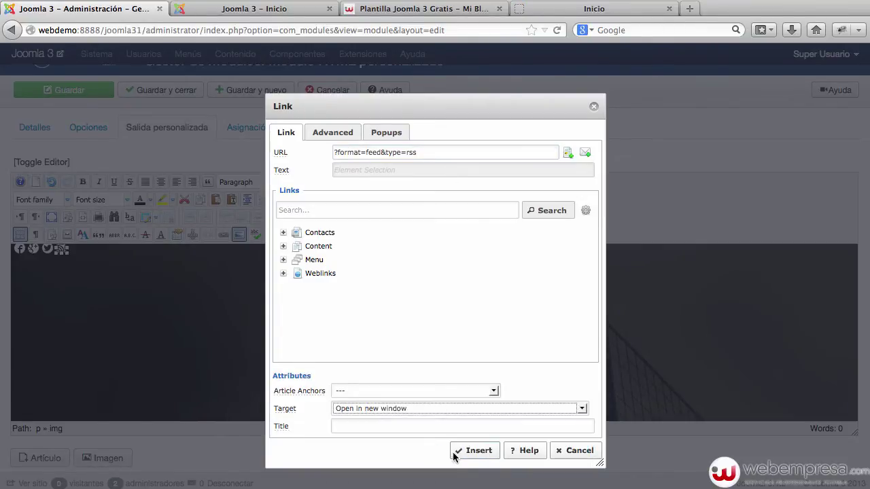
click(467, 452)
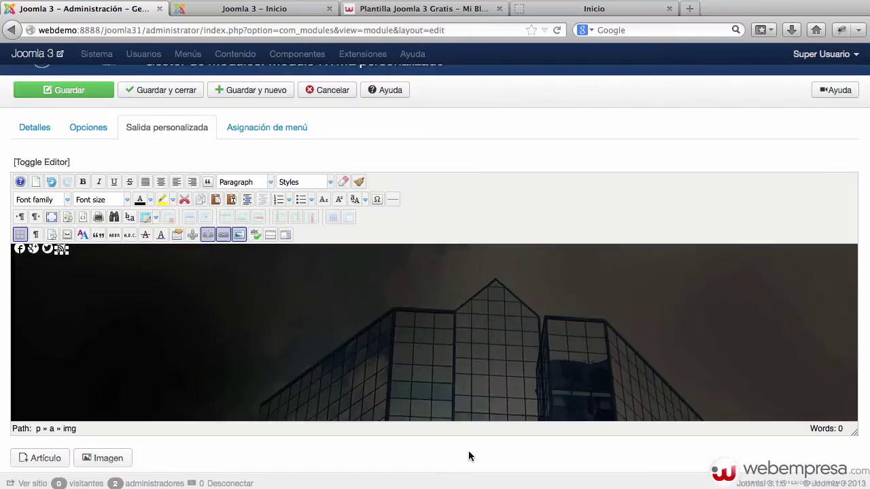
click(301, 358)
Save and close the module, then reload the front page to check it.
click(167, 90)
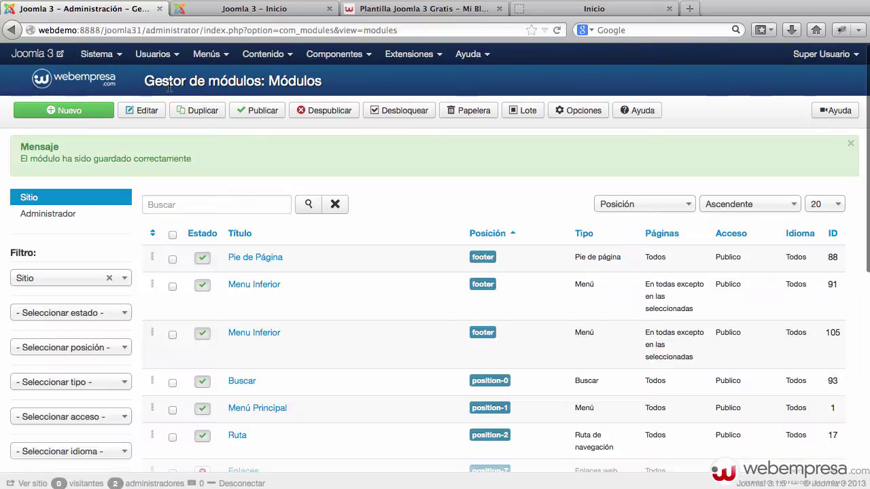
click(254, 9)
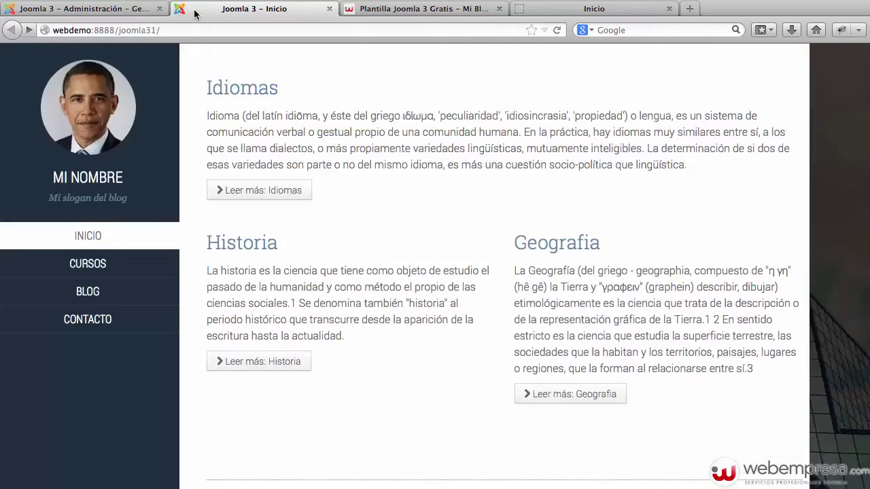
click(170, 27)
key(Return)
click(129, 9)
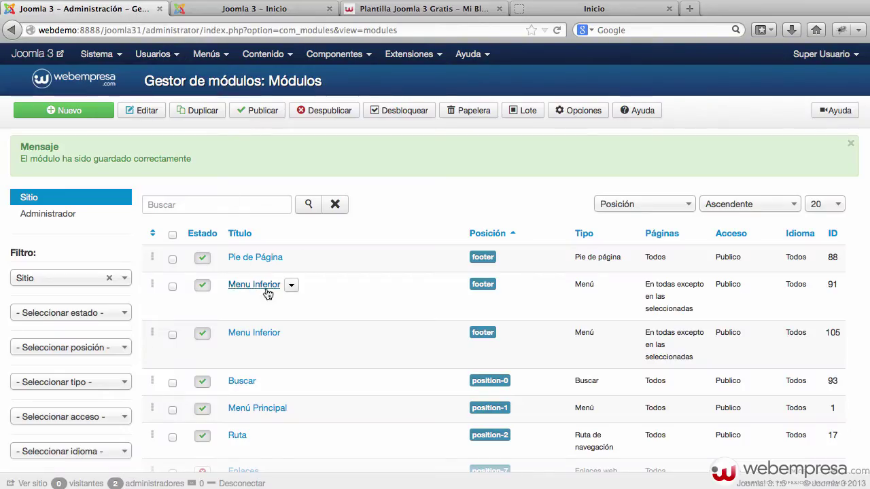
Search the module list for 'rede' and open the Redes module.
scroll(258, 231, down, 5)
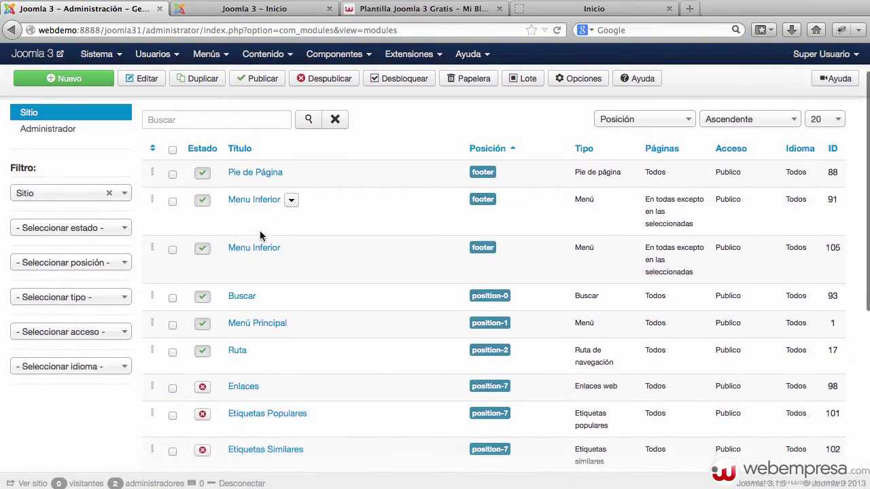
scroll(260, 232, down, 6)
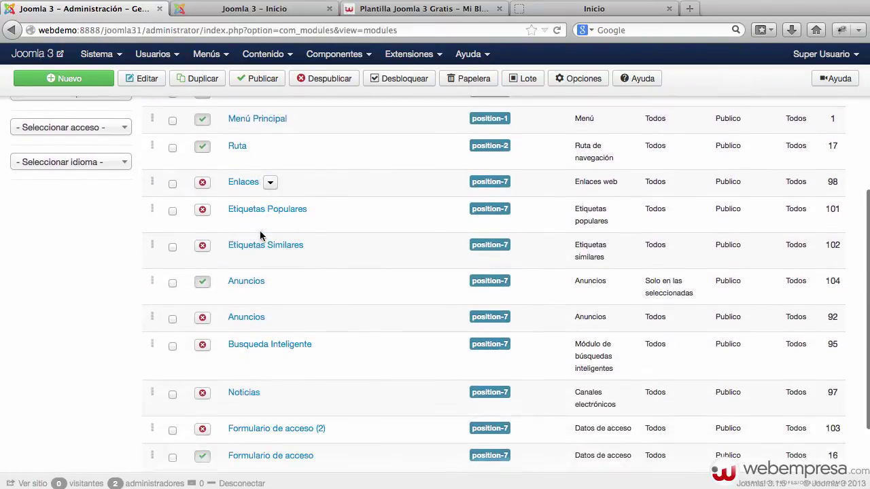
scroll(257, 225, up, 4)
scroll(253, 209, up, 6)
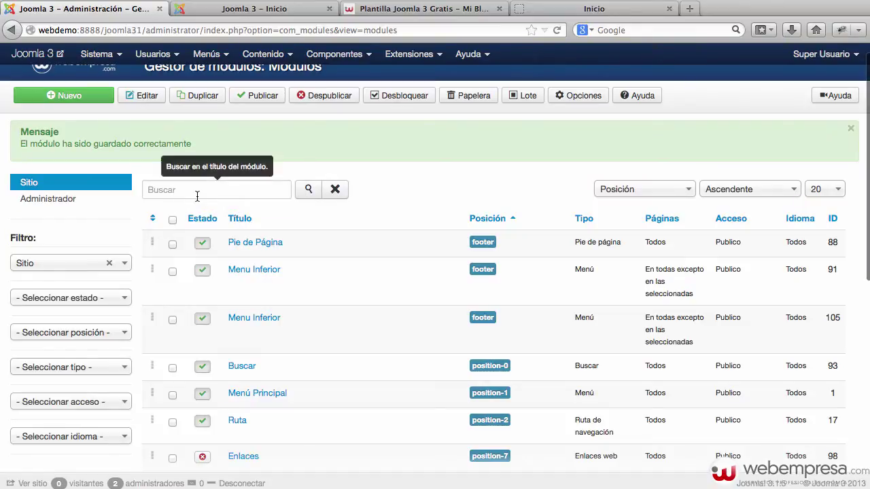
click(218, 190)
text(rede)
key(Return)
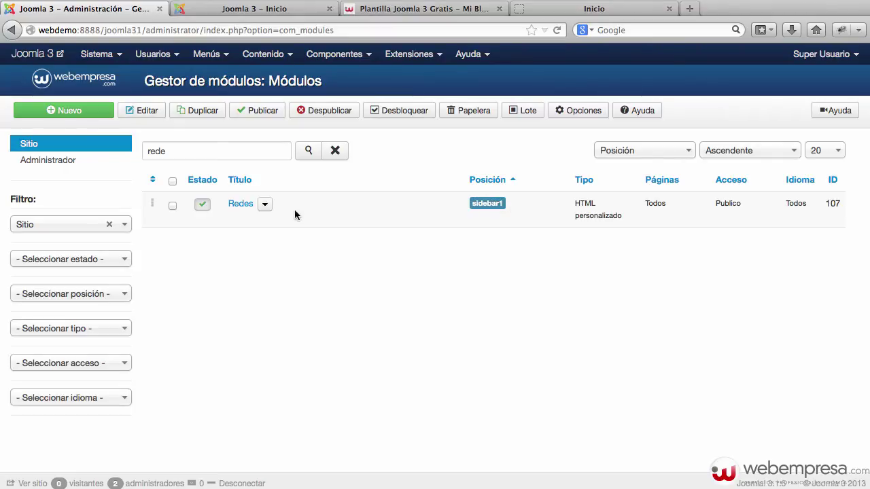
click(240, 205)
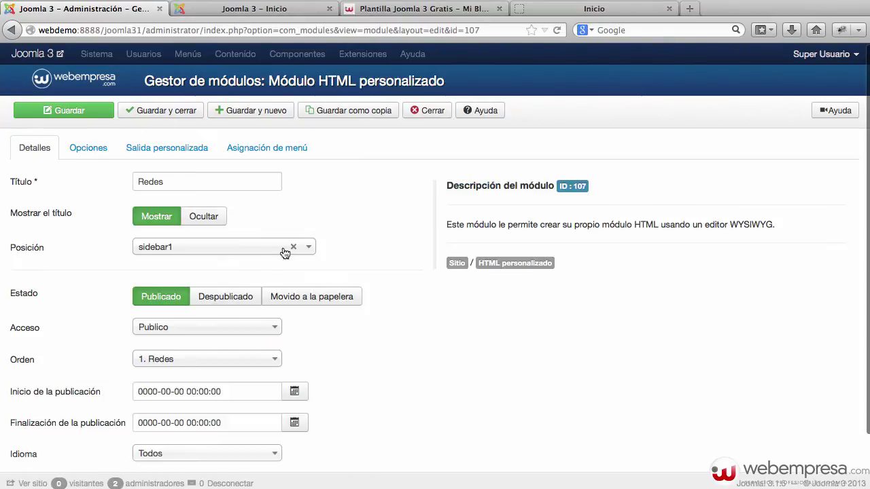
Set the position to Mi_blog's Sidebar 1 [sidebar-1] and save.
click(228, 250)
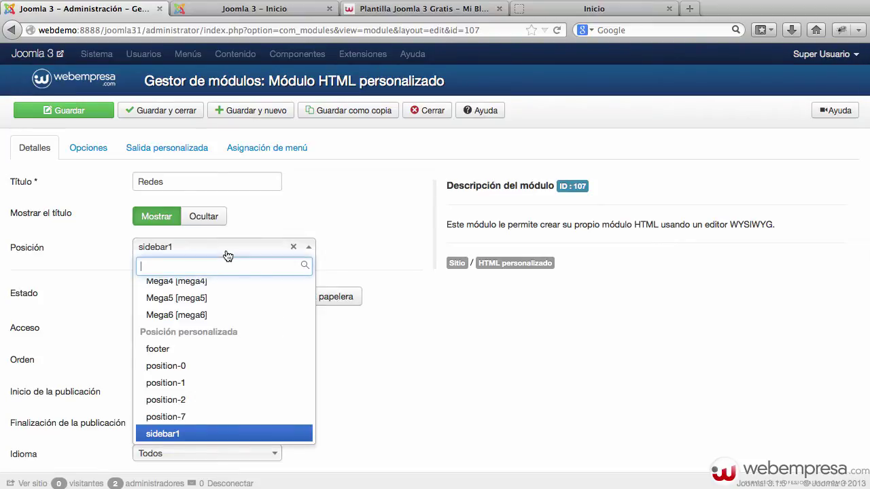
scroll(243, 296, down, 1)
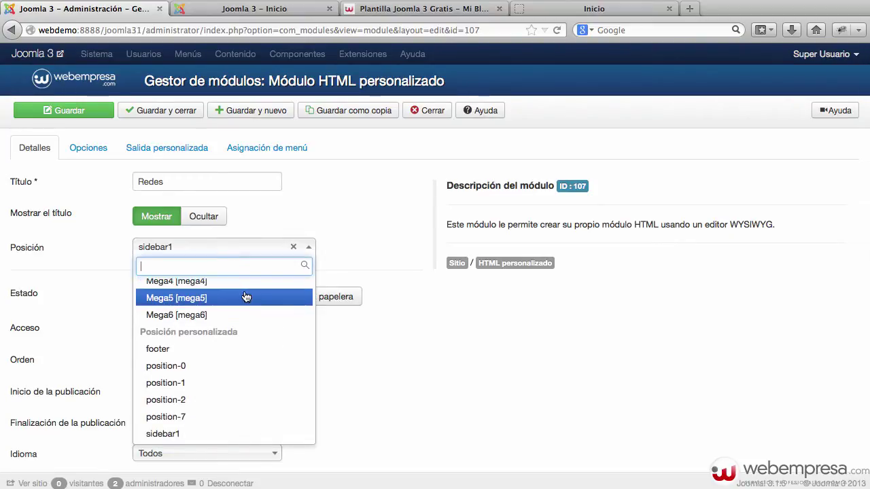
scroll(245, 297, up, 1)
text(side)
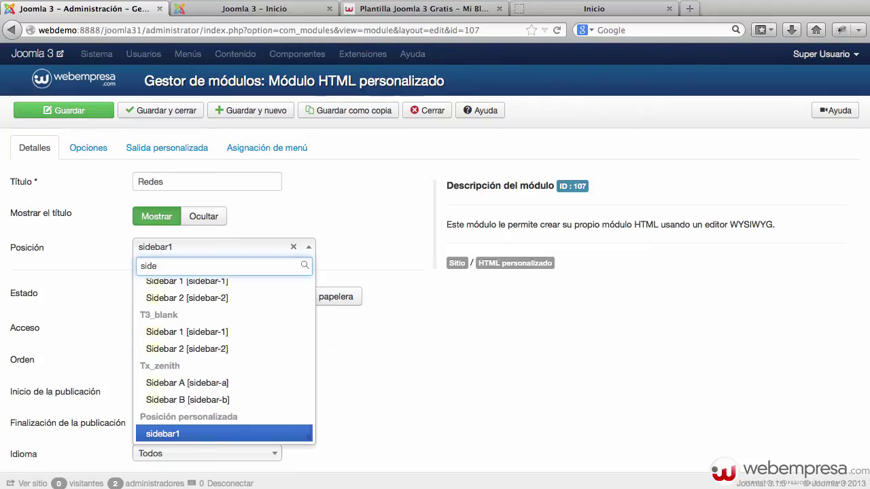
text(bar-1)
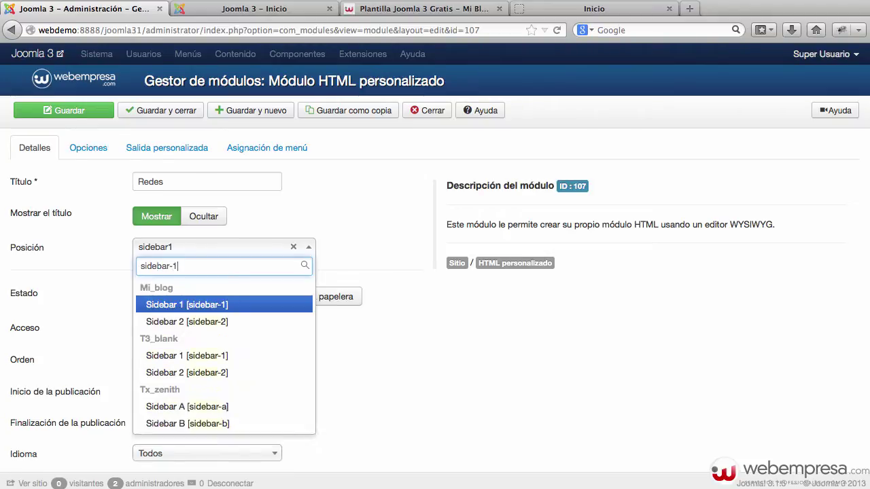
click(248, 307)
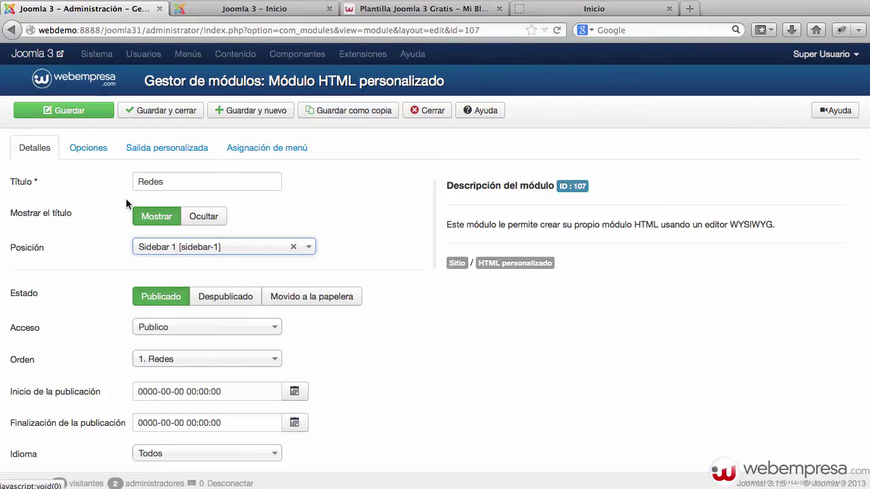
click(69, 113)
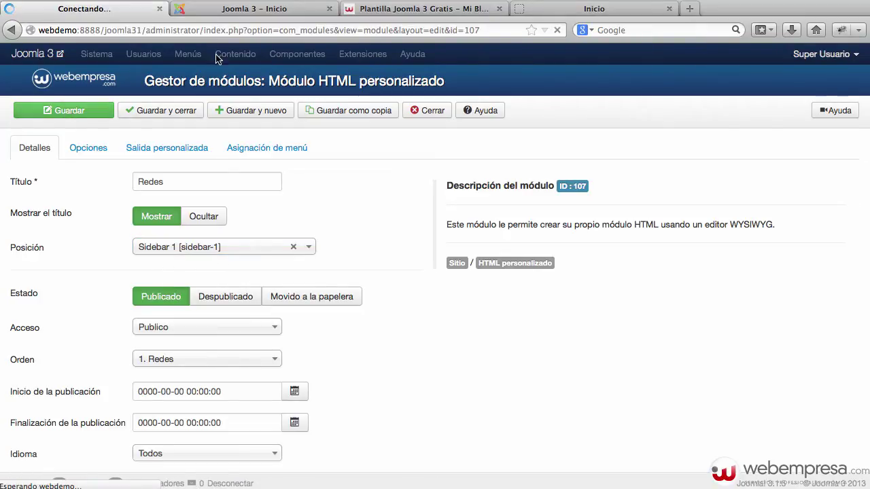
click(252, 8)
key(super+r)
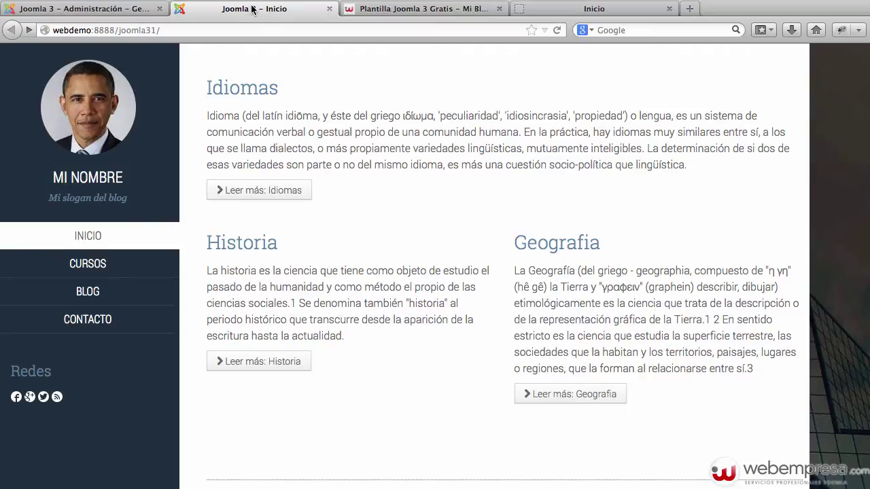
drag(66, 380, 6, 378)
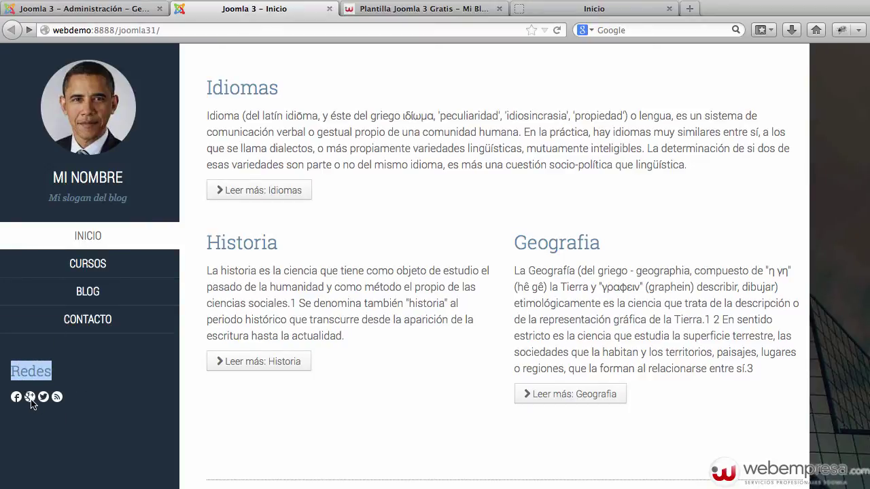
click(129, 9)
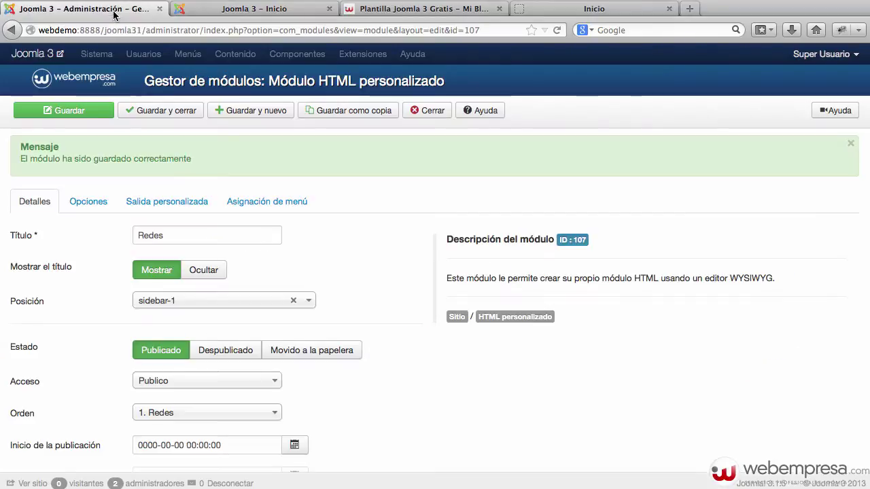
Center all the social icons in the module's custom output.
click(181, 202)
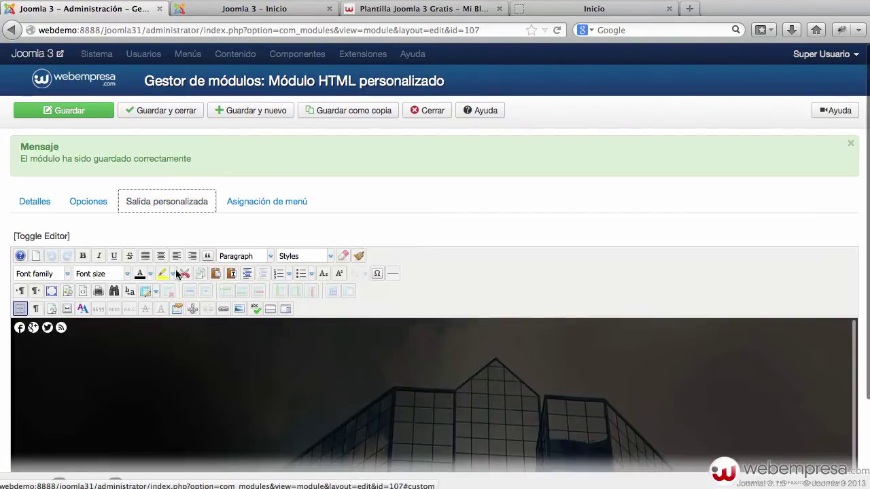
click(86, 340)
key(ctrl+a)
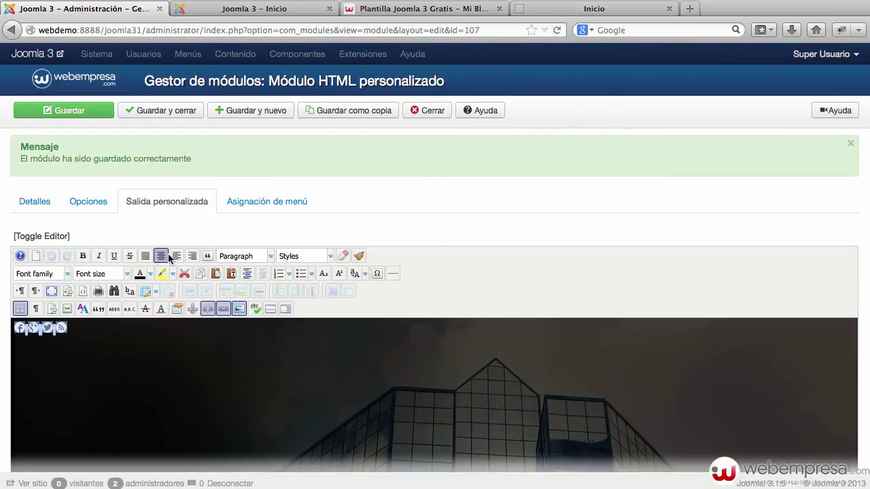
click(161, 256)
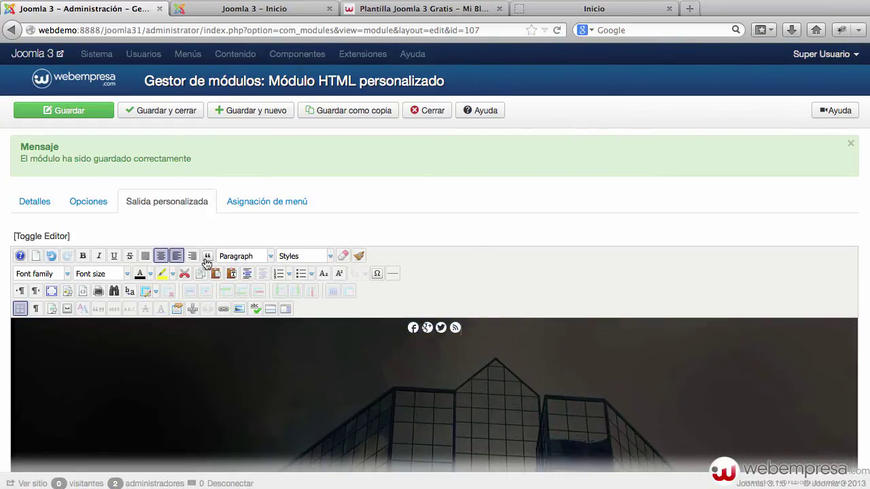
Set the module title to Ocultar, save and close, and go to the front page.
click(38, 204)
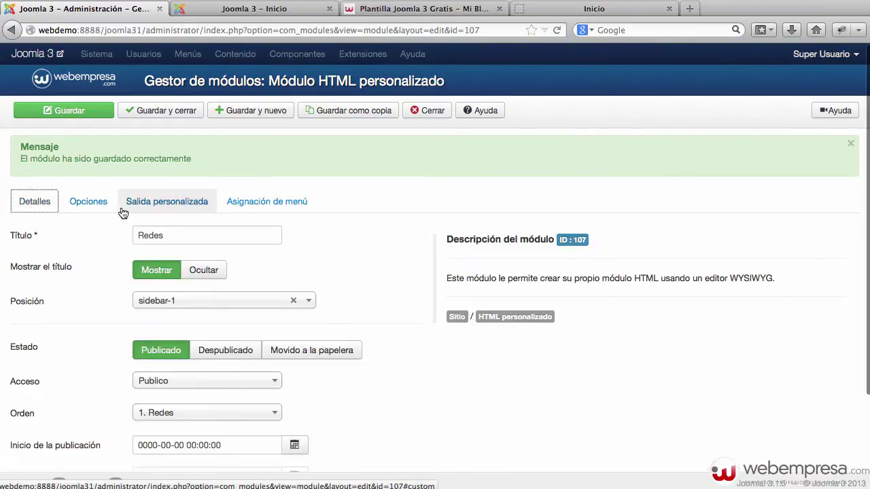
click(209, 271)
click(166, 111)
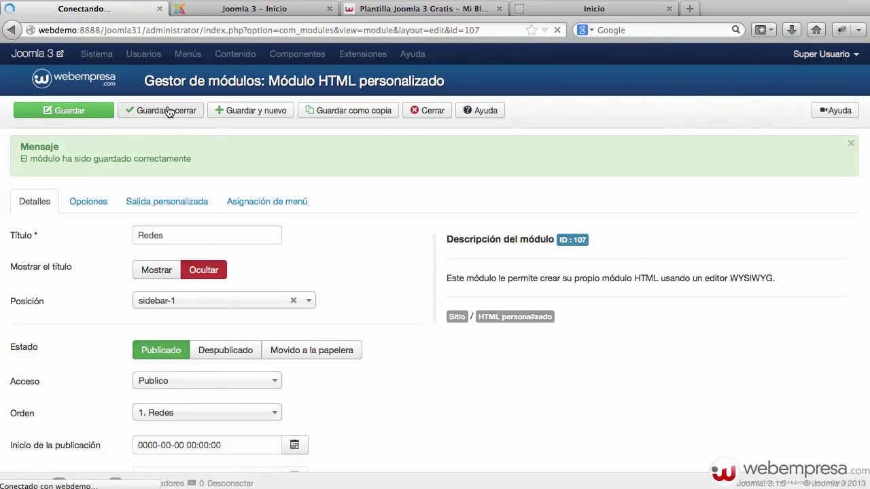
click(236, 10)
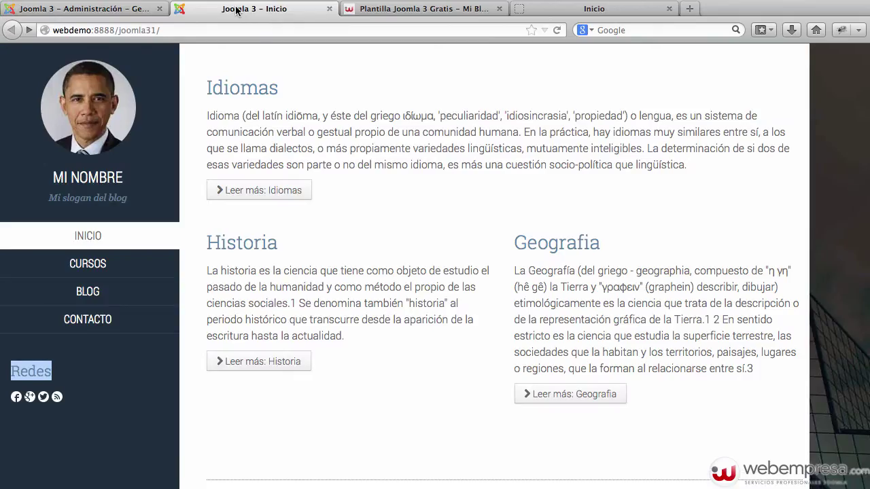
Reload the homepage to check the untitled social icons, then view its RSS feed.
key(super+r)
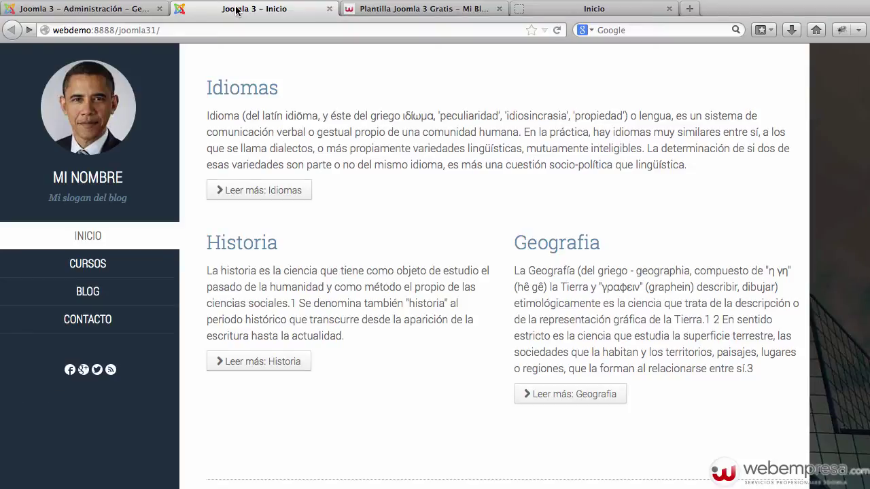
click(111, 370)
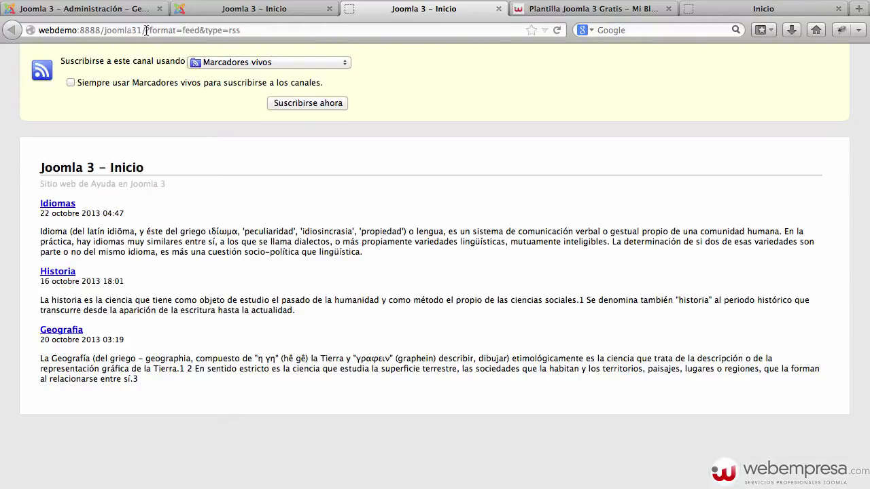
click(241, 32)
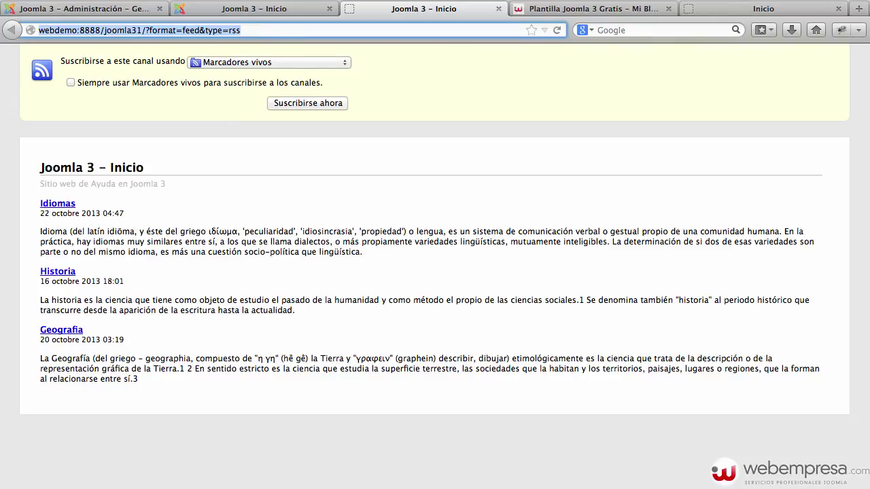
click(274, 9)
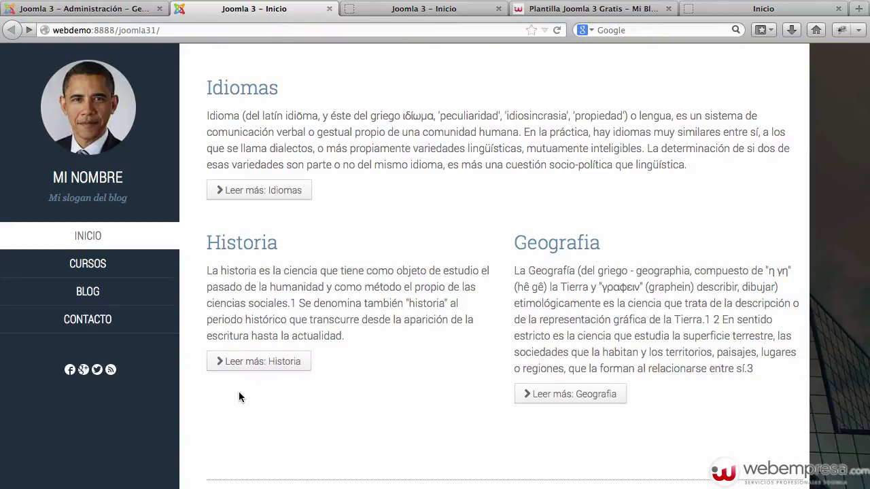
Compare with the demo site's RSS feed and first full article, then return to administration.
click(726, 10)
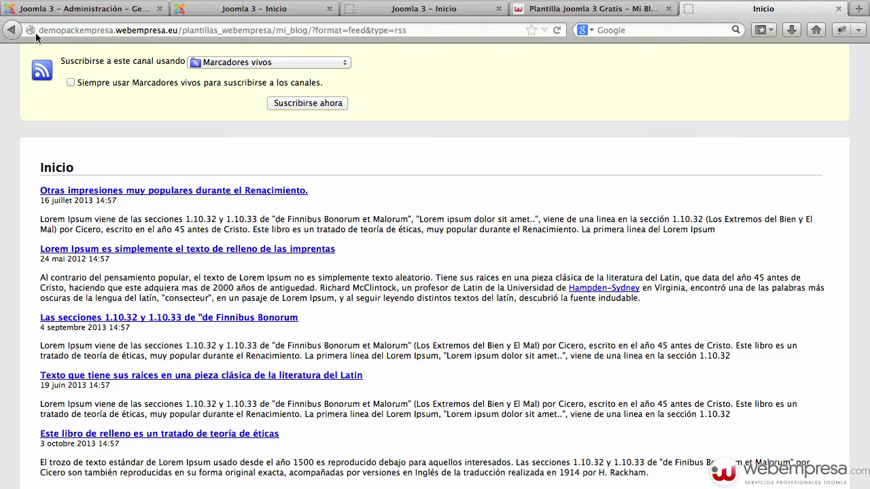
click(11, 30)
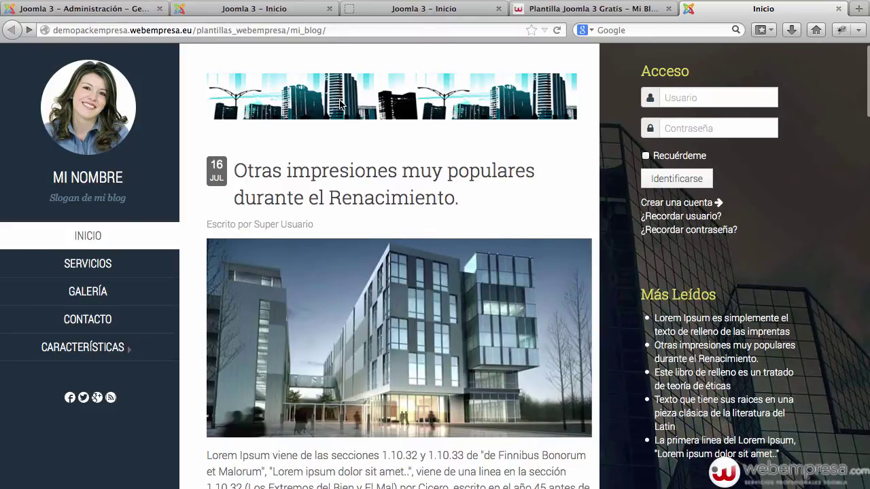
scroll(445, 149, down, 4)
scroll(242, 187, up, 4)
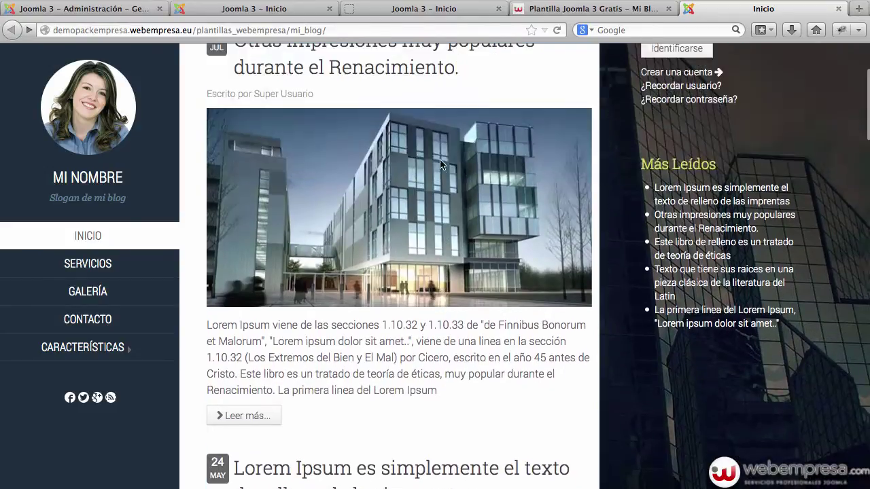
scroll(317, 164, down, 4)
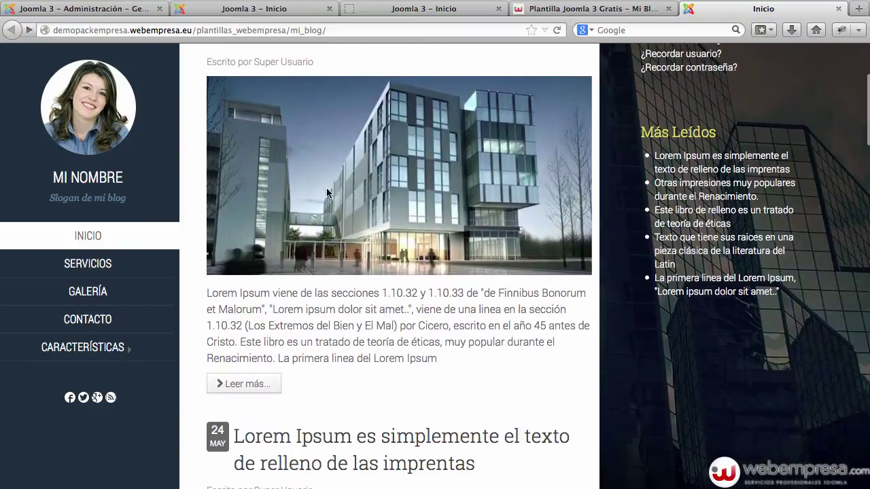
click(231, 386)
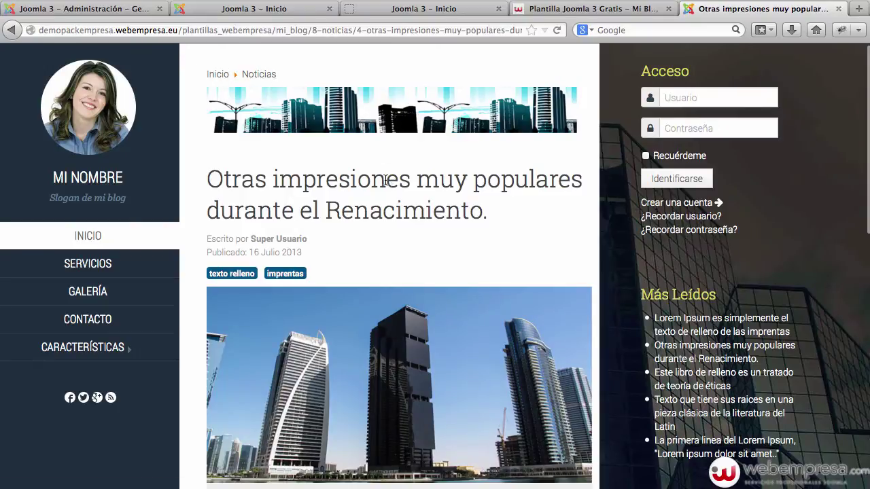
click(92, 10)
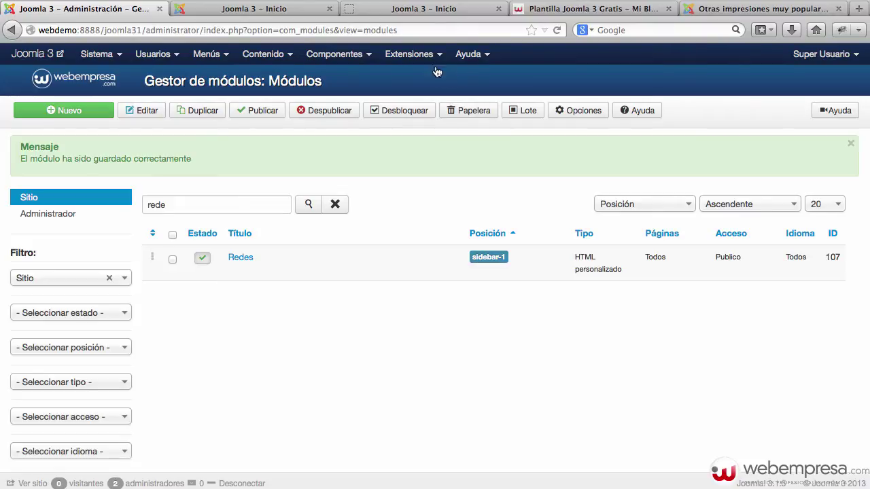
In the Module Manager, clear the search filter and open the Ruta breadcrumb module for editing.
click(412, 54)
click(441, 107)
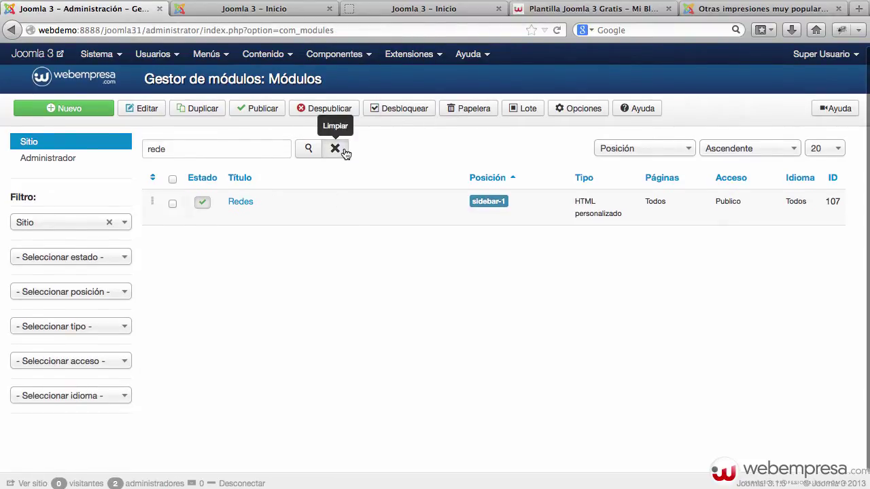
click(345, 153)
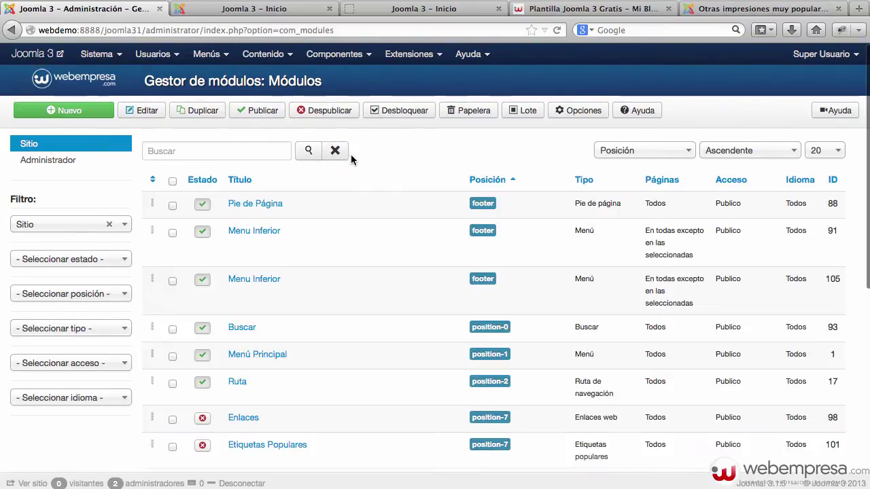
click(238, 384)
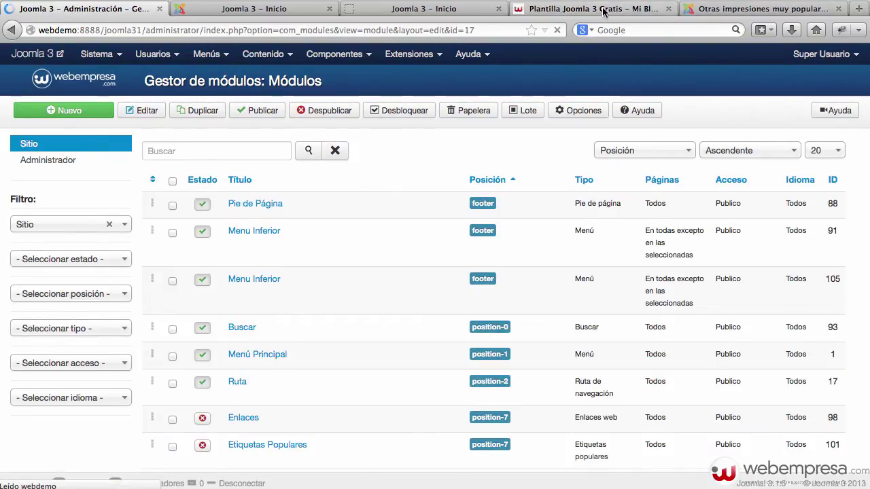
click(603, 12)
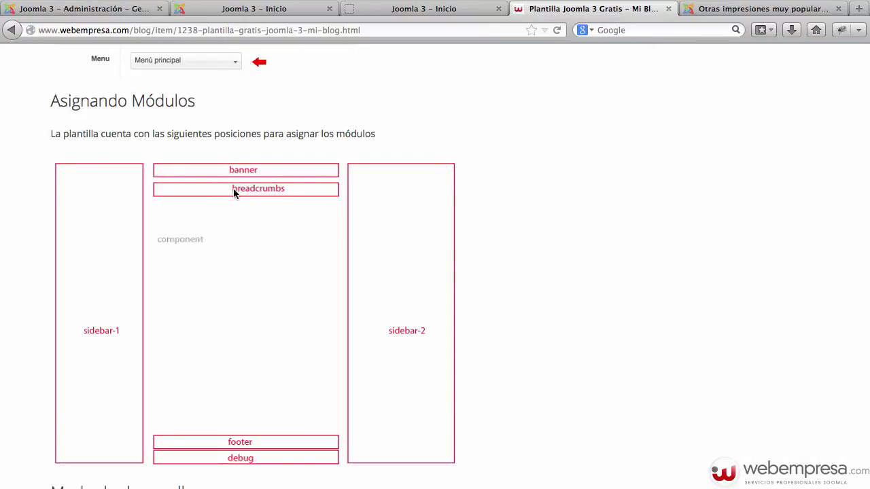
click(119, 10)
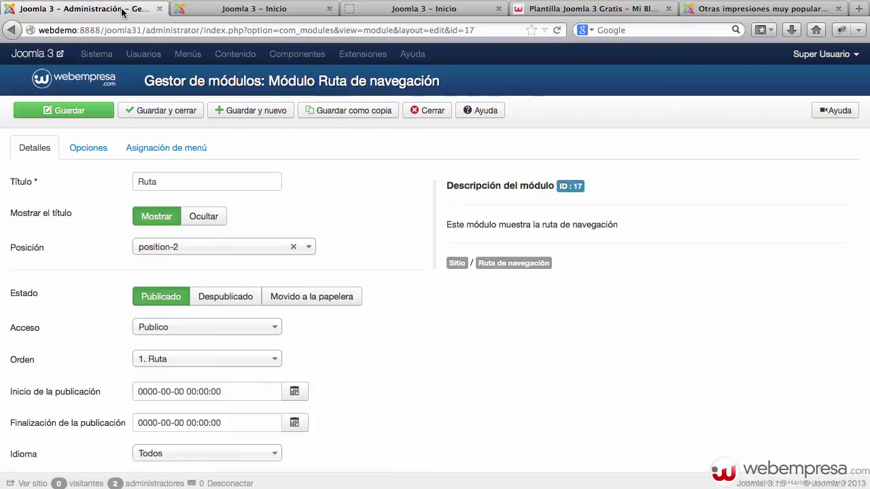
Assign the Ruta module to the Mi_blog Rutas de navegación [breadcrumbs] position and save-close.
click(204, 251)
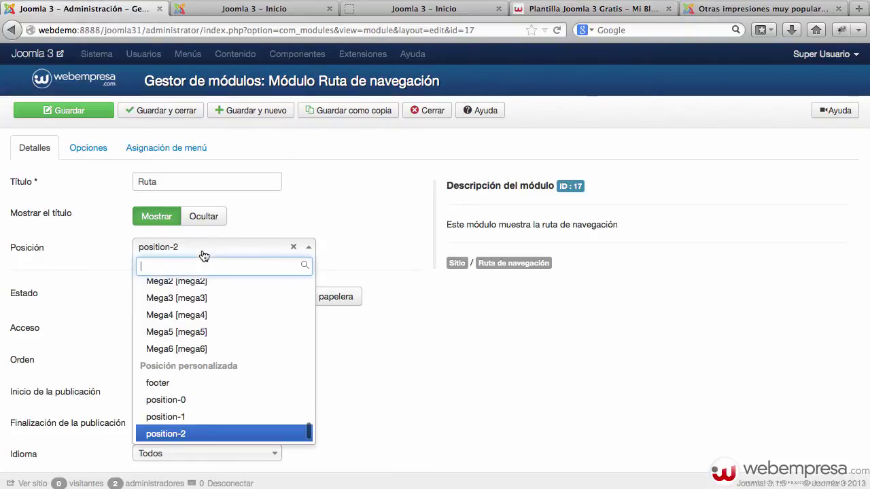
text(breadcrum)
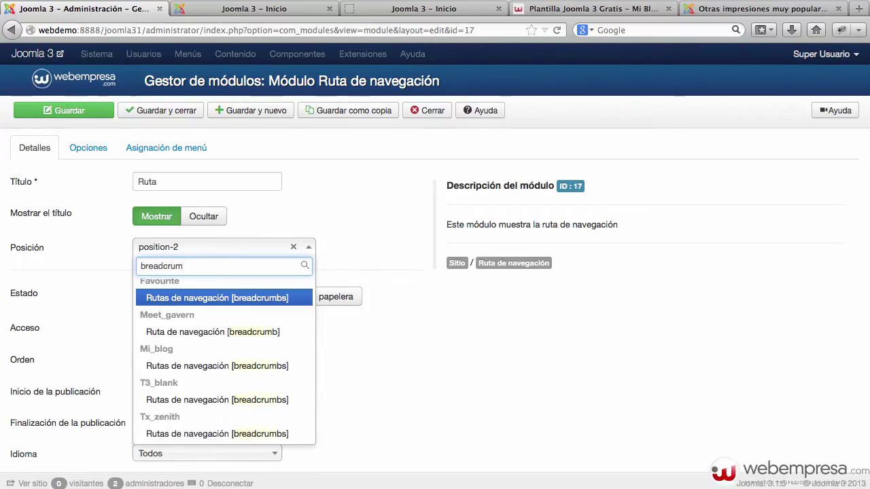
key(Down)
key(Down)
key(Down)
key(Up)
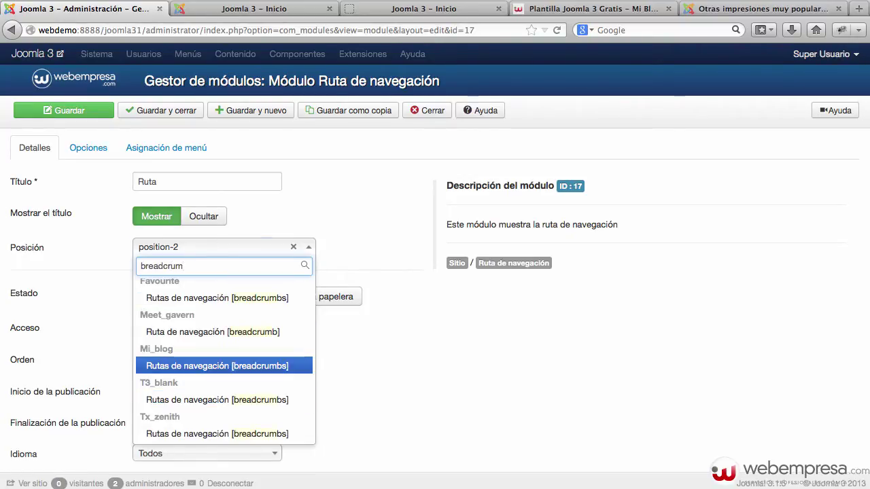
key(Return)
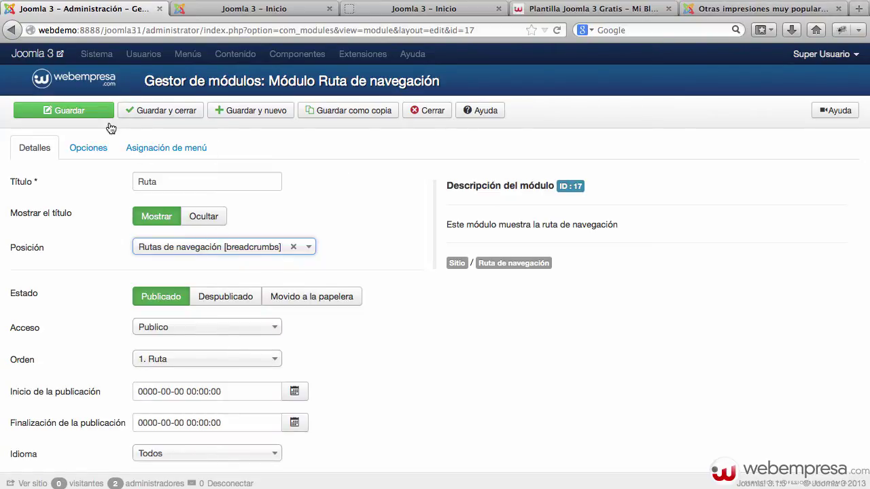
click(170, 111)
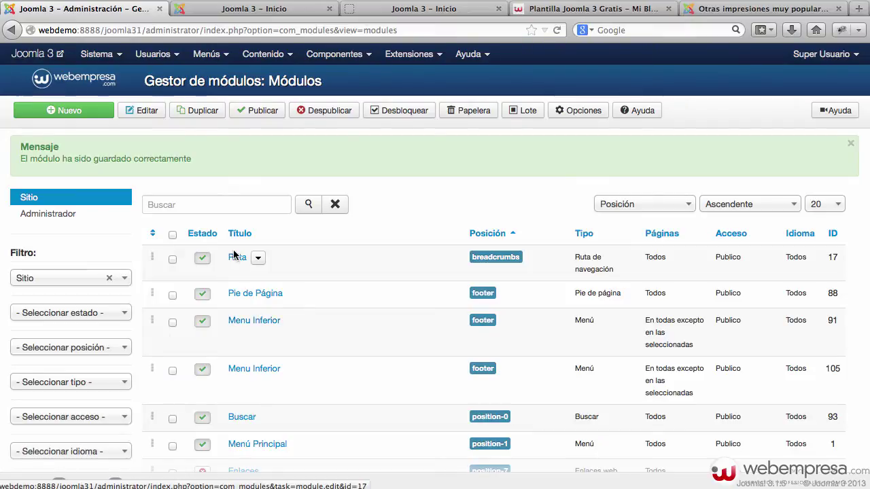
Set the Ruta module's title to Ocultar, save and close, then view the front end.
click(236, 259)
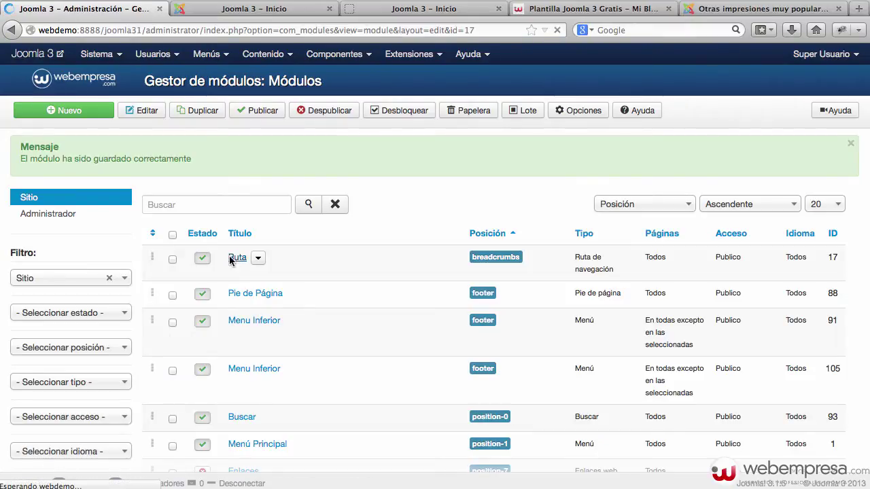
click(222, 218)
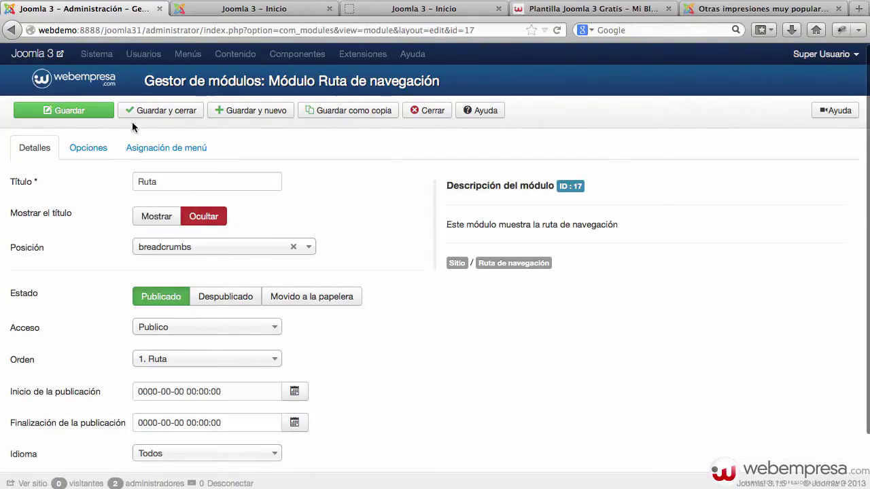
click(162, 111)
click(271, 10)
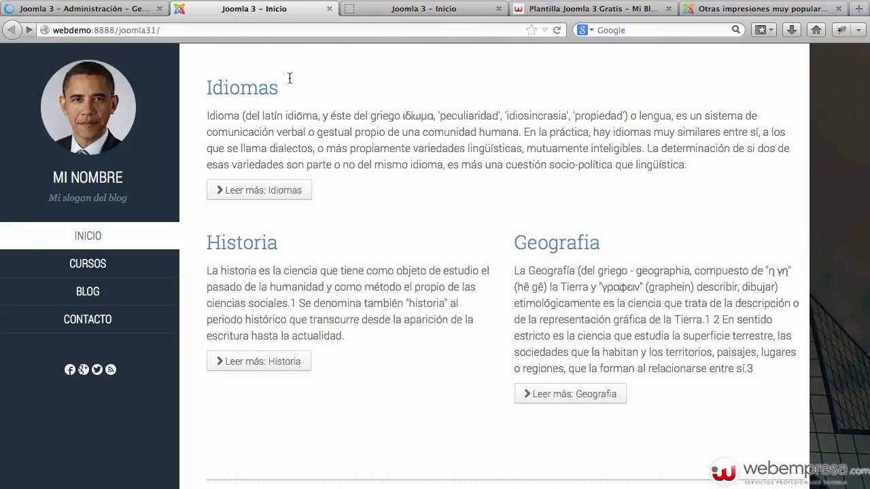
Open the Idiomas article, return to the homepage, and close the RSS feed tab.
click(266, 191)
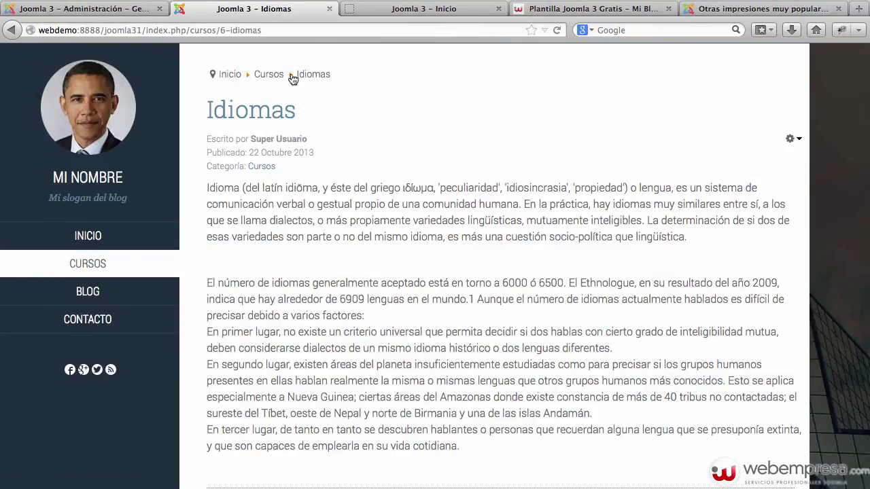
click(100, 241)
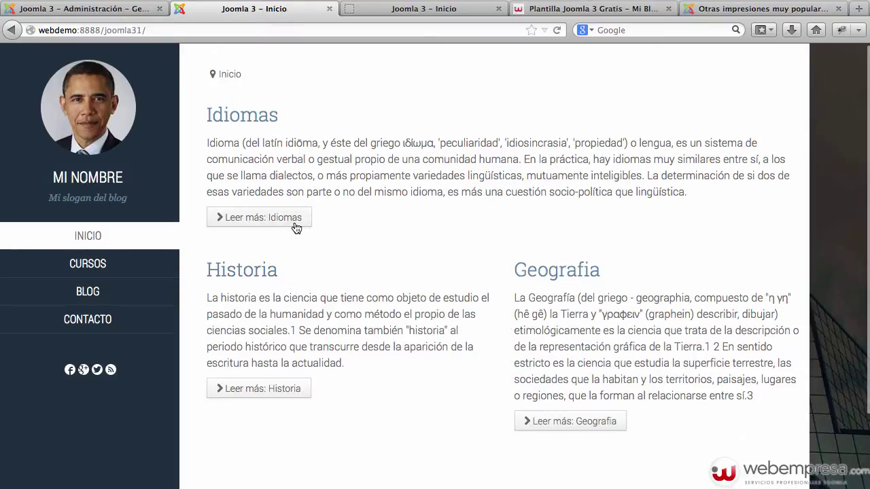
click(419, 14)
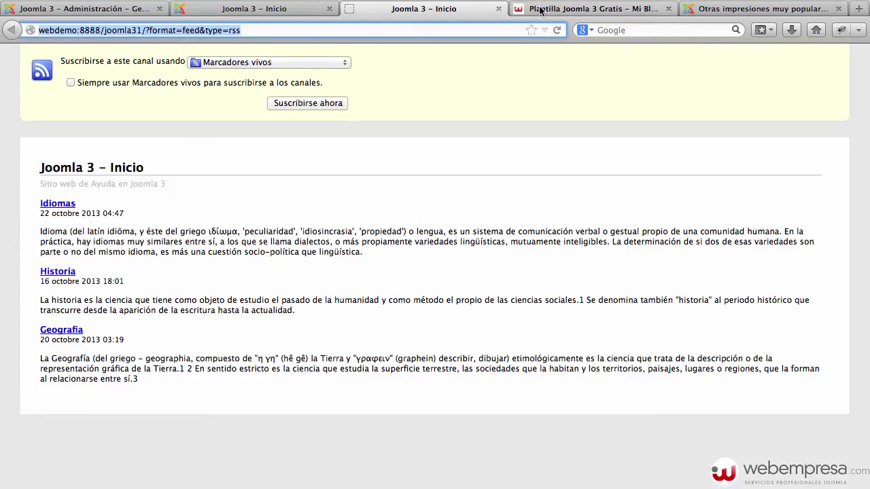
click(499, 8)
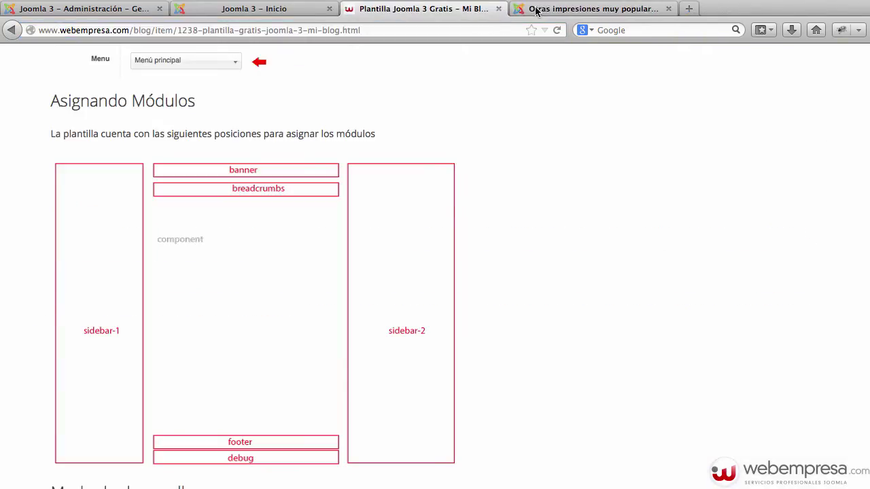
View the demo blog's INICIO page, then return to the Gestor de módulos.
click(537, 9)
click(107, 233)
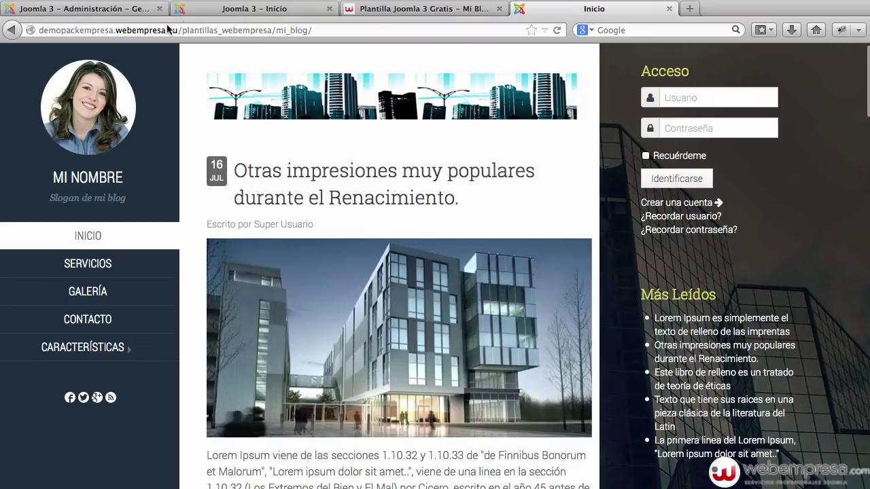
click(126, 9)
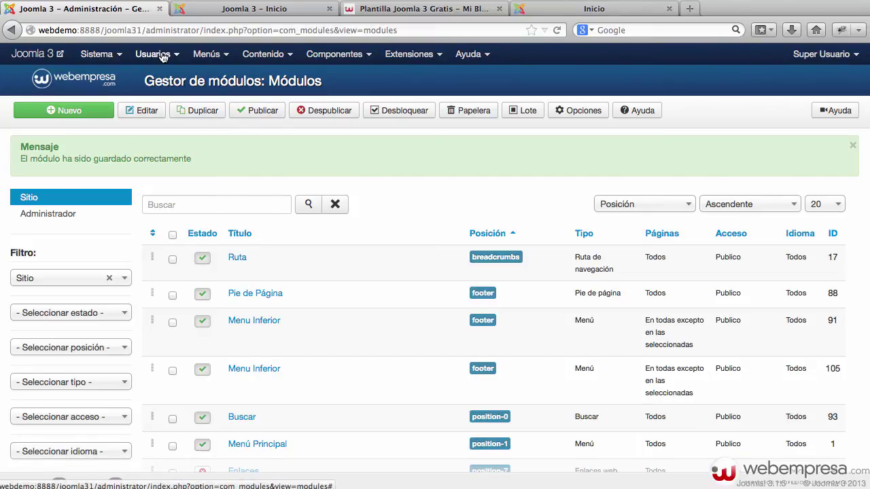
Through Menús > Gestor de menús, open Menú principal's Inicio item for editing.
click(206, 54)
click(216, 79)
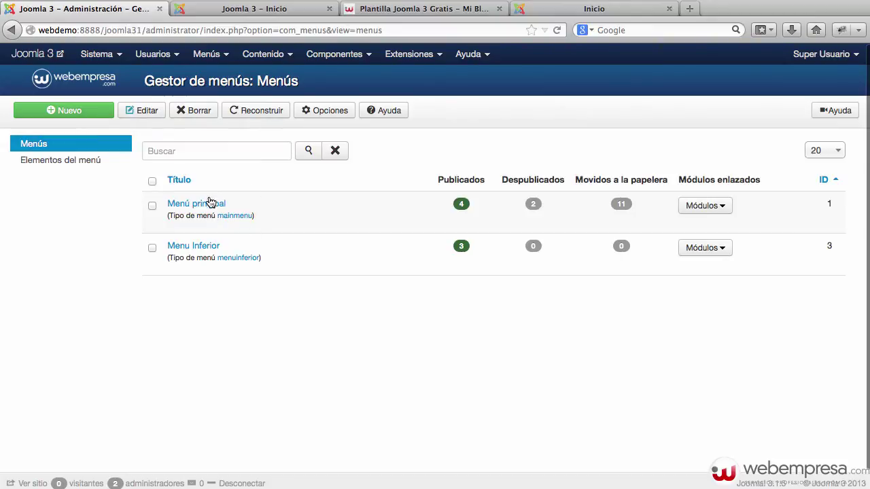
click(210, 205)
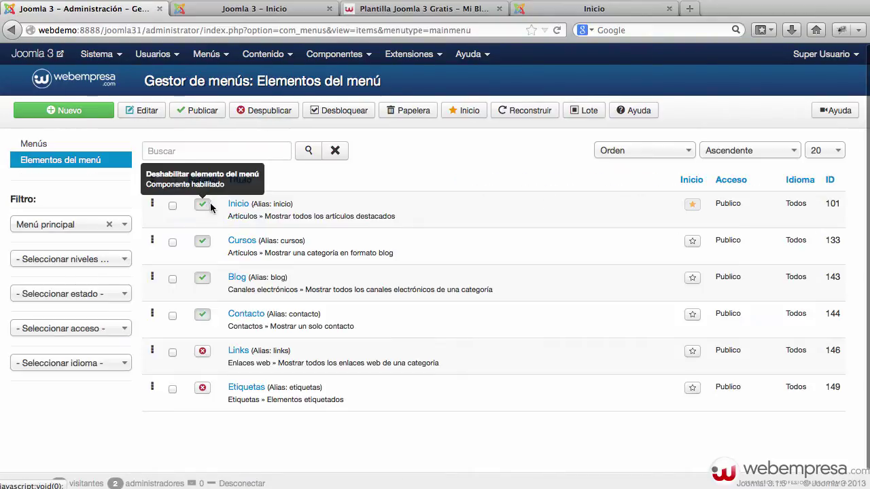
click(239, 203)
click(292, 9)
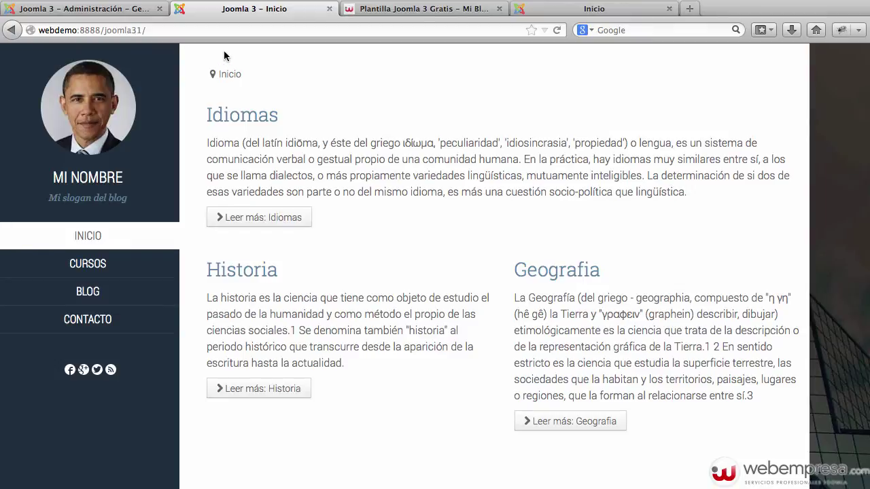
click(128, 12)
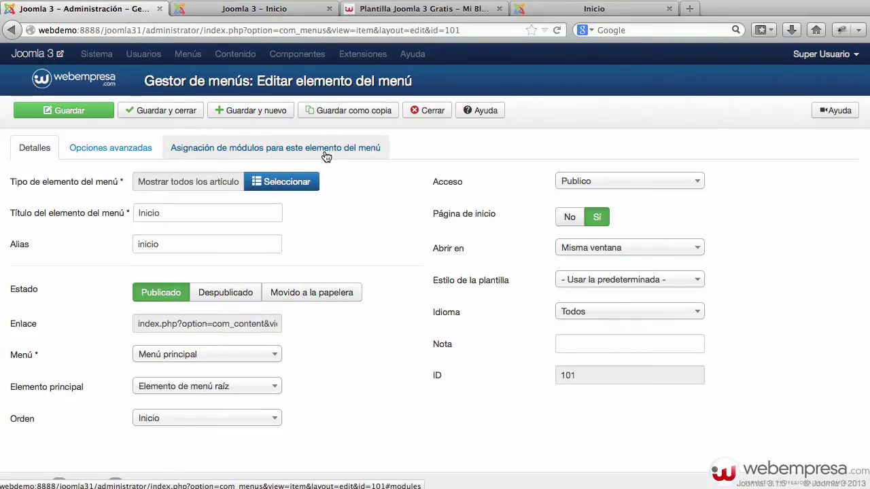
Set the Inicio blog layout's Cantidad de columnas to 1.
click(108, 147)
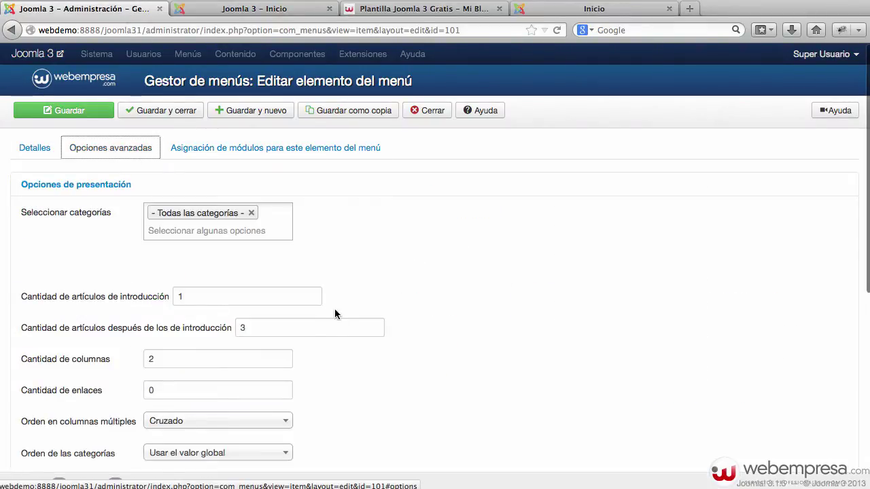
double_click(185, 297)
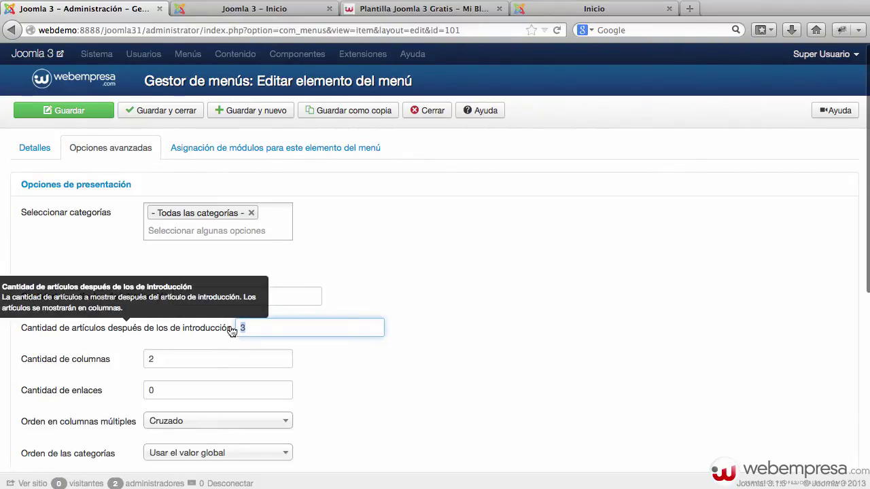
key(Tab)
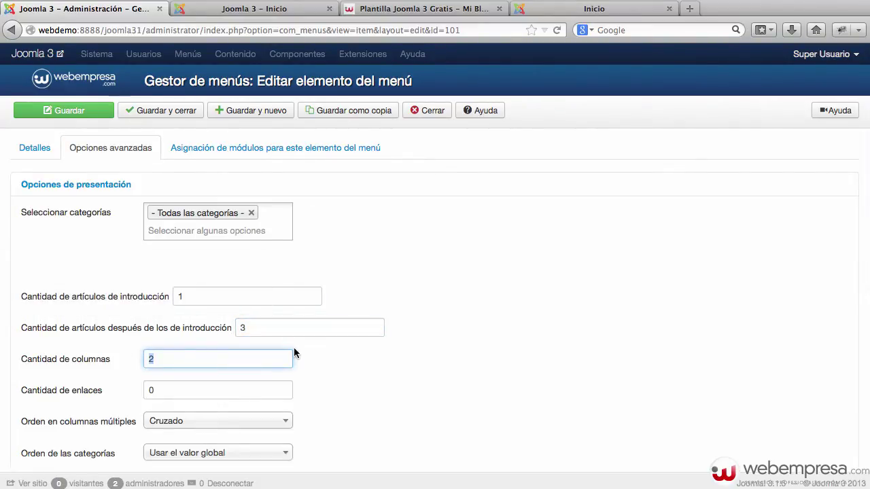
text(1)
scroll(498, 288, down, 3)
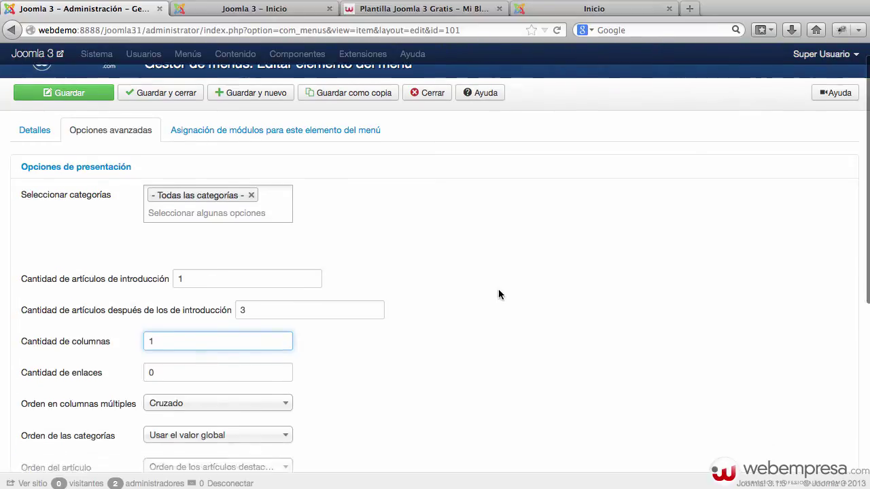
scroll(476, 282, up, 3)
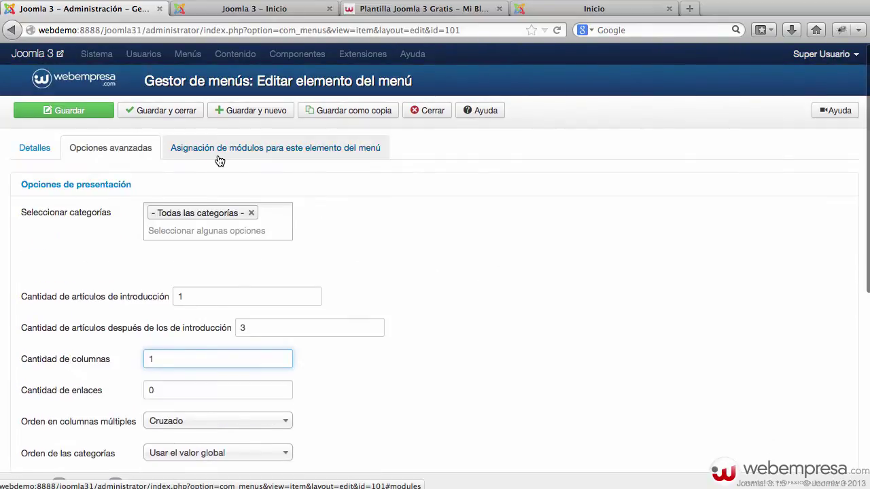
scroll(556, 224, down, 5)
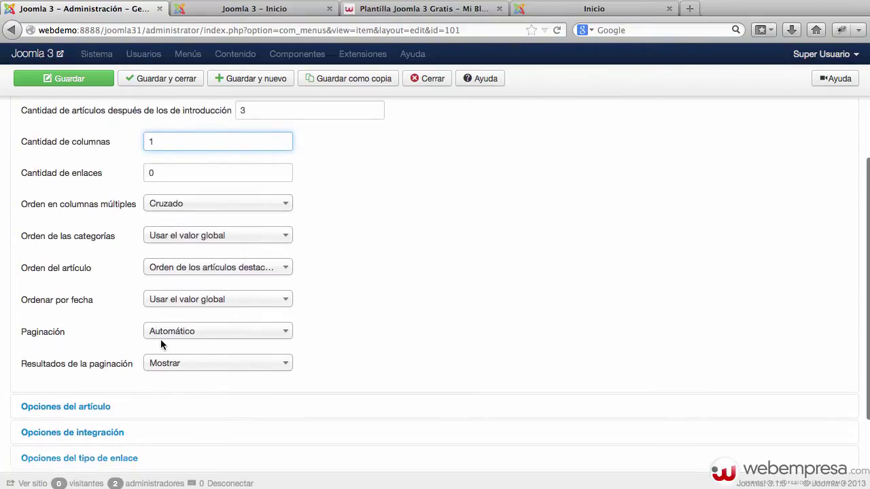
click(192, 371)
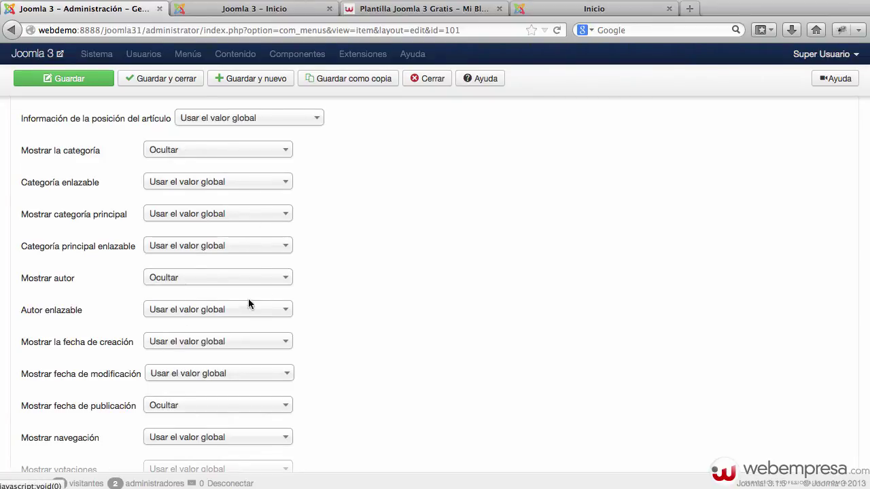
Set Mostrar fecha de publicación to Mostrar, save, and reload the front page.
scroll(388, 266, down, 1)
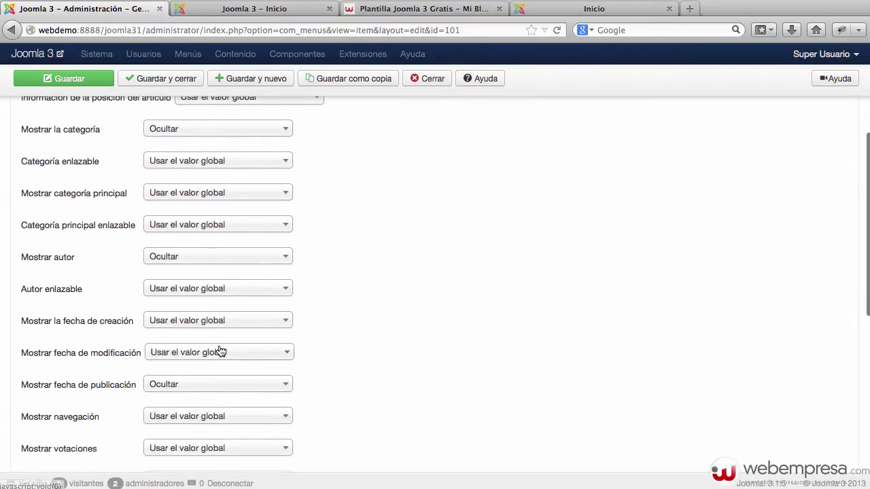
click(185, 390)
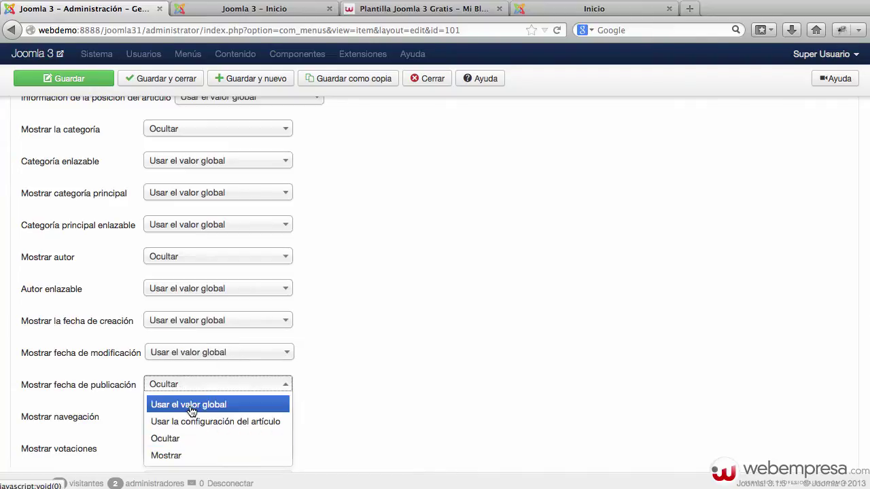
click(184, 455)
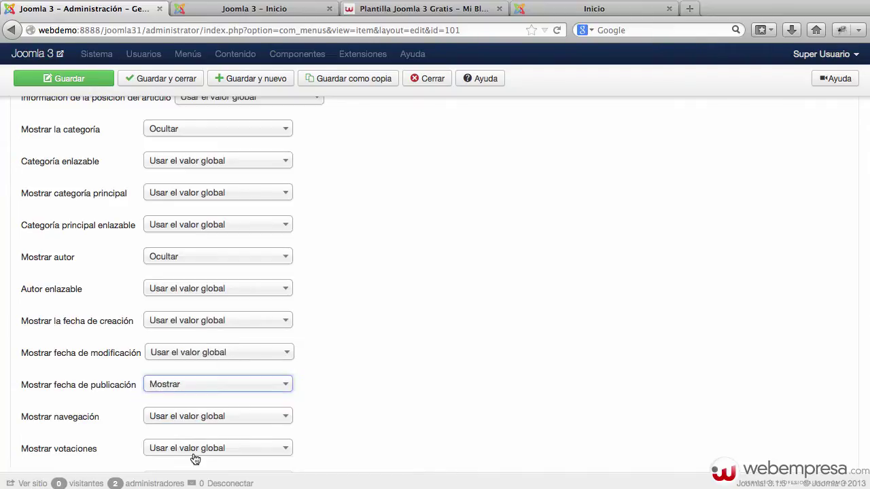
click(366, 369)
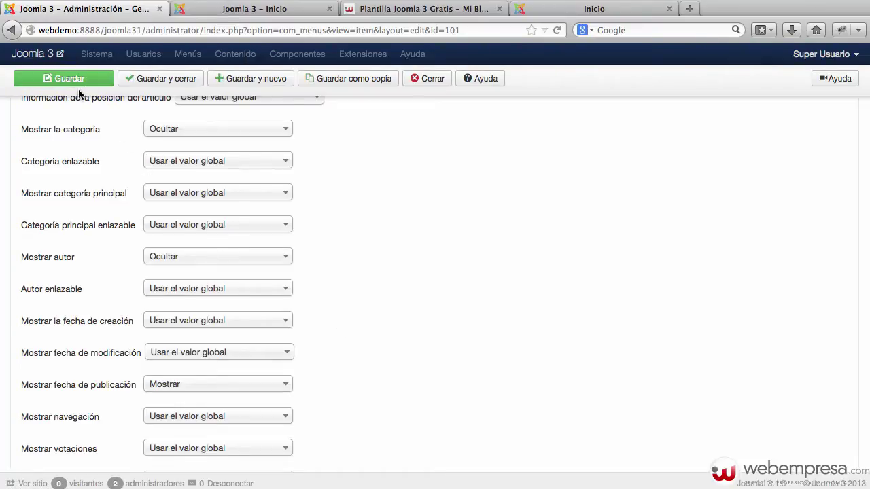
click(112, 78)
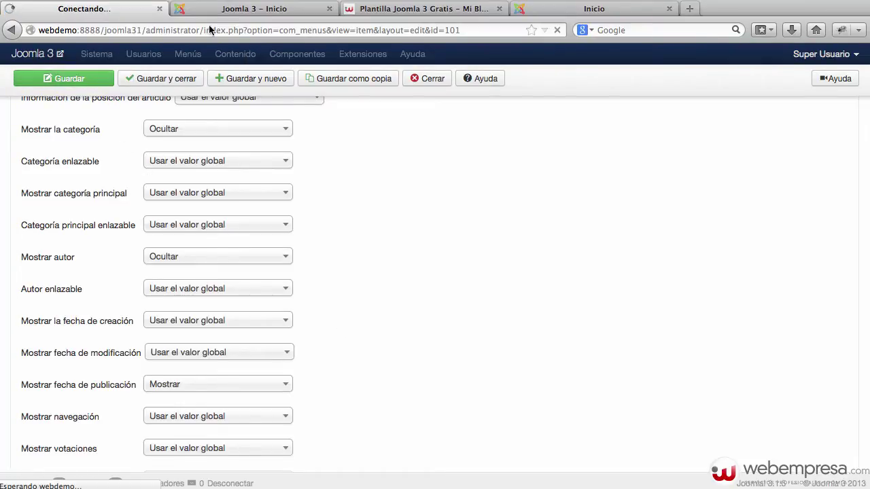
click(231, 10)
key(super+r)
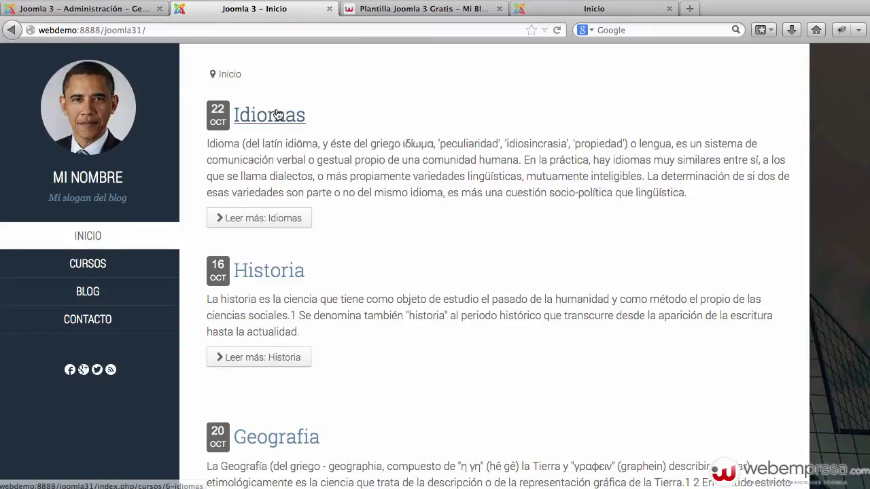
Compare the one-column dated home page with the module positions guide and demo blog.
scroll(340, 150, down, 2)
scroll(340, 150, down, 4)
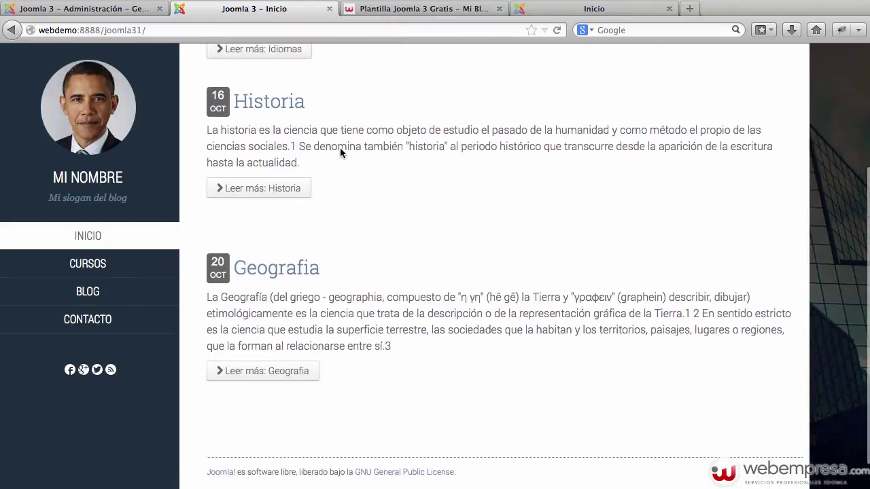
scroll(340, 150, up, 6)
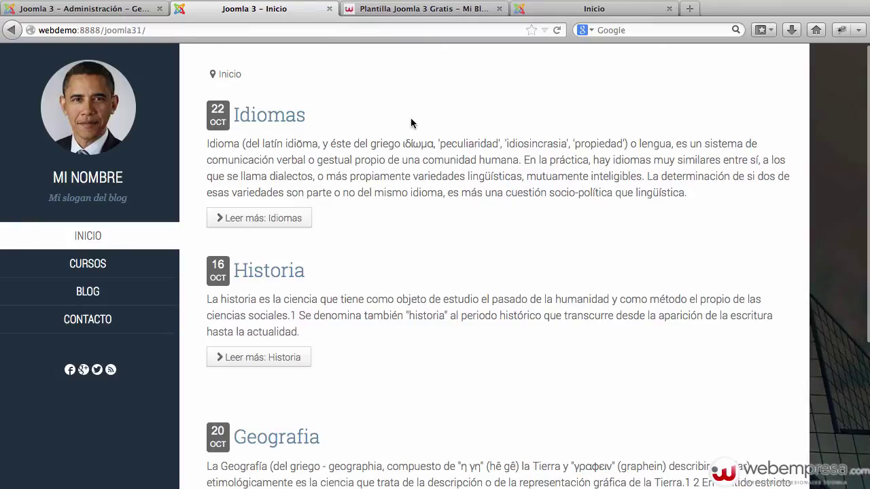
click(126, 10)
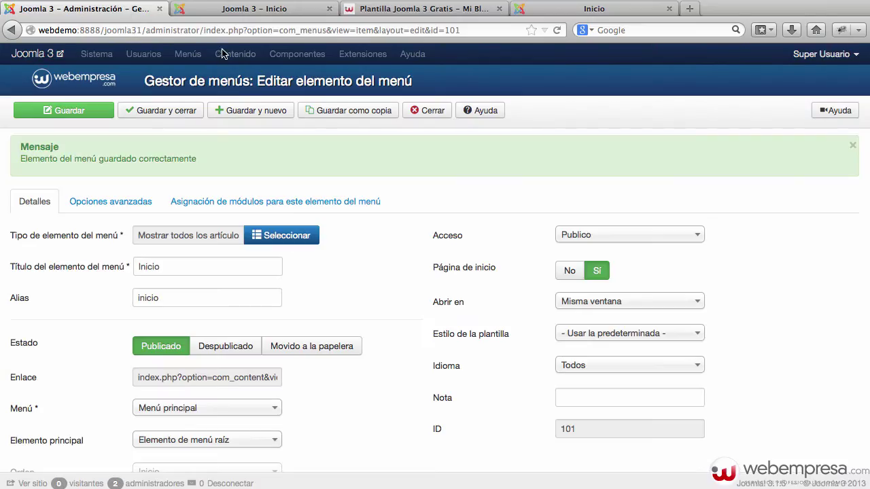
click(256, 9)
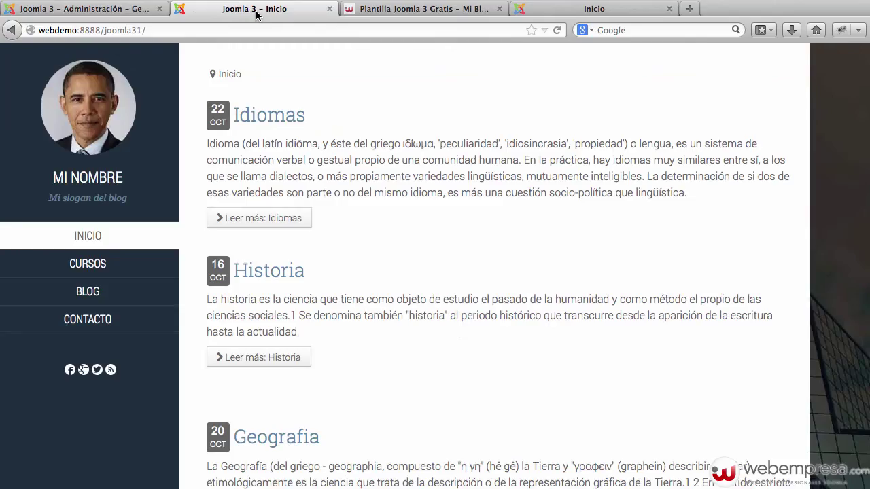
click(466, 10)
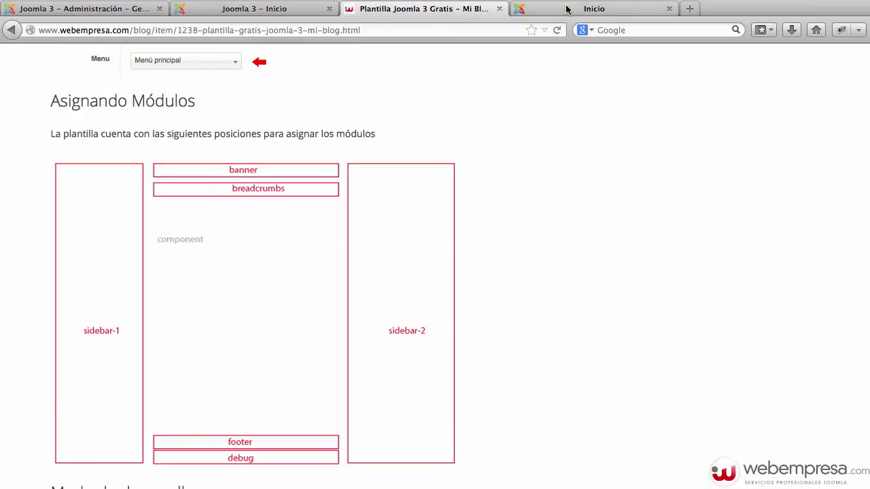
click(568, 10)
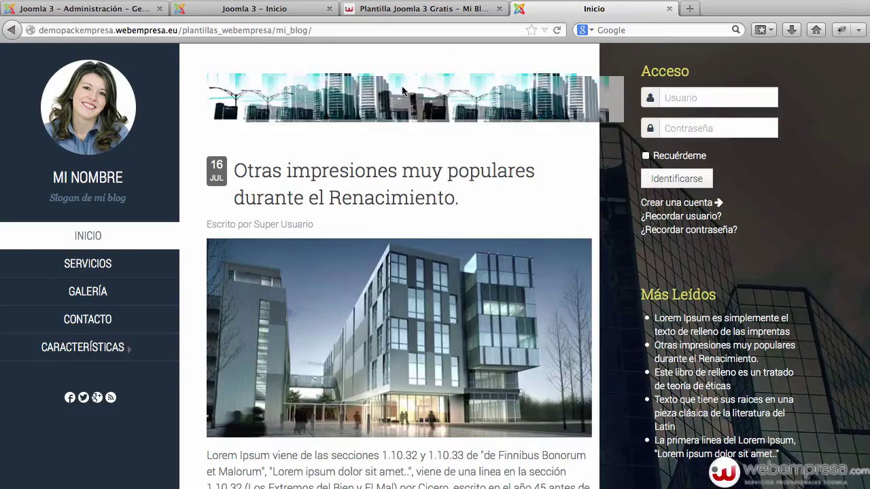
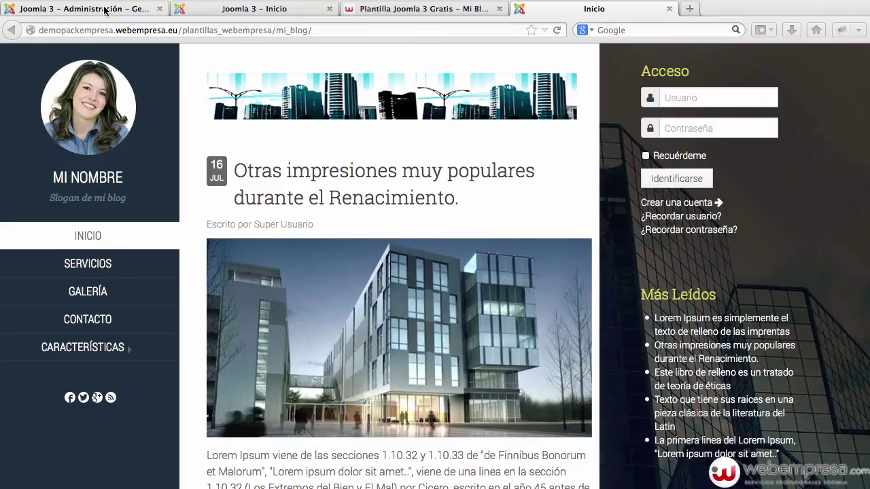
Check the front page and positions guide, close the Inicio menu item, and open Site Modules.
click(302, 12)
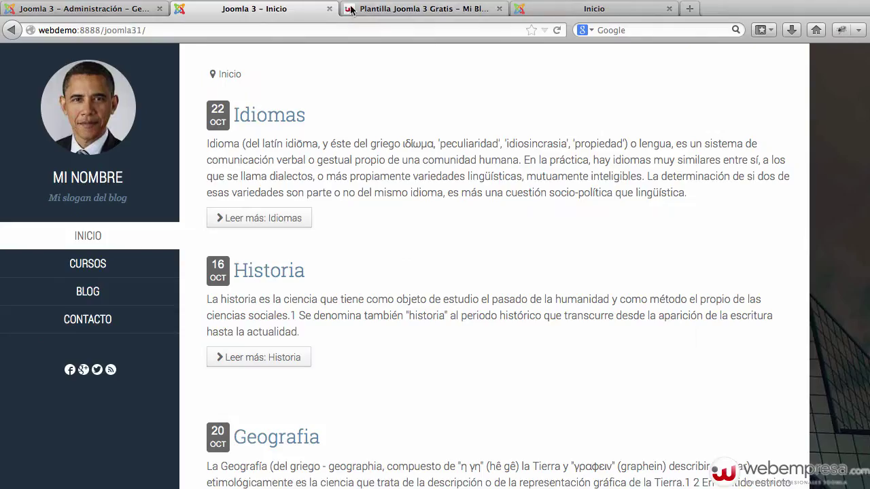
click(379, 9)
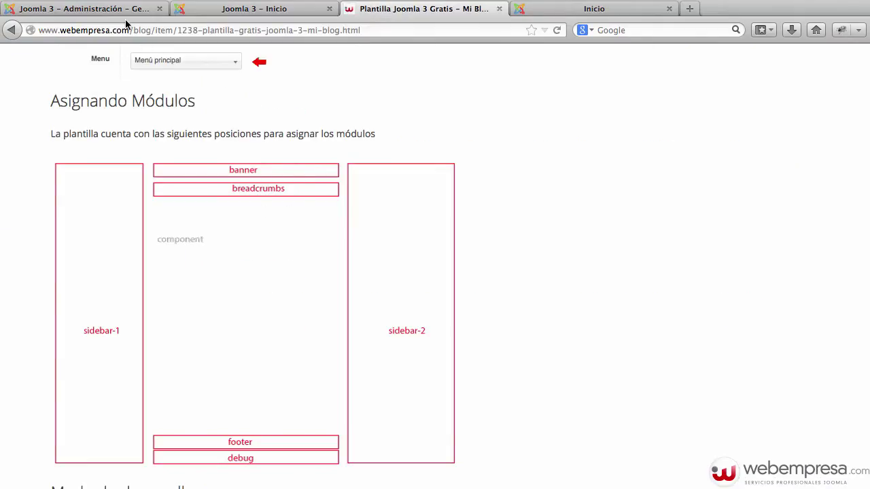
click(127, 10)
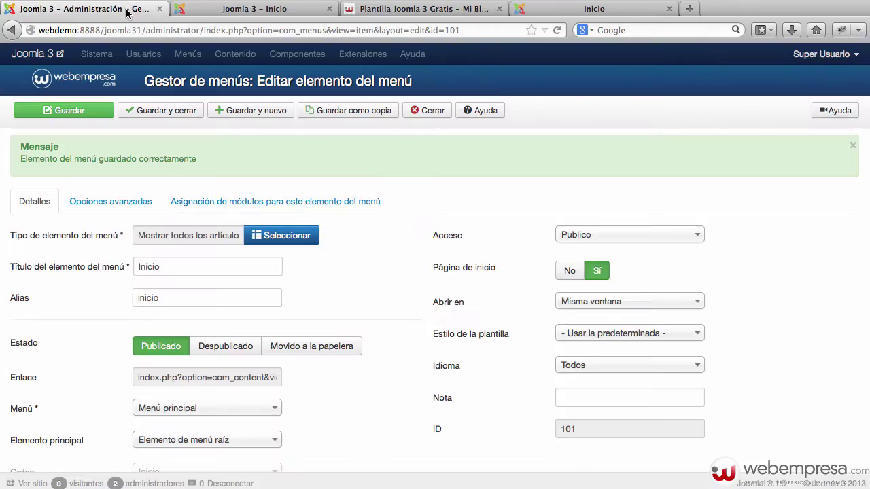
click(421, 111)
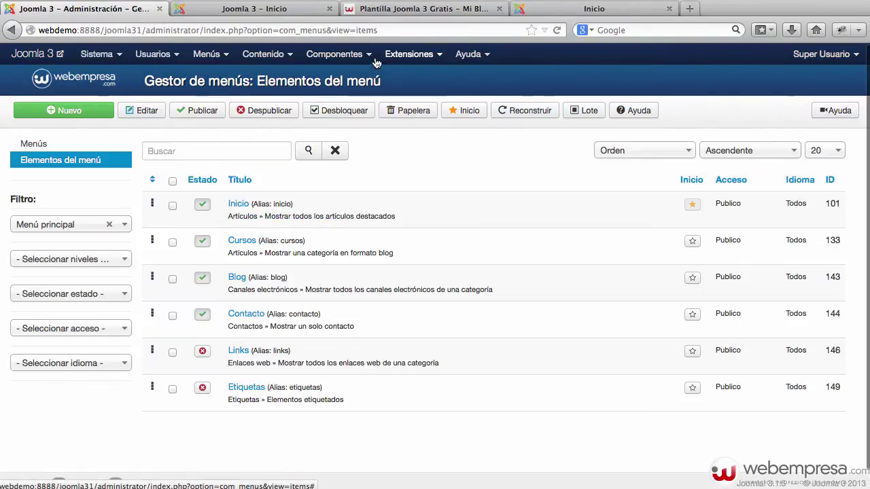
click(408, 54)
click(428, 120)
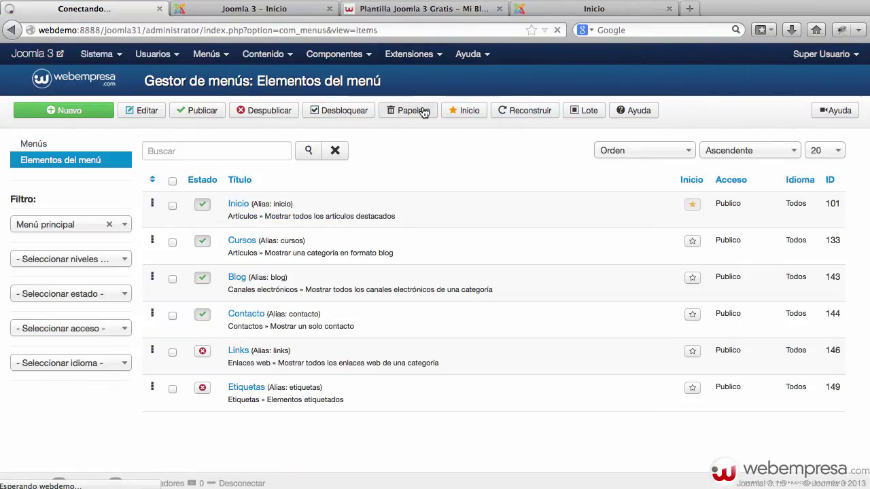
Start a new module of type HTML personalizado (Custom HTML).
click(200, 149)
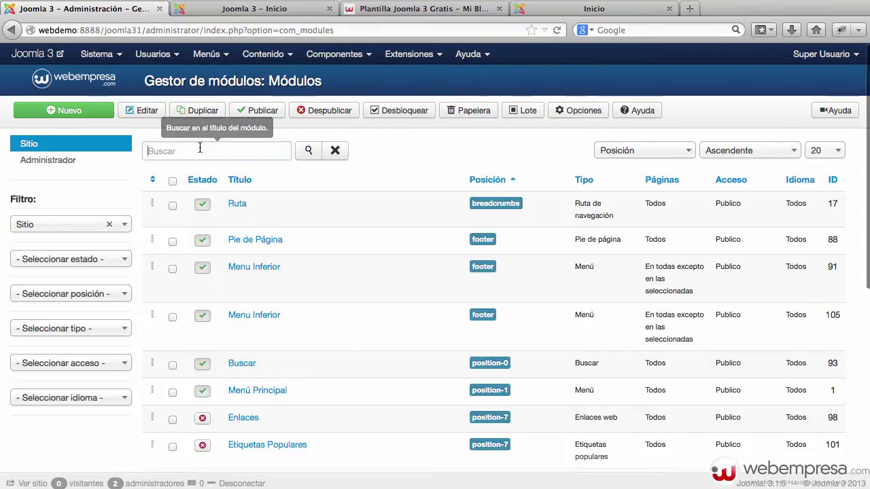
click(65, 114)
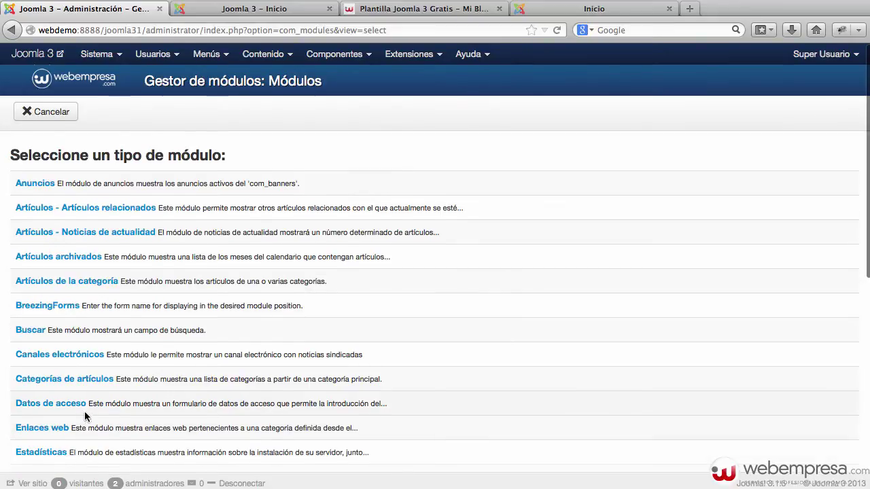
scroll(84, 411, down, 3)
click(71, 406)
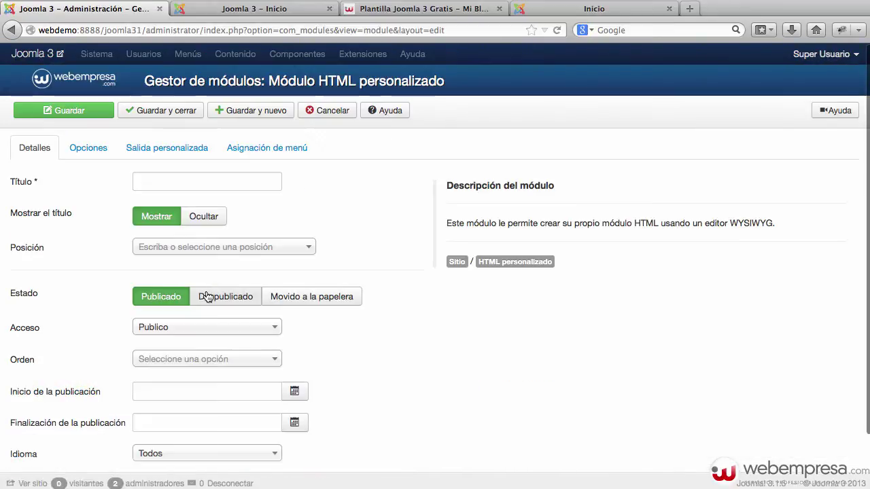
Title the module 'banner', hide its title, and place it in Mi_blog Anuncio [banner].
click(192, 185)
text(ban)
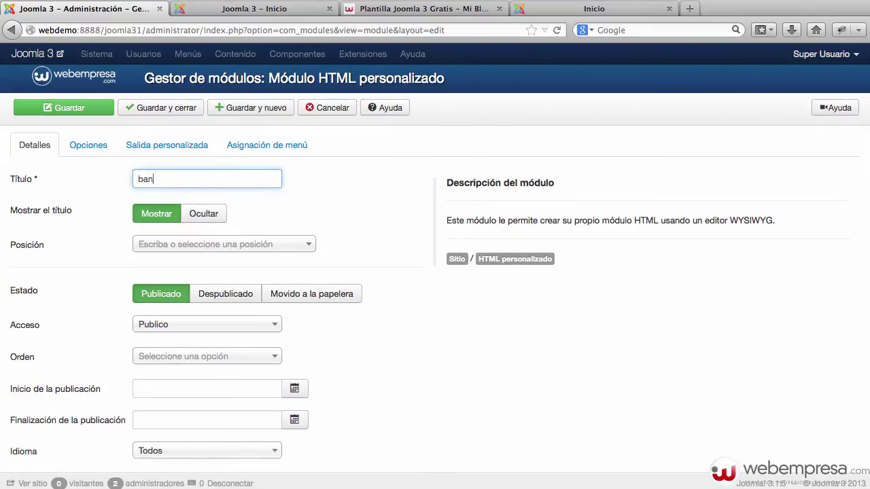
text(ner)
click(203, 217)
click(171, 245)
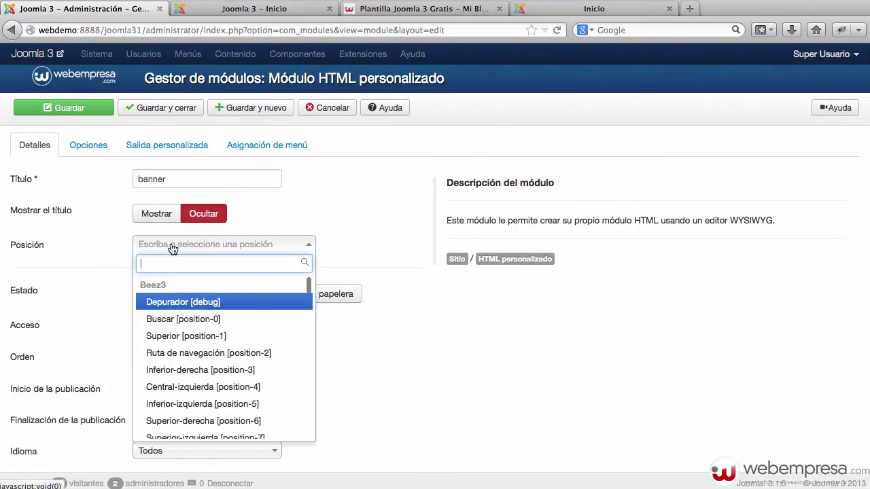
text(banne)
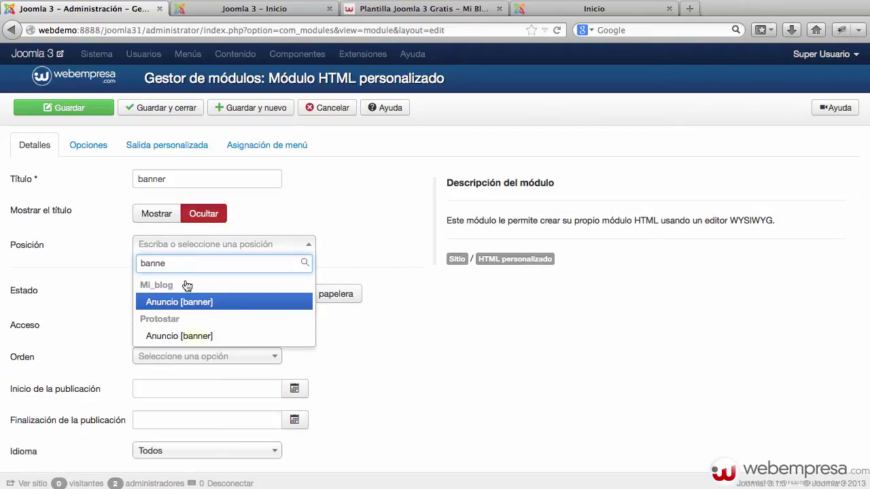
click(193, 303)
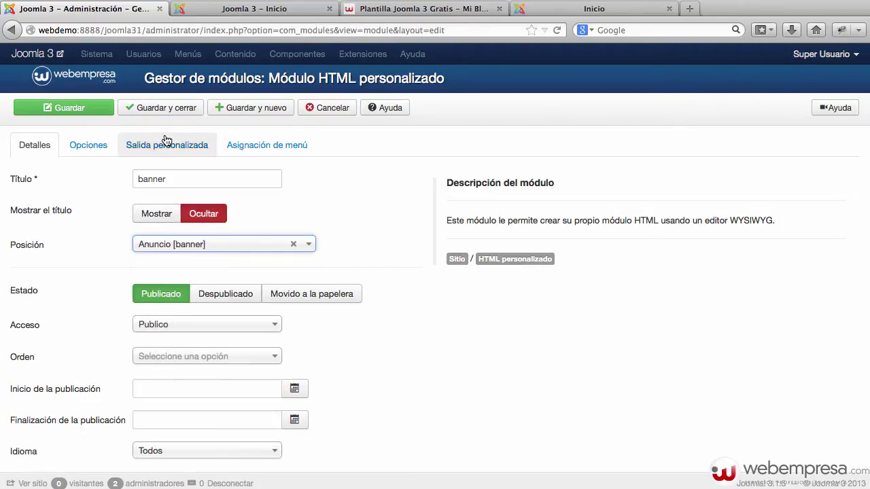
click(142, 151)
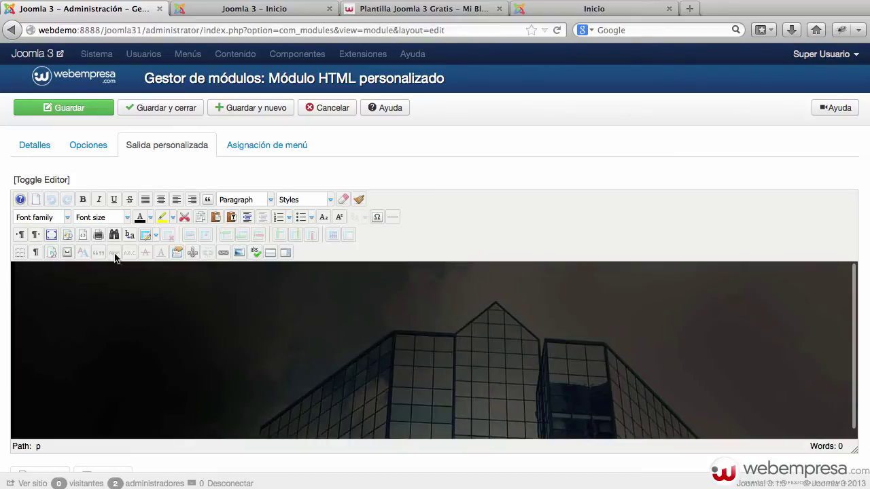
Upload banner.jpg into the banners image folder.
click(227, 254)
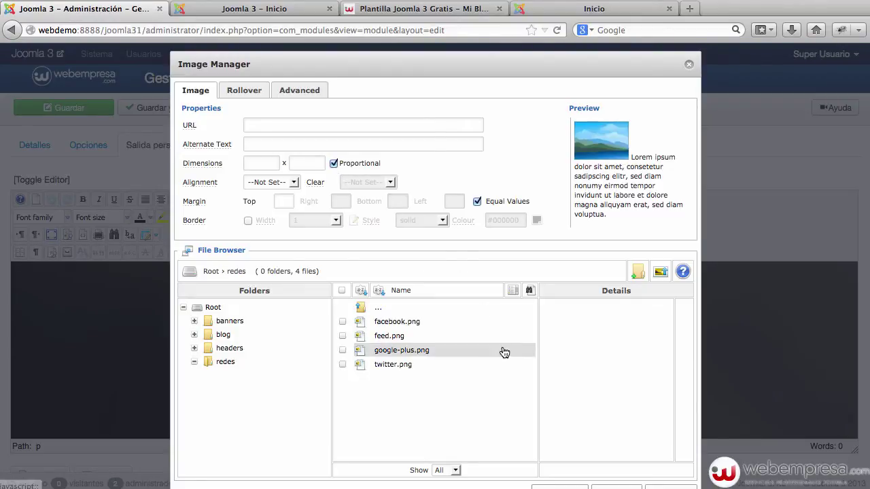
click(438, 312)
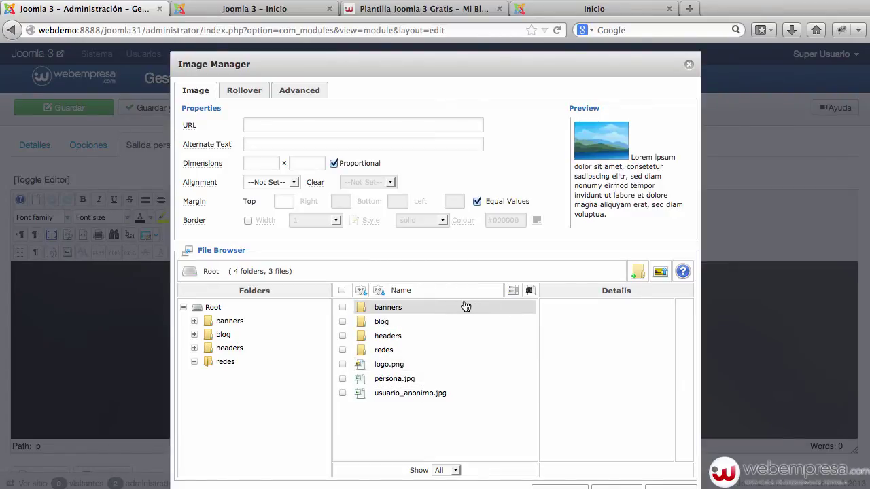
click(454, 308)
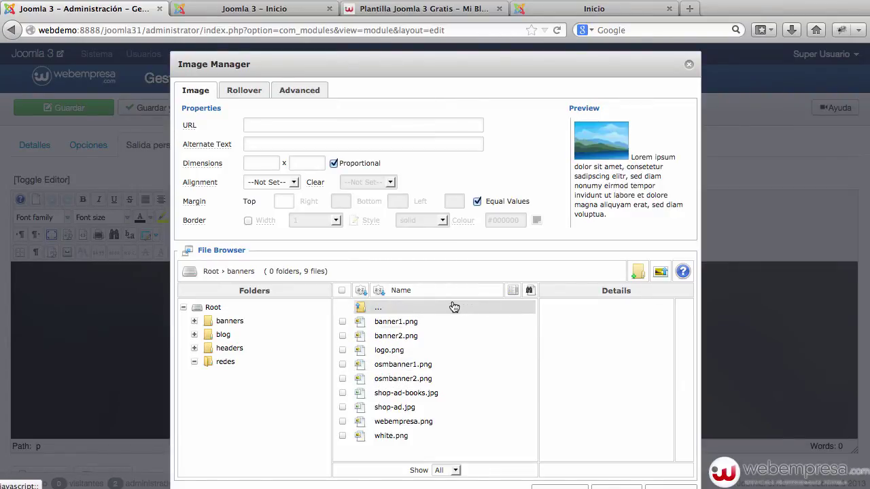
click(661, 273)
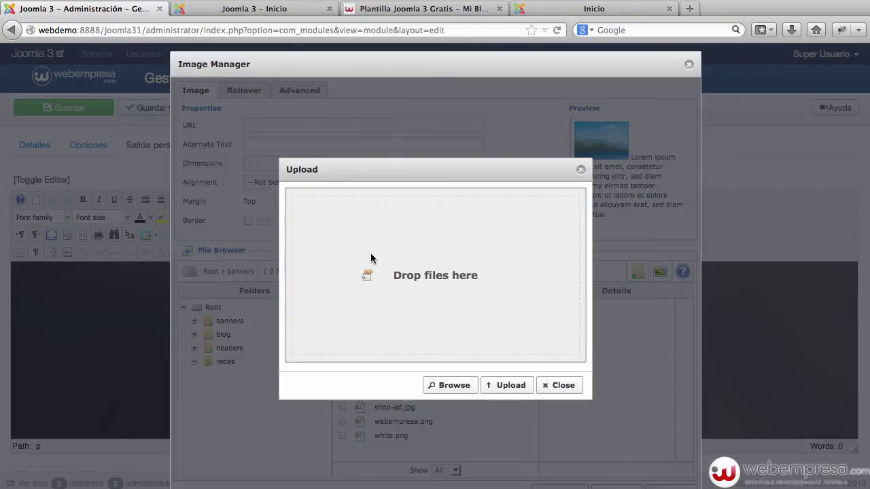
drag(422, 279, 370, 265)
click(507, 384)
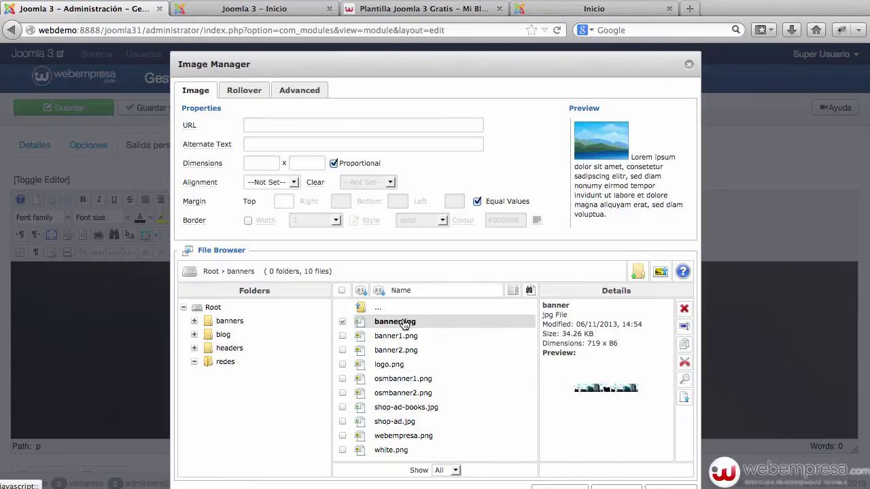
Insert banner.jpg into the module's custom content.
click(404, 325)
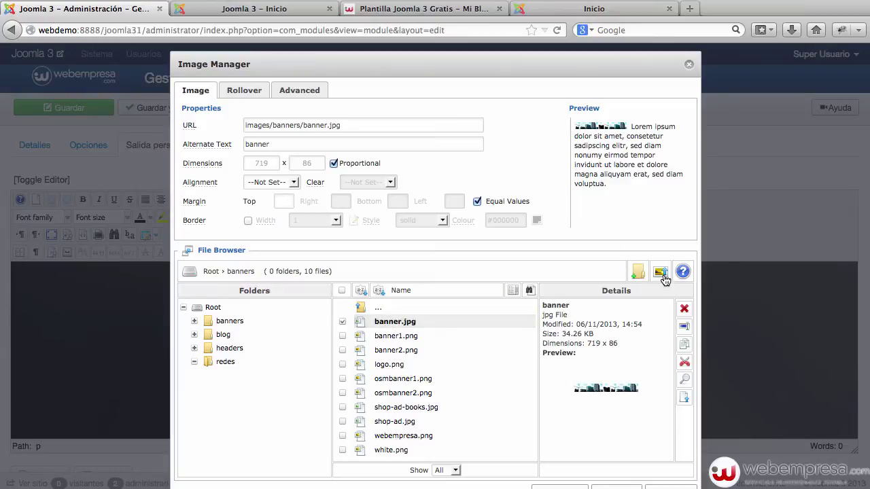
scroll(639, 416, down, 1)
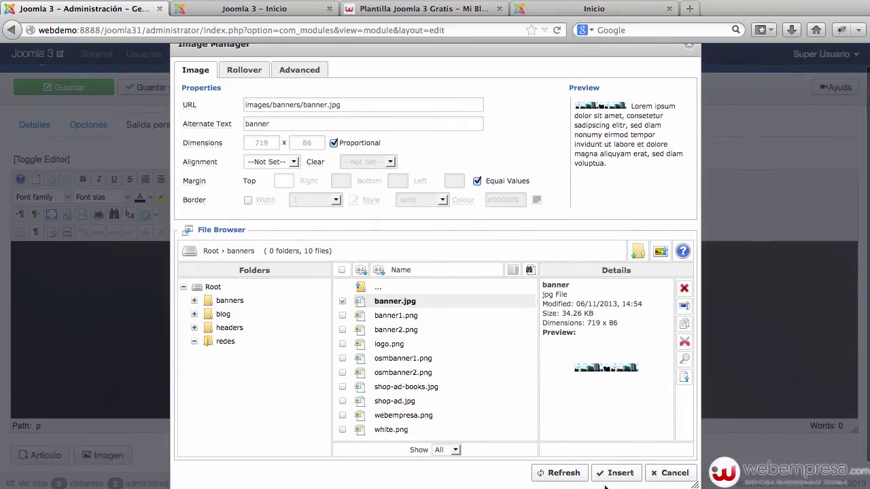
click(607, 477)
click(295, 280)
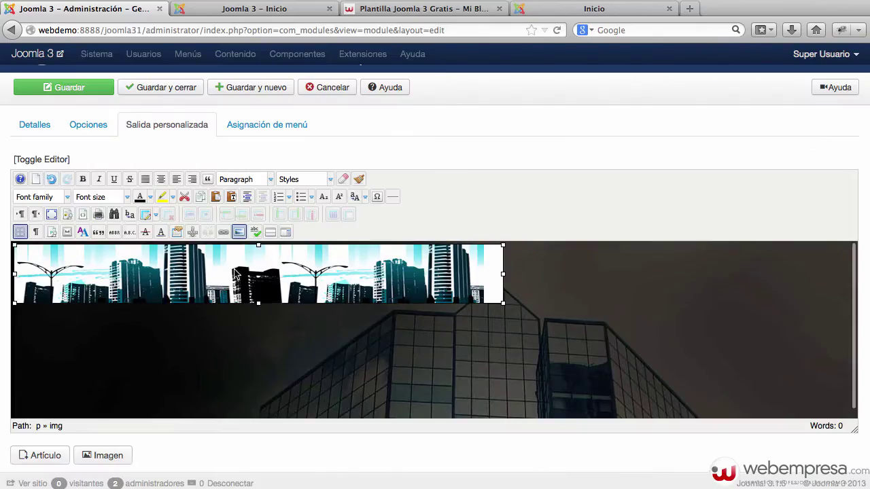
Center the banner image, save the module, and reload the front page to see it.
click(164, 180)
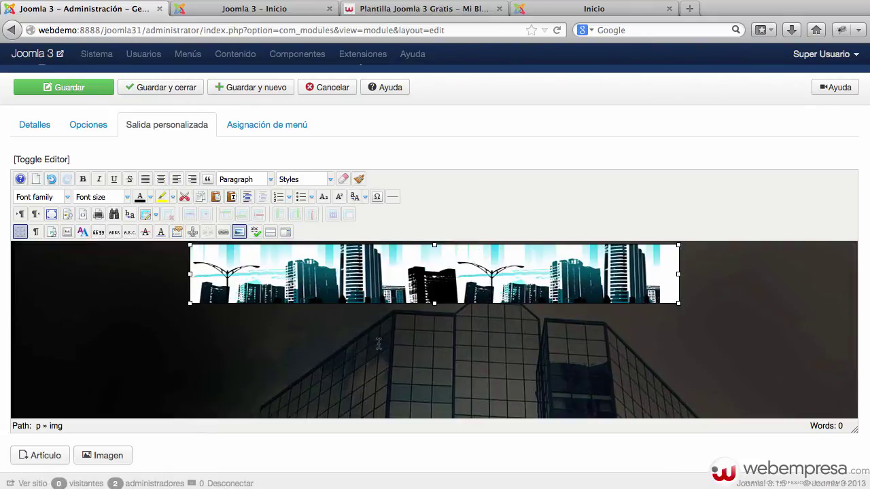
click(134, 97)
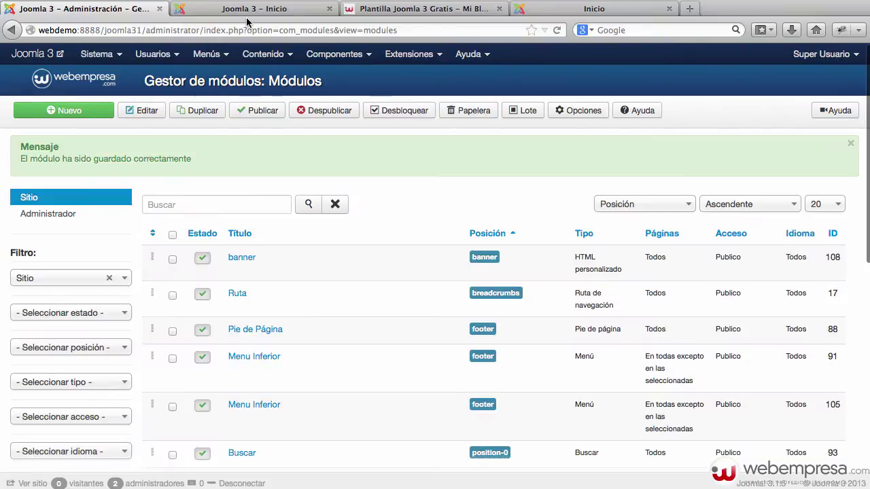
click(258, 9)
key(super+r)
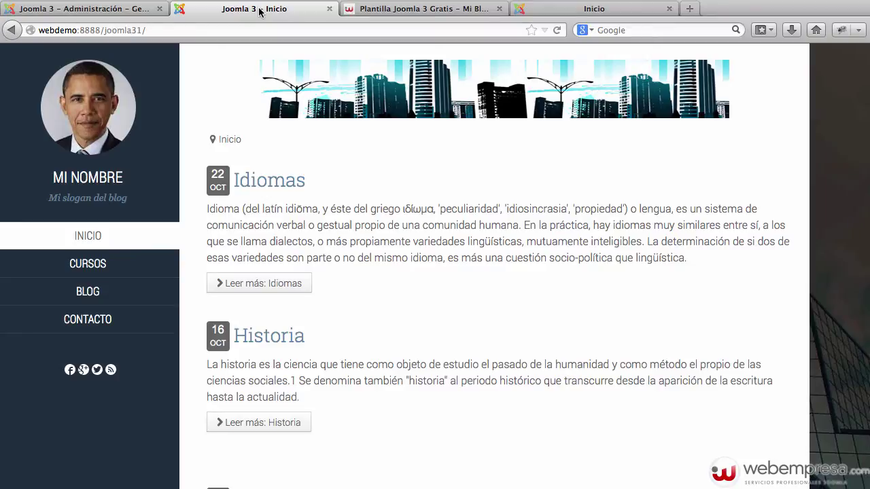
scroll(400, 258, down, 5)
scroll(401, 258, up, 5)
Compare the positions guide with the site's footer copyright line, then return to Module Manager.
click(417, 11)
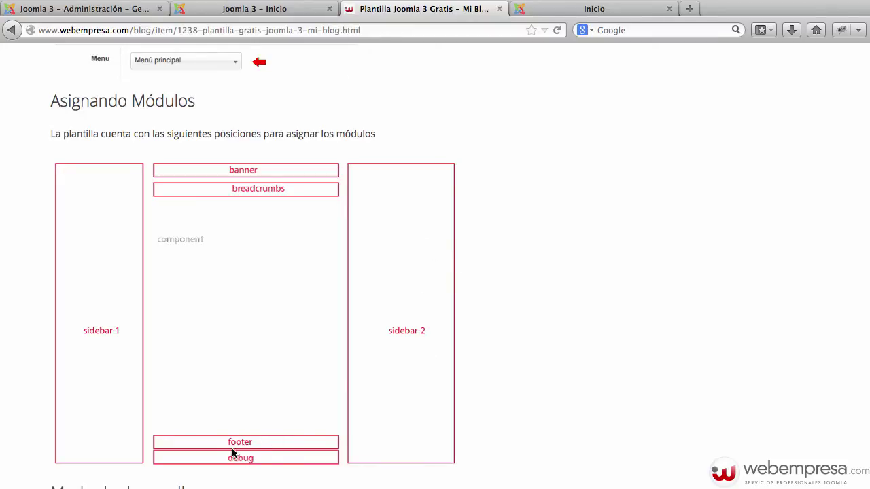
click(280, 13)
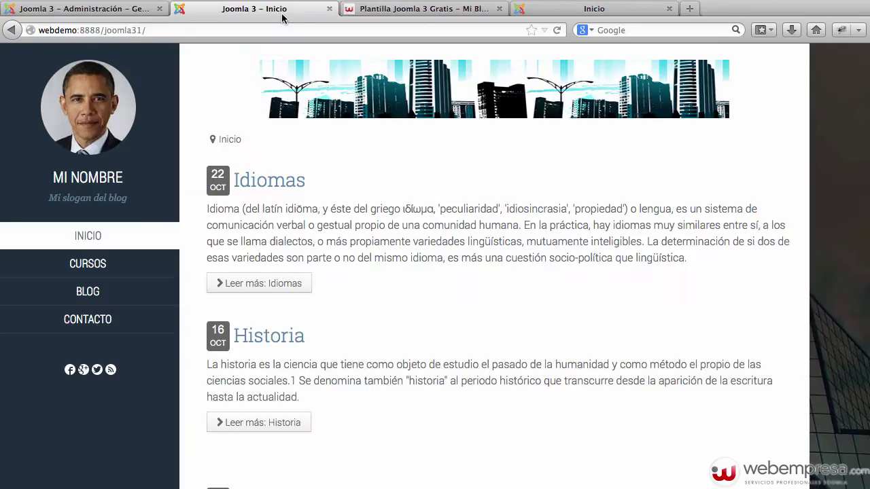
scroll(410, 275, down, 5)
scroll(410, 274, down, 3)
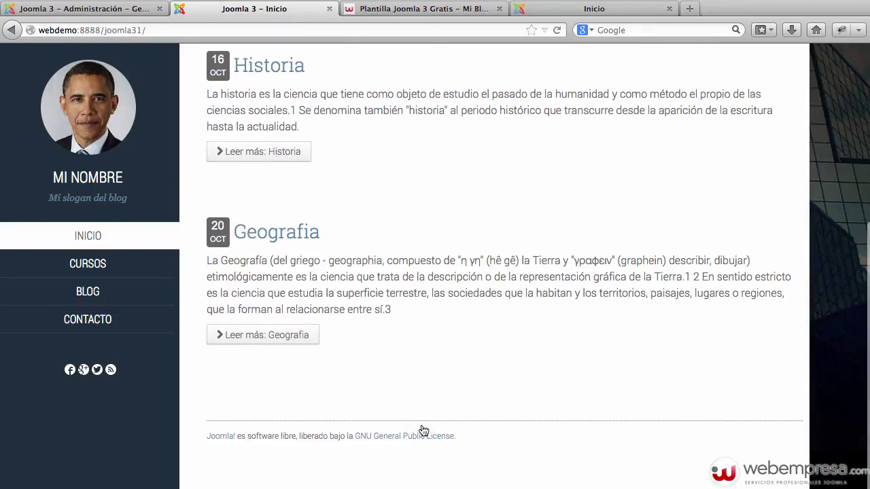
drag(457, 437, 208, 440)
click(202, 442)
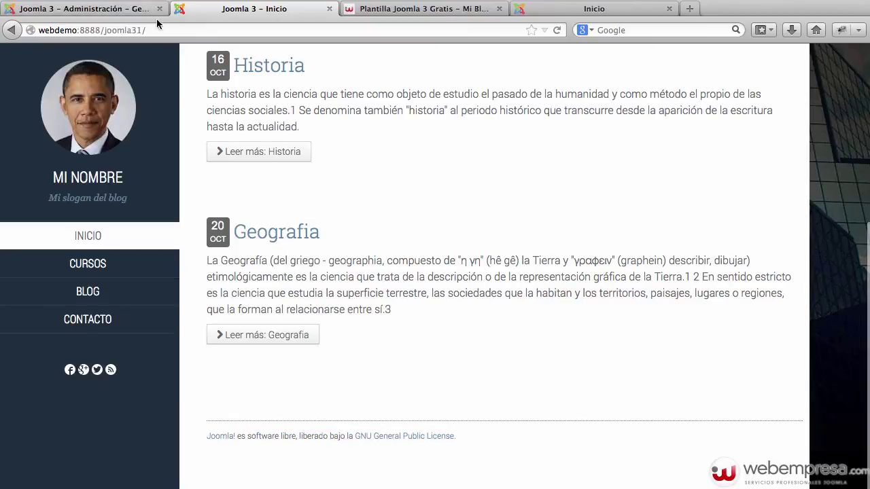
click(109, 10)
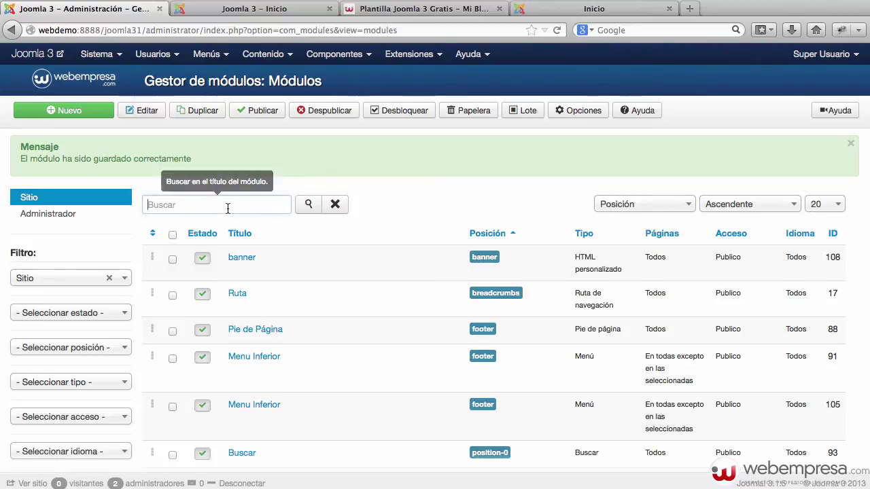
Search modules for 'pie' and review the Pie de Página module's option tabs.
scroll(467, 207, down, 4)
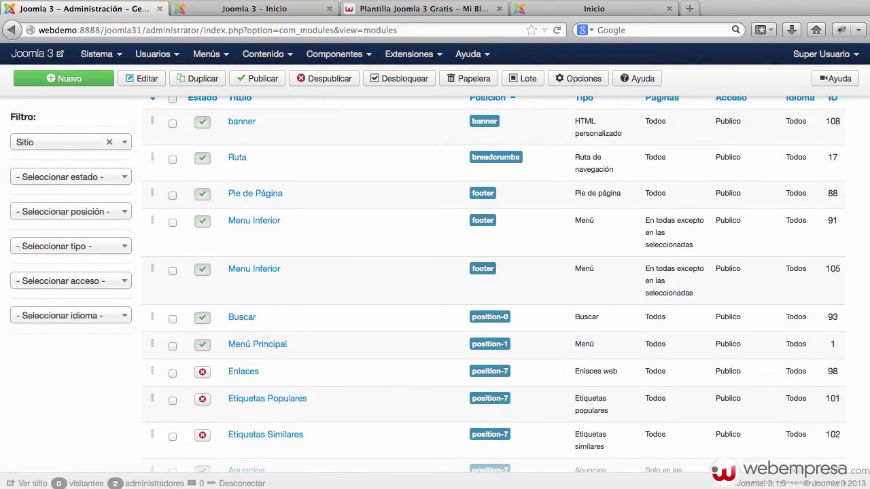
key(Return)
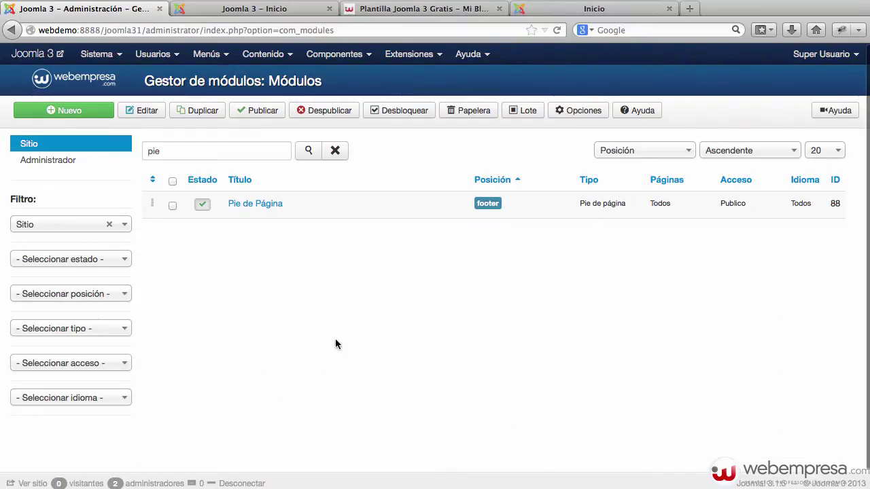
click(265, 204)
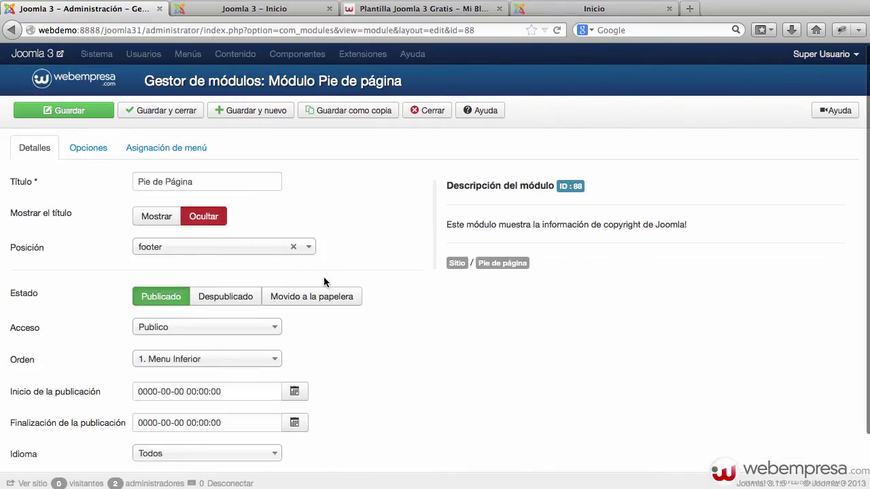
scroll(378, 269, down, 1)
scroll(376, 271, up, 1)
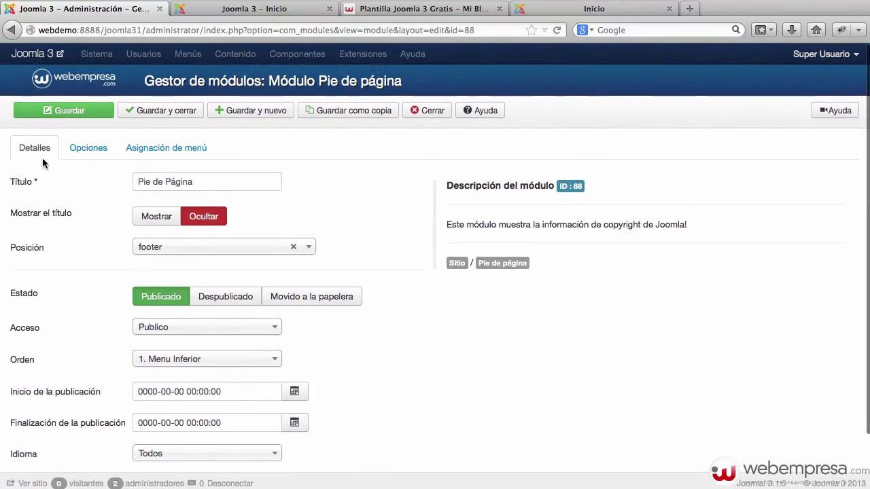
click(96, 152)
click(162, 150)
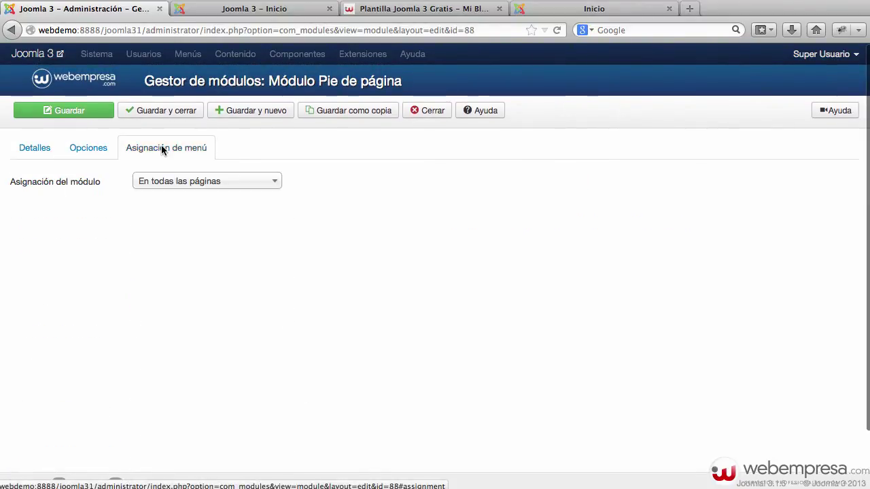
click(19, 151)
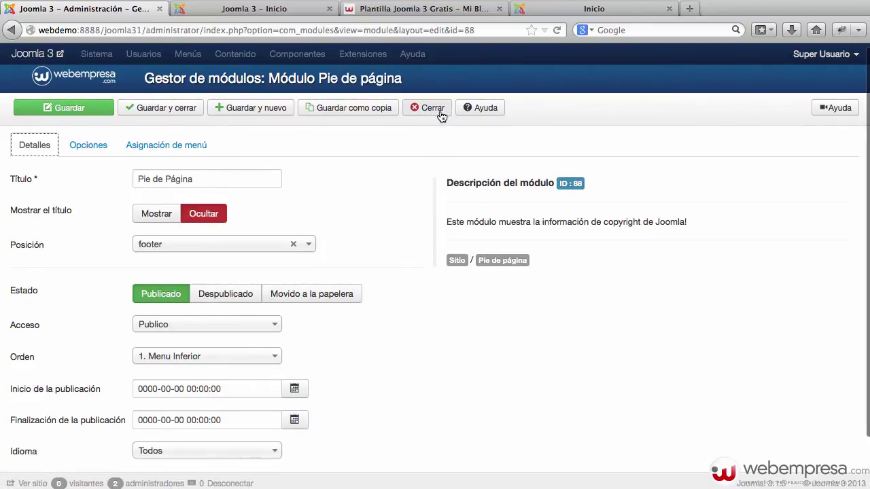
Confirm its footer position, close it unchanged, and bring up the template's module positions guide.
click(266, 243)
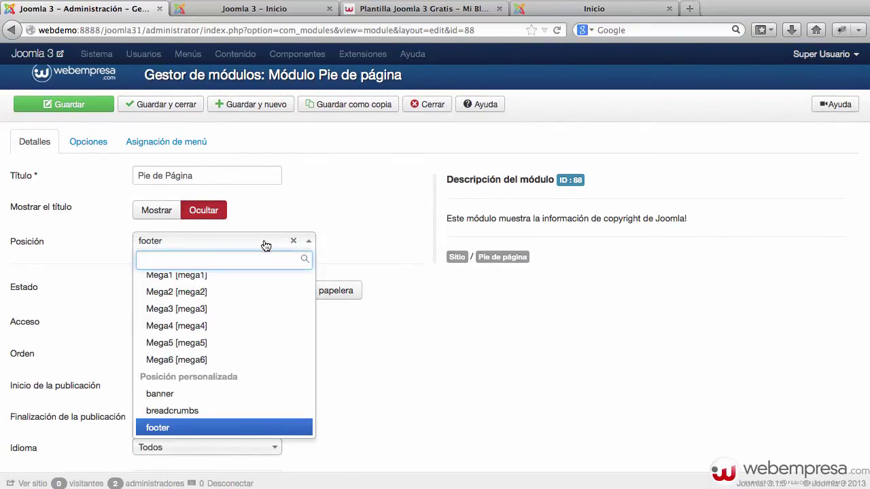
click(365, 232)
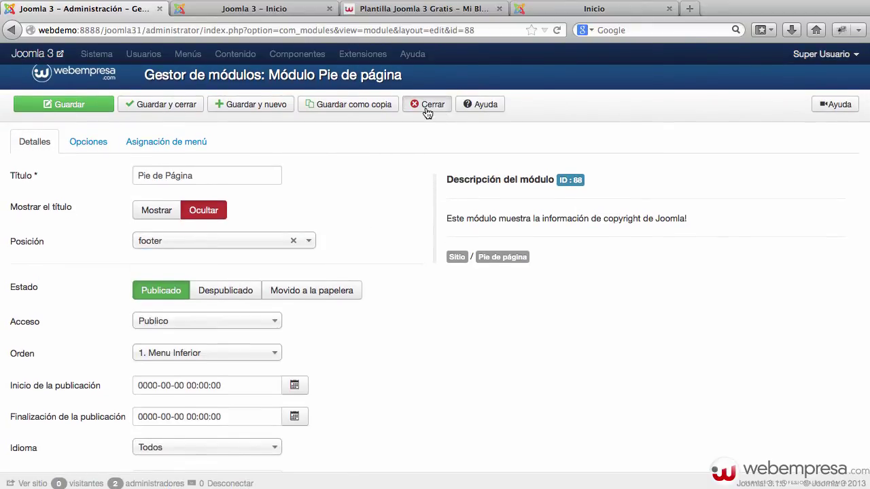
click(428, 104)
click(276, 12)
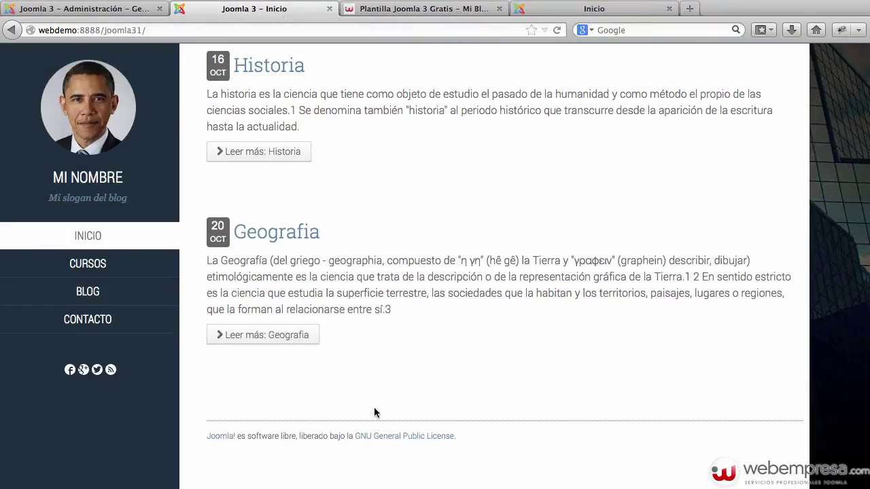
scroll(356, 315, up, 8)
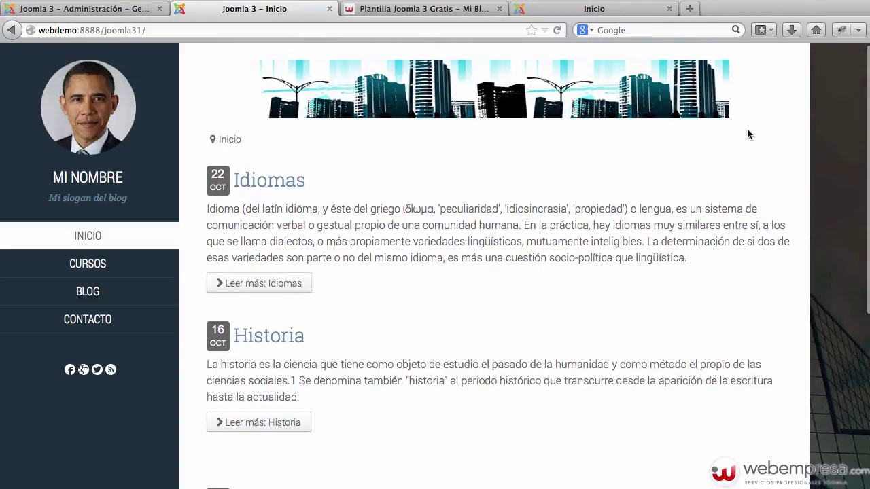
click(419, 10)
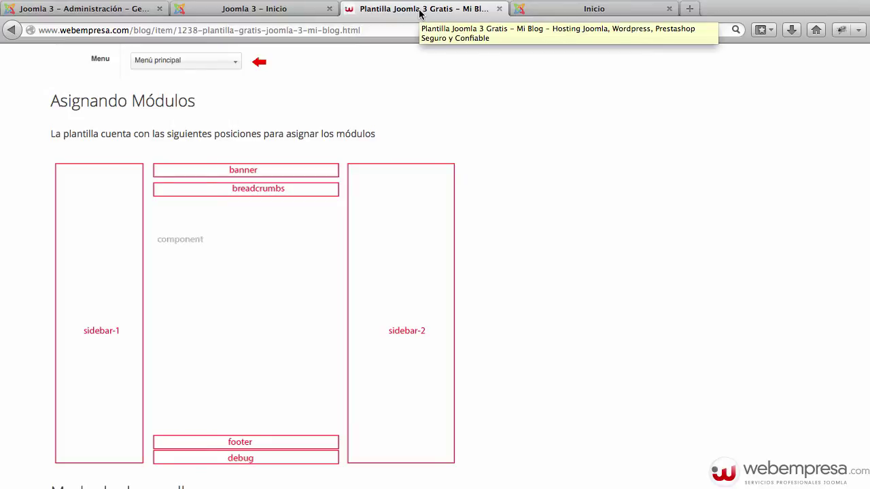
Glance at the Mi Blog demo, then clear the 'pie' module search.
click(578, 10)
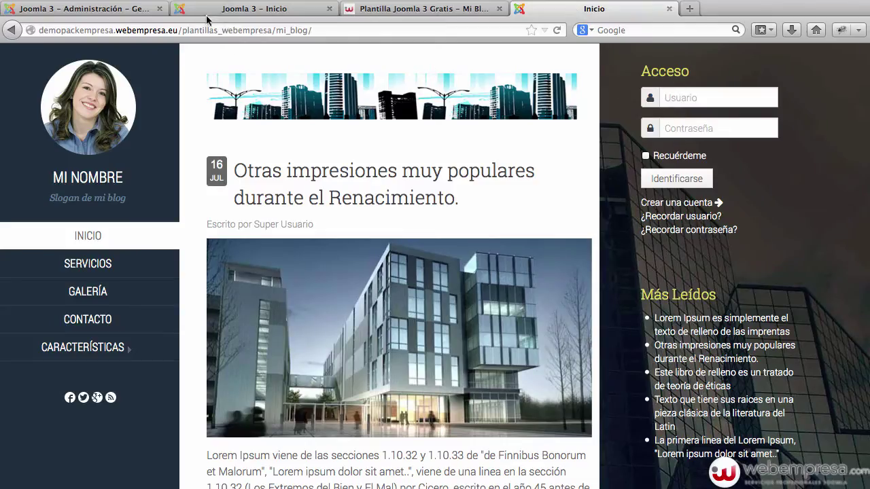
click(149, 9)
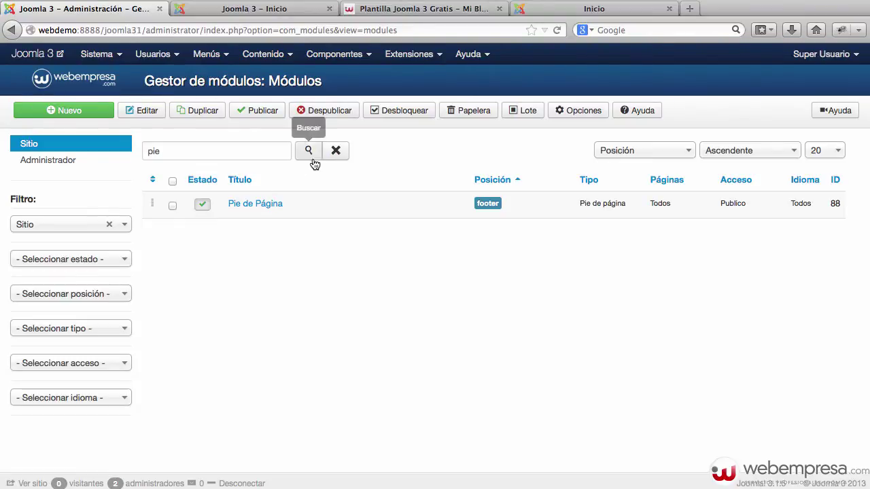
click(340, 150)
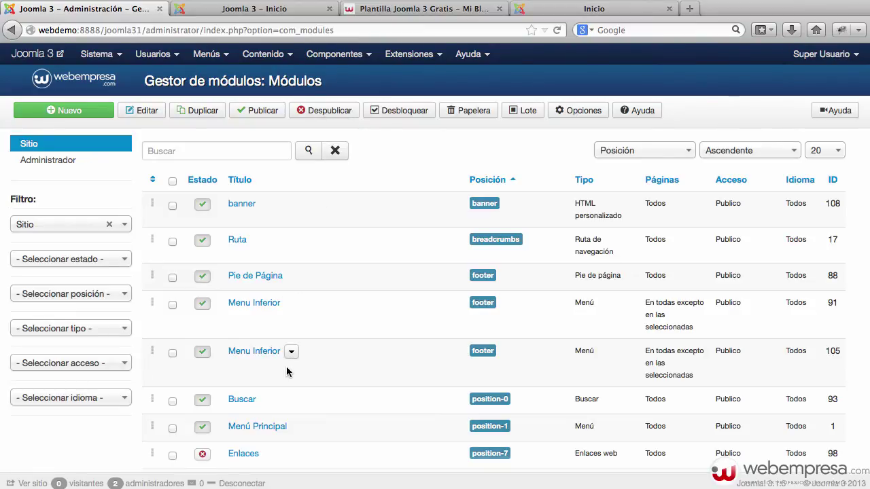
Filter the site module list to Publicado (published) modules only.
scroll(286, 371, down, 4)
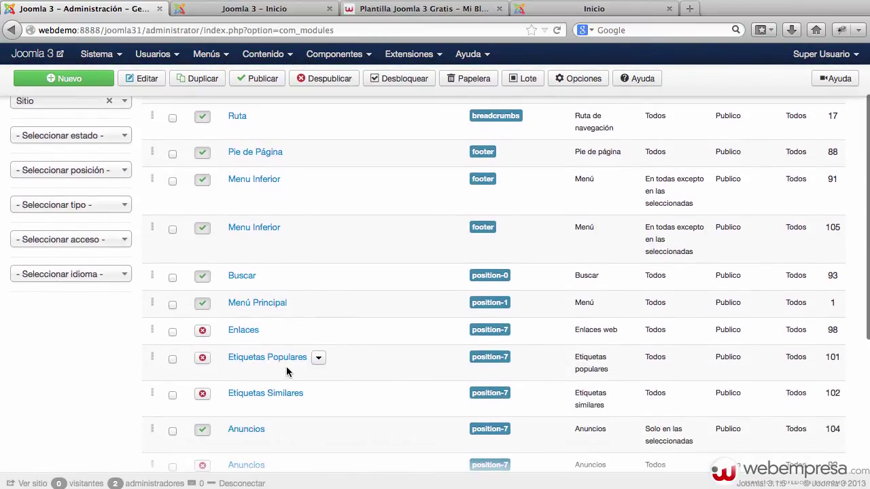
scroll(287, 371, down, 5)
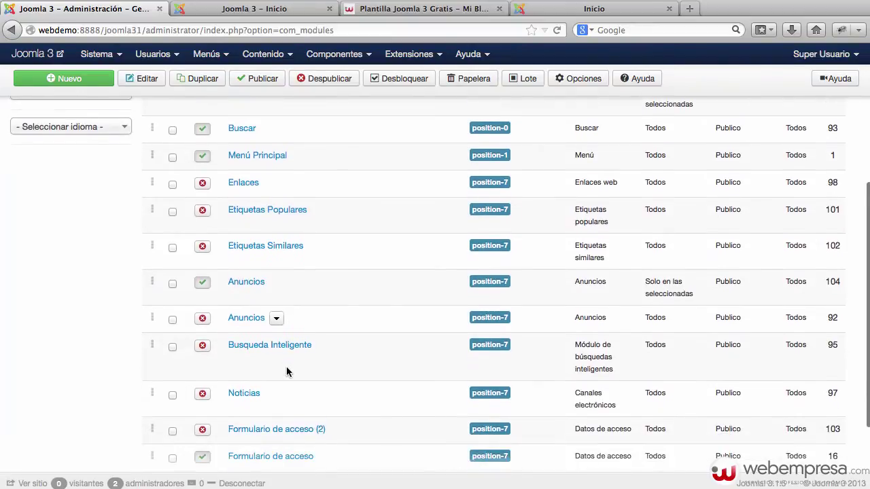
scroll(286, 371, down, 2)
scroll(287, 367, up, 8)
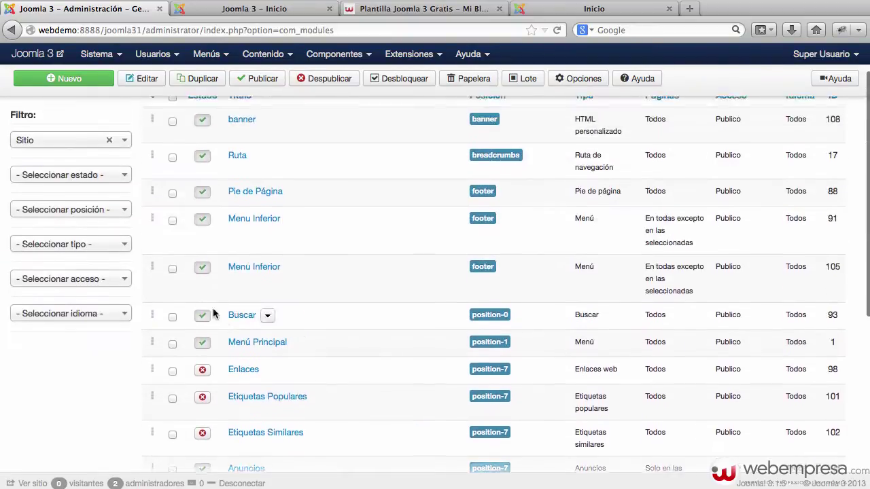
scroll(212, 313, up, 2)
click(97, 233)
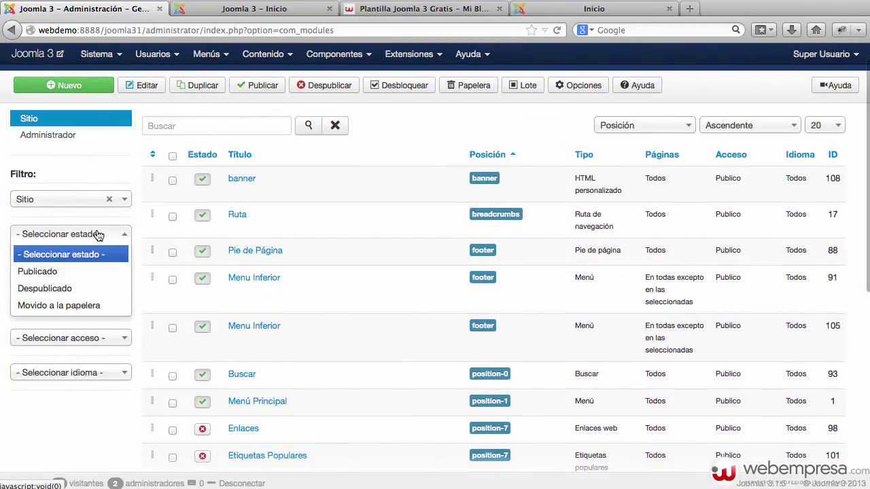
click(70, 271)
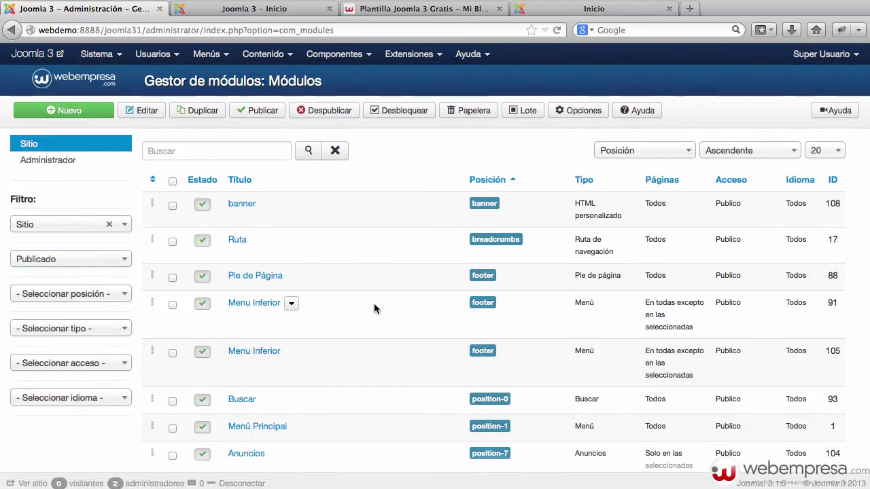
scroll(374, 307, down, 3)
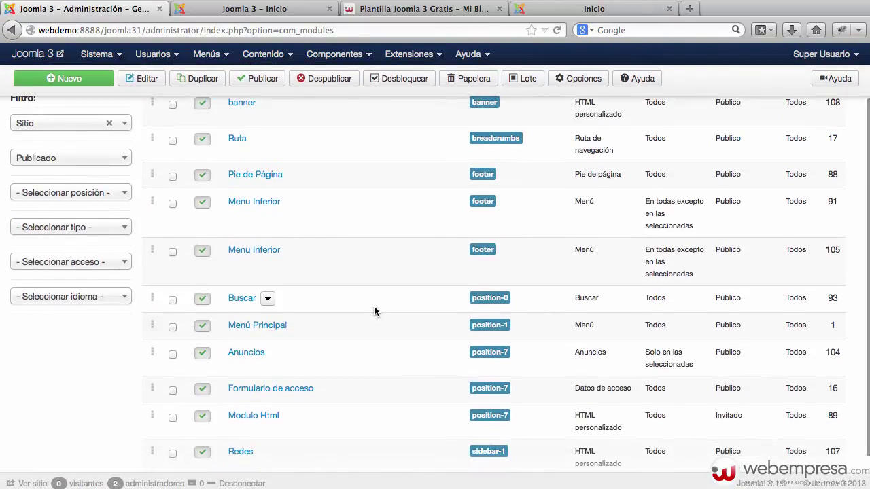
scroll(374, 311, down, 2)
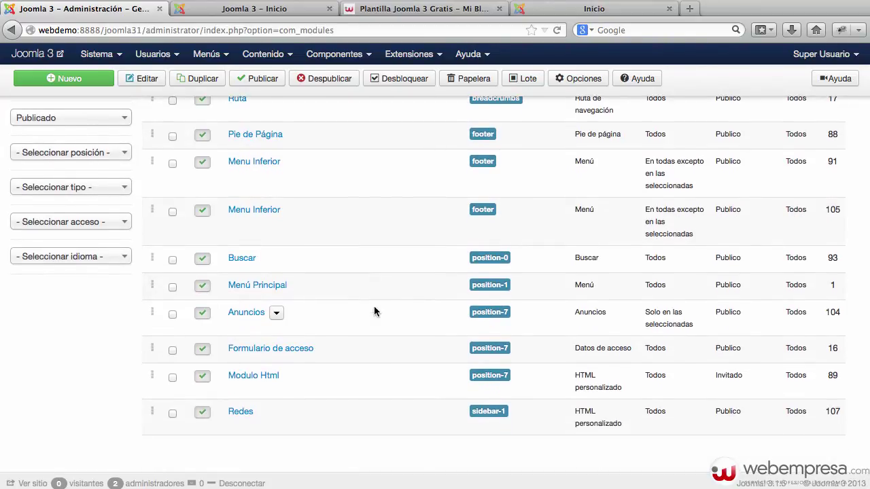
Give the Formulario de acceso module a Sidebar 2 position and save it.
click(267, 353)
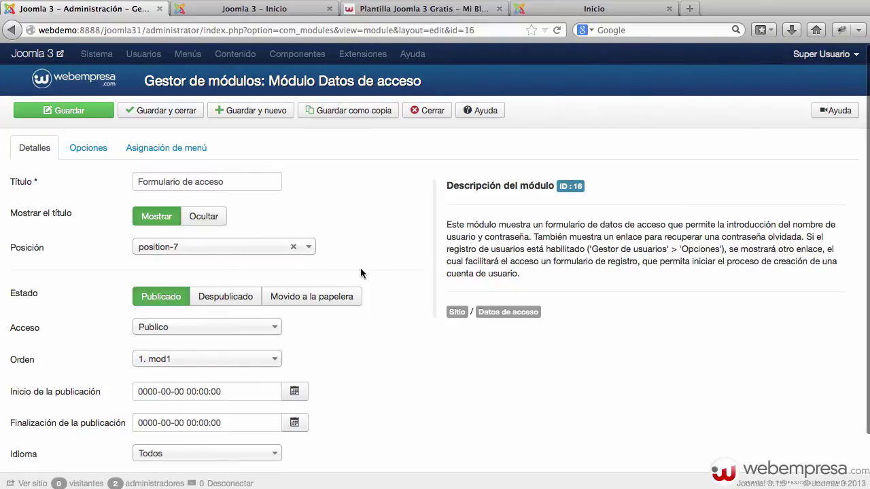
click(197, 250)
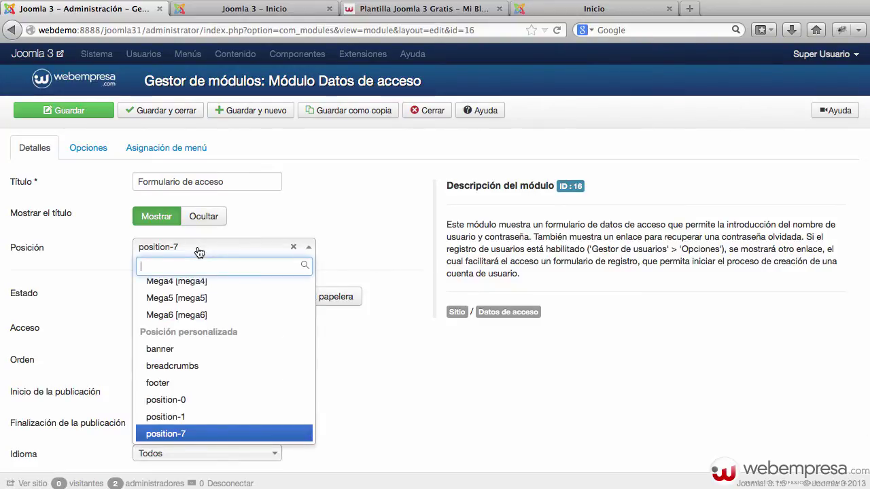
text(side)
key(Down)
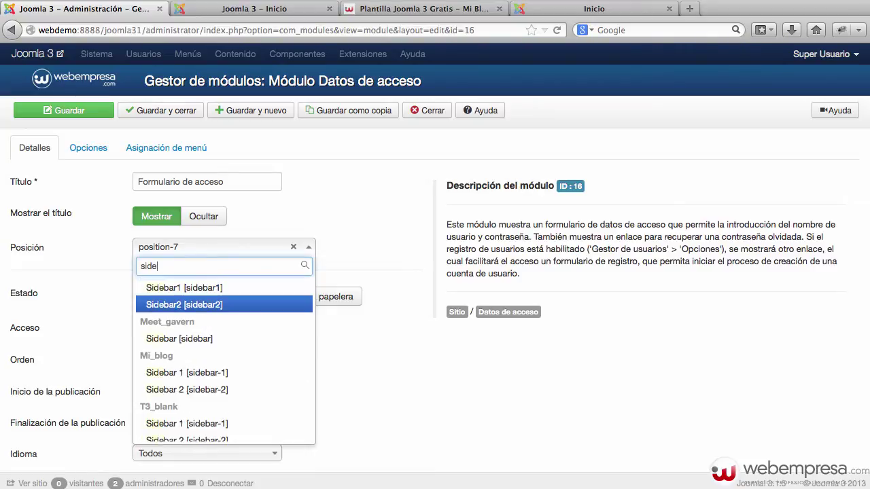
key(Return)
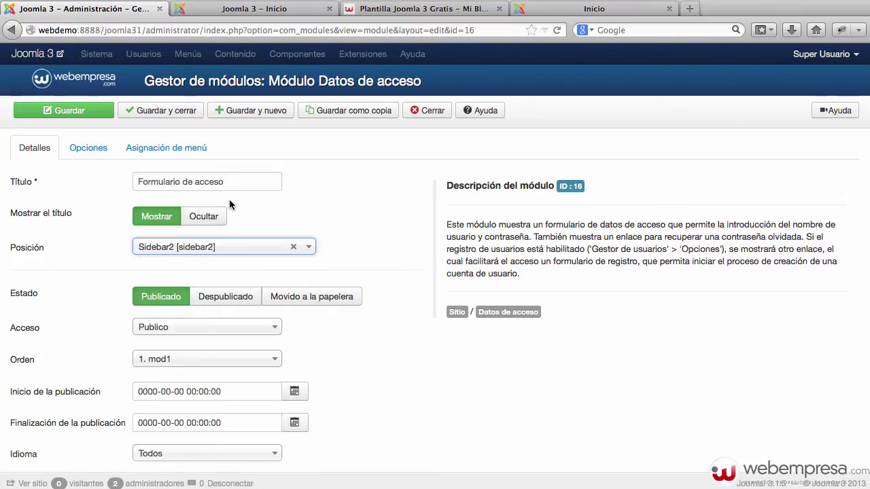
click(72, 113)
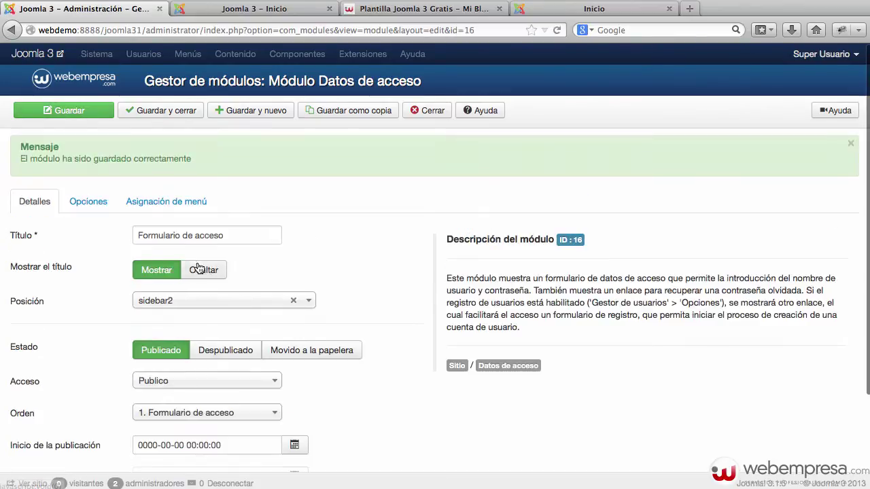
Set its position to Mi_blog Sidebar 2, retitle it 'Acceso', and save and close.
click(204, 301)
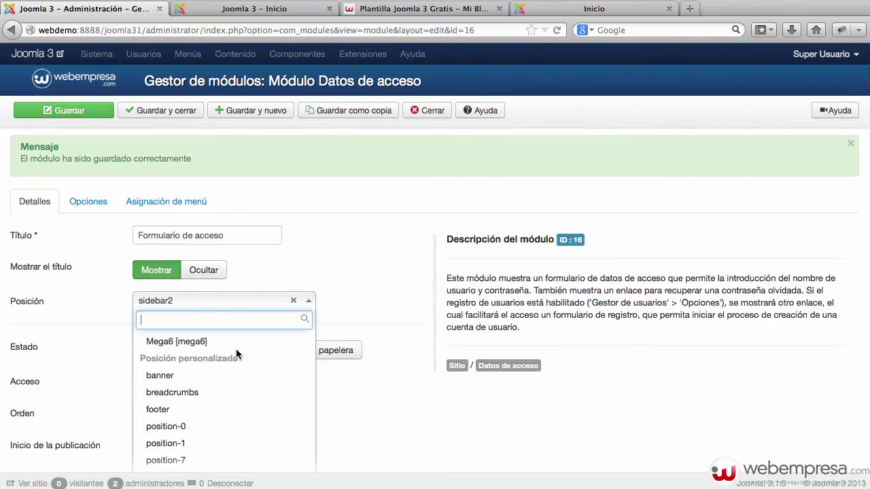
text(sideb)
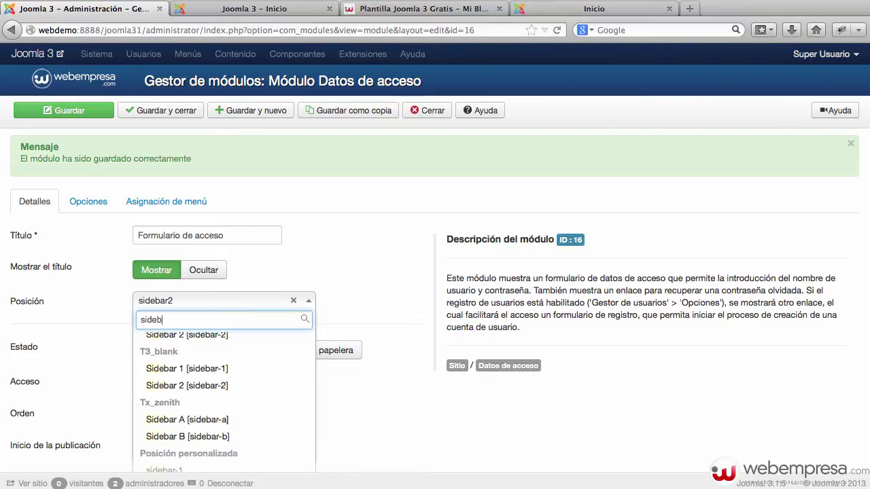
text(ar)
scroll(214, 406, down, 3)
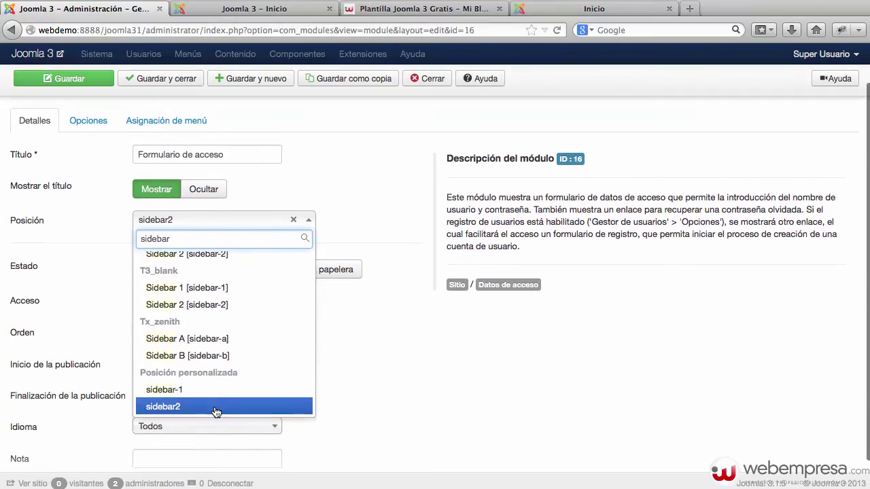
scroll(248, 344, up, 3)
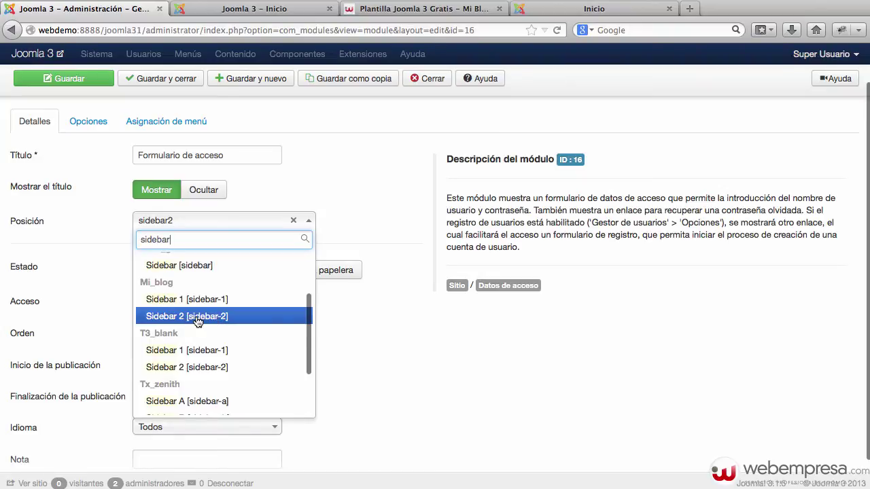
scroll(206, 314, up, 1)
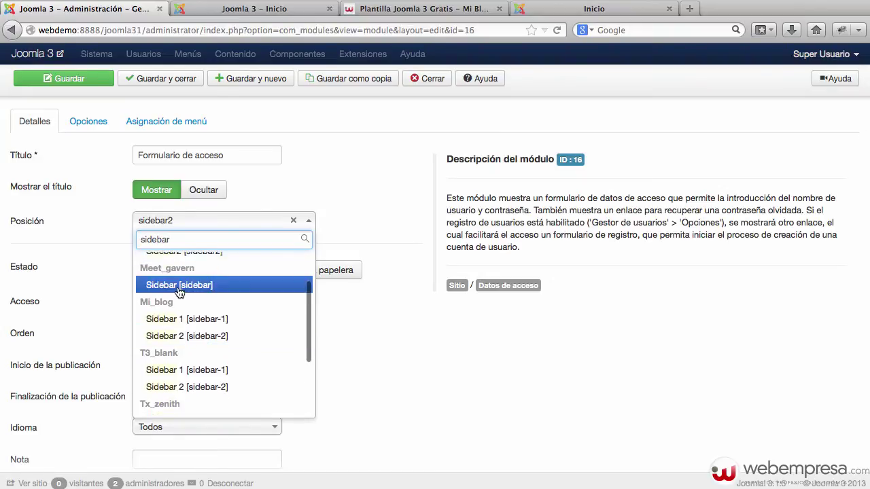
click(189, 337)
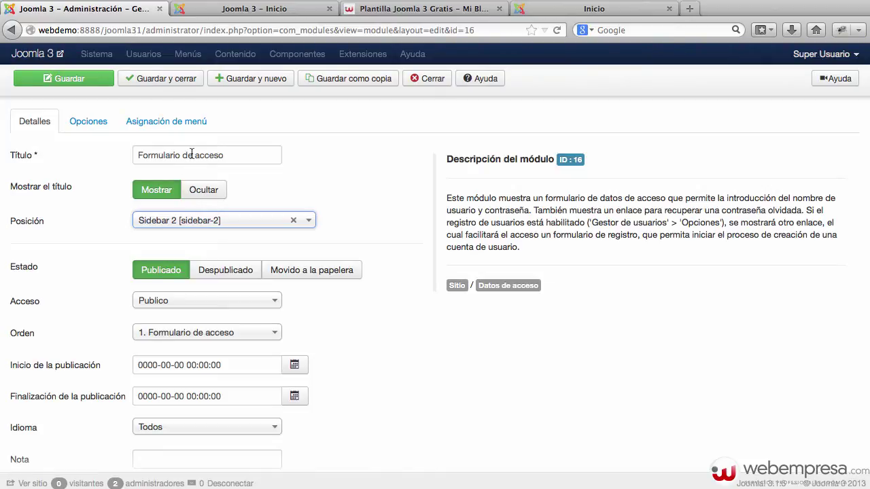
triple_click(214, 155)
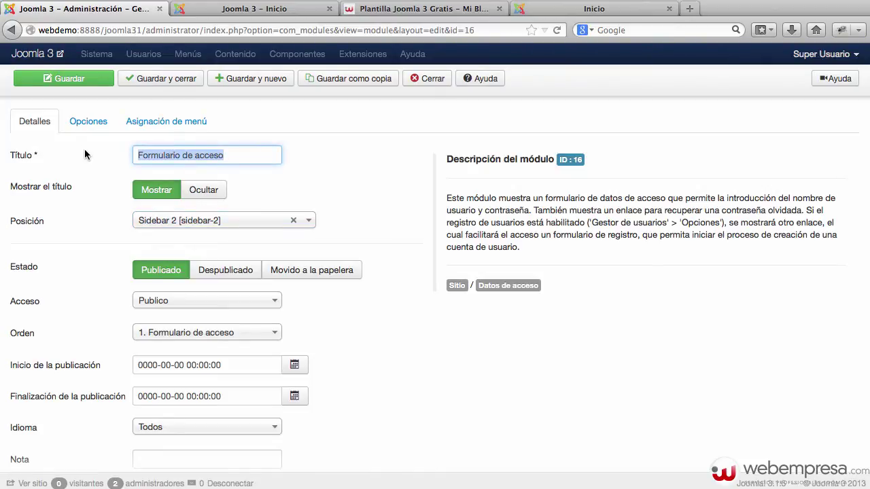
text(Acc)
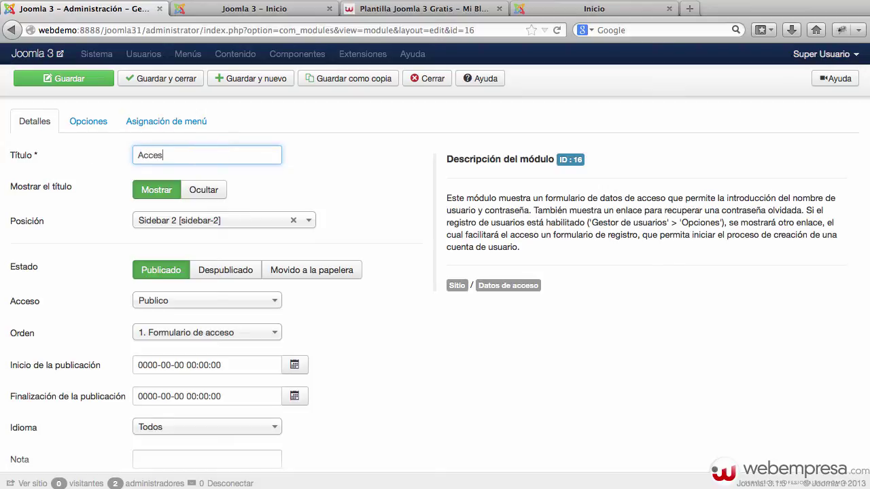
click(165, 83)
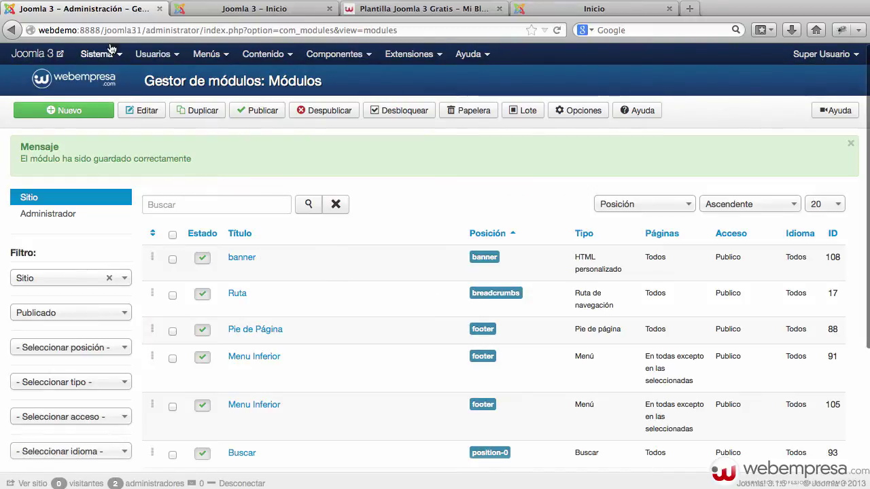
Preview the Acceso login box on the public site, then scroll the admin module list.
click(46, 54)
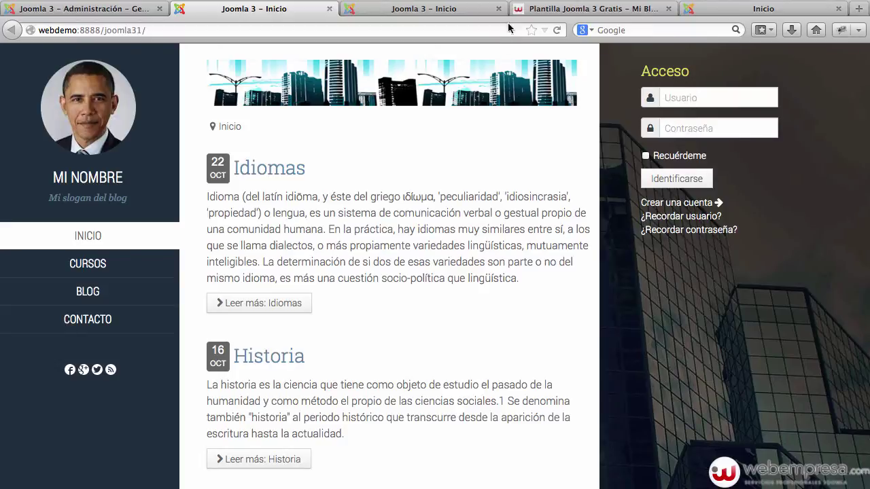
click(80, 10)
scroll(238, 197, down, 3)
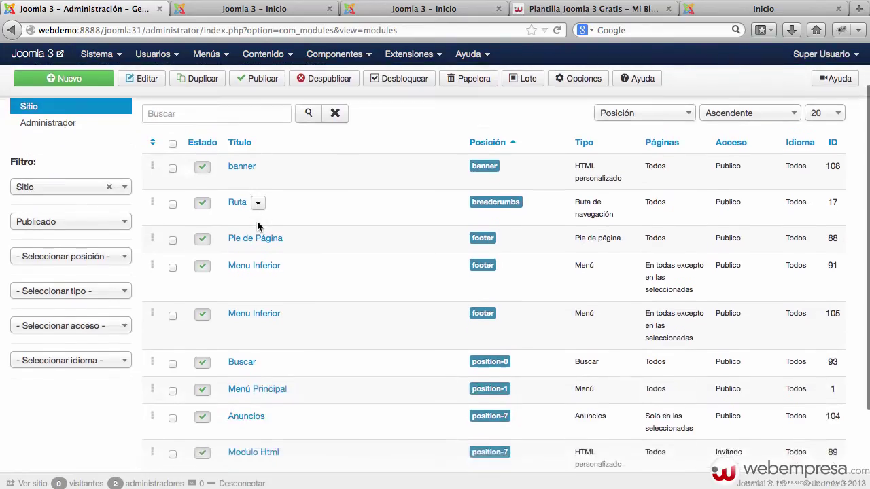
scroll(257, 227, down, 2)
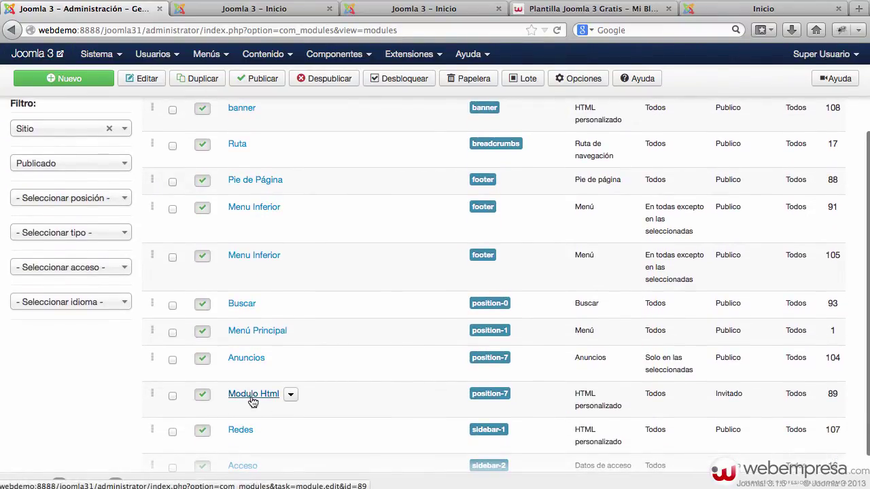
Move Modulo Html to Sidebar 2 [sidebar-2], save and close, and reload the front page.
click(253, 395)
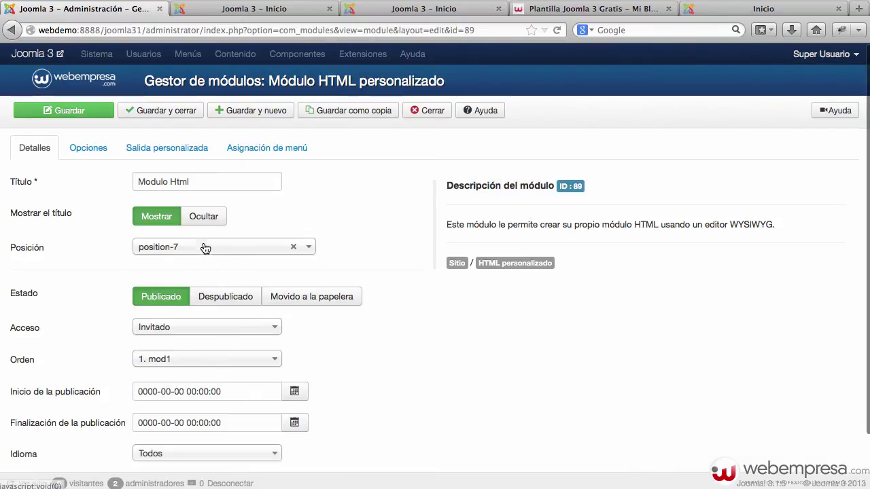
click(204, 247)
text(side)
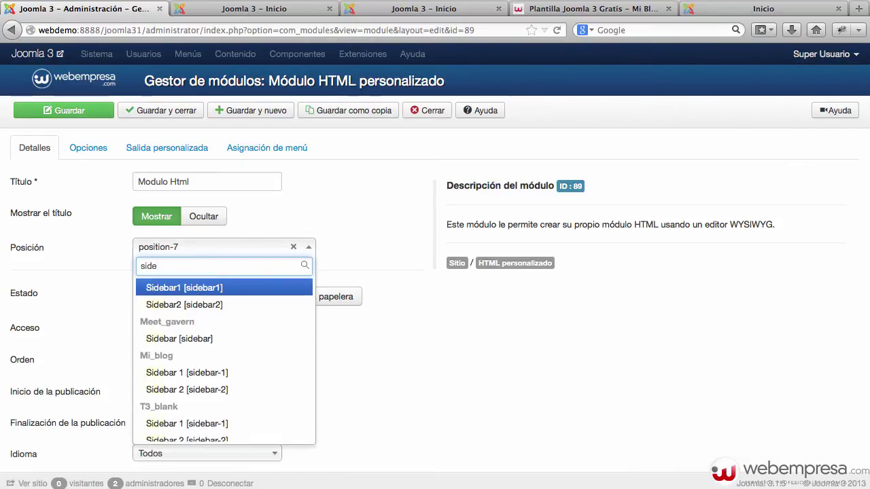
key(Down)
key(Down)
key(Down)
key(Down)
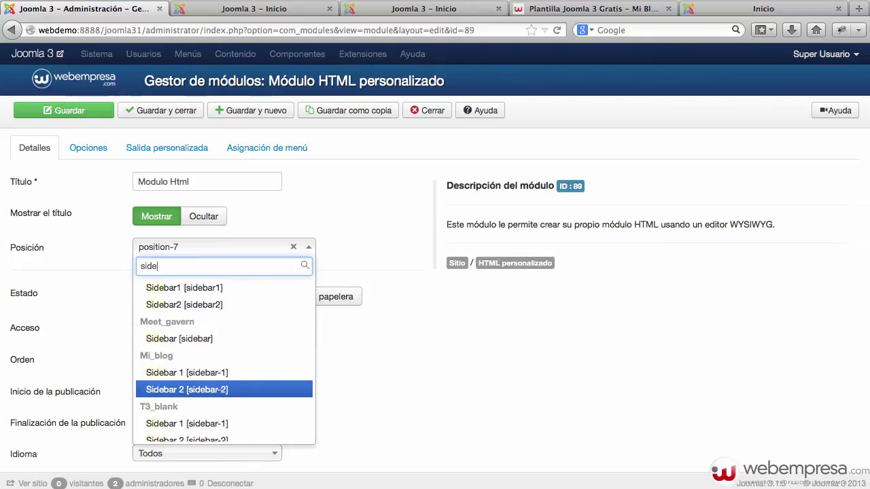
key(Return)
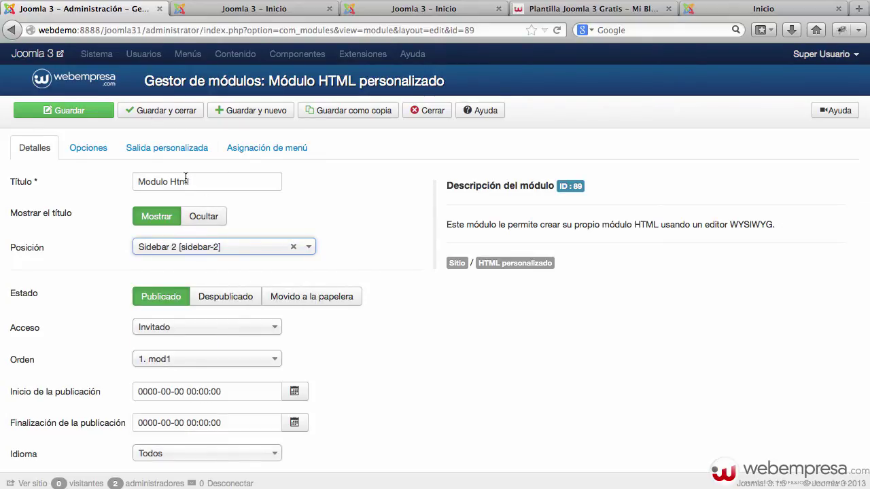
click(142, 110)
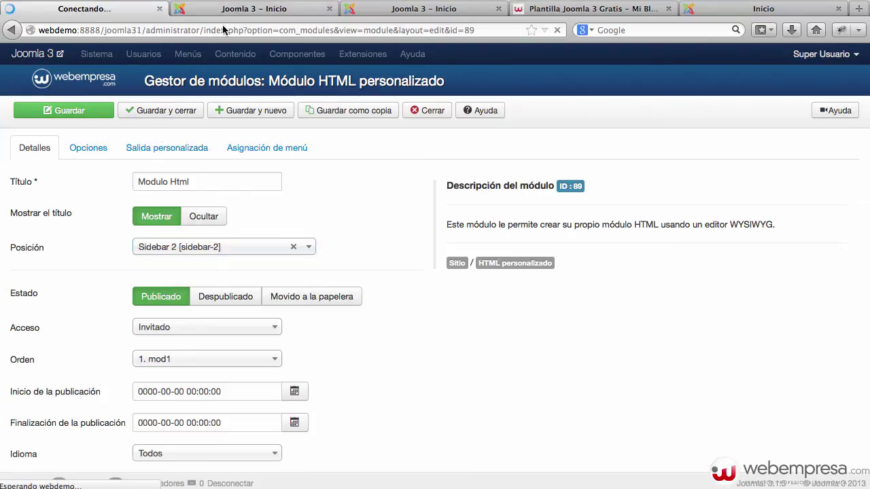
click(238, 6)
key(super+r)
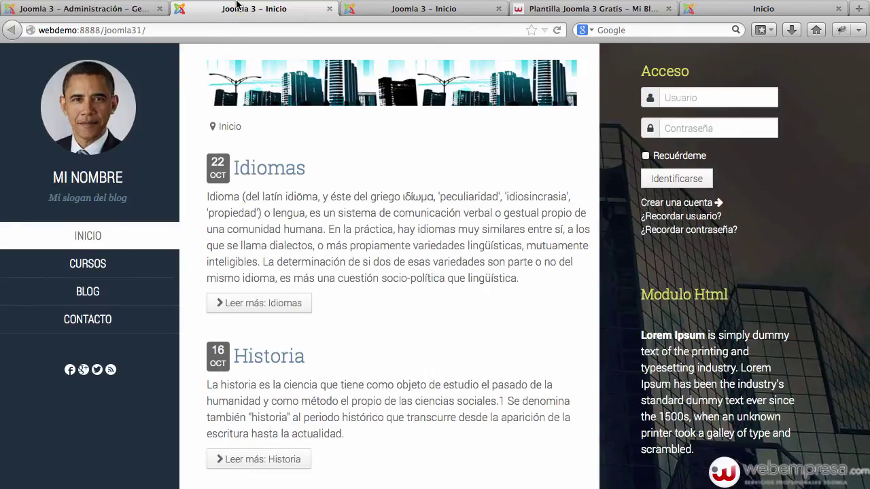
Verify Acceso and Modulo Html in the sidebar on the home and Cursos pages, then return to admin.
scroll(458, 268, down, 3)
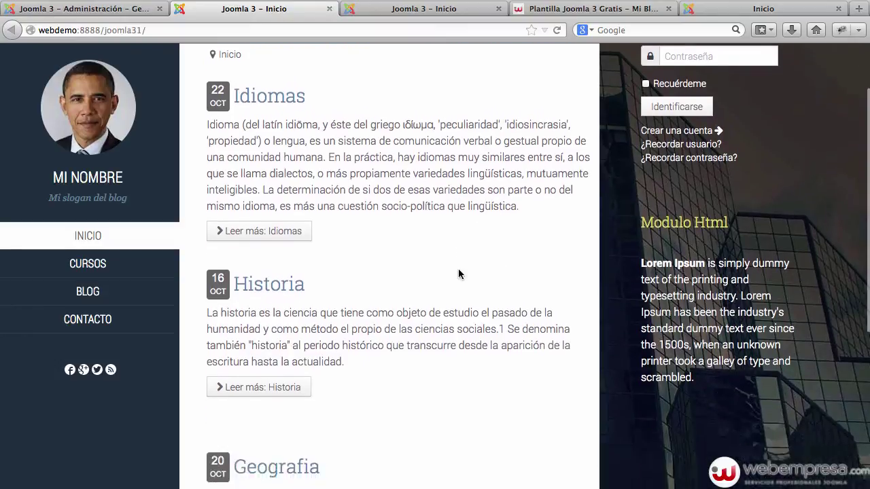
scroll(458, 268, up, 3)
click(144, 271)
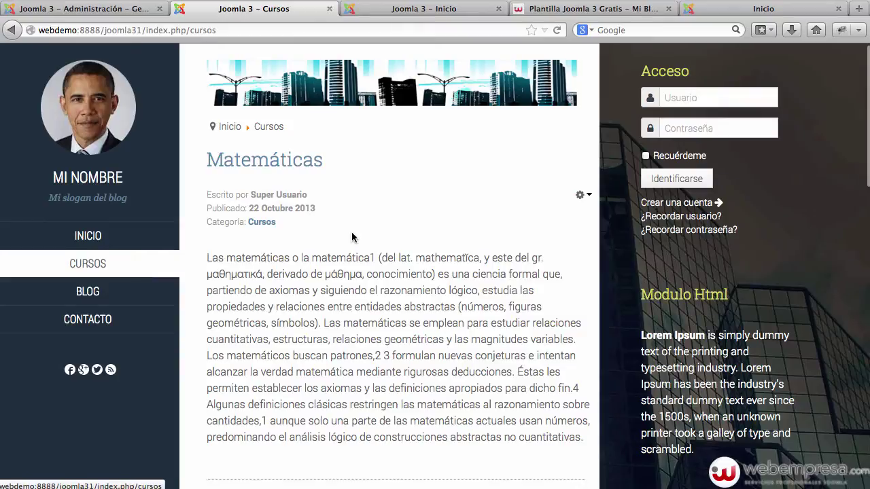
scroll(354, 236, down, 3)
scroll(355, 236, up, 3)
scroll(354, 235, down, 5)
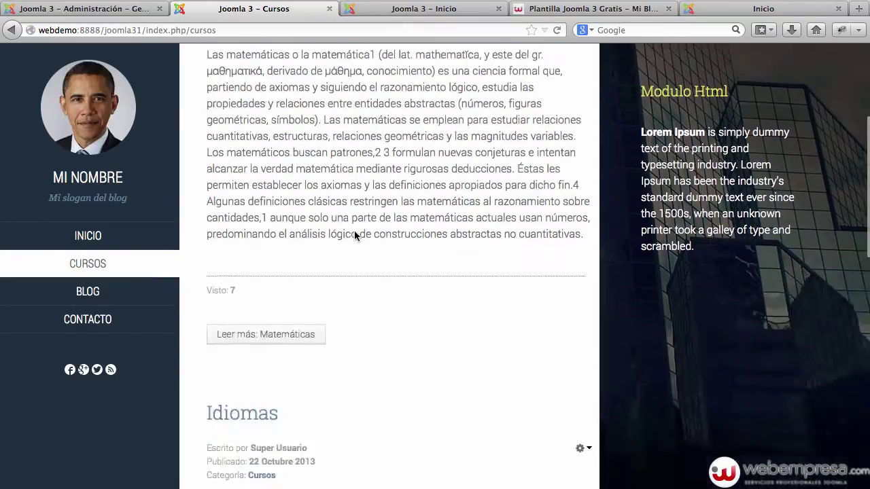
scroll(355, 231, up, 5)
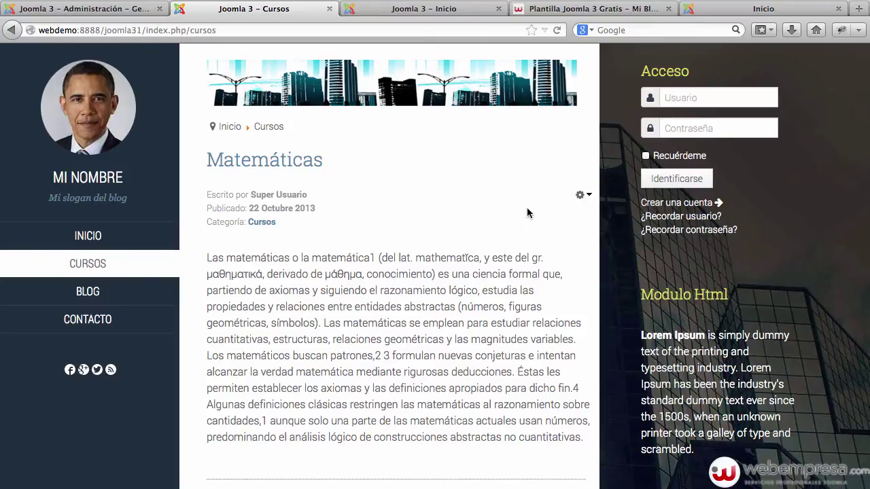
click(76, 4)
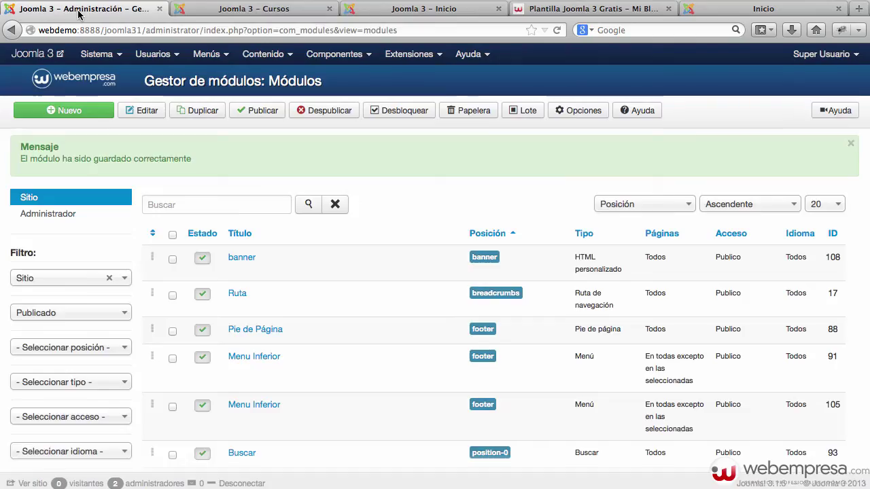
Open the Geografia article, enlarge the editor to read its text, and close without saving.
click(271, 58)
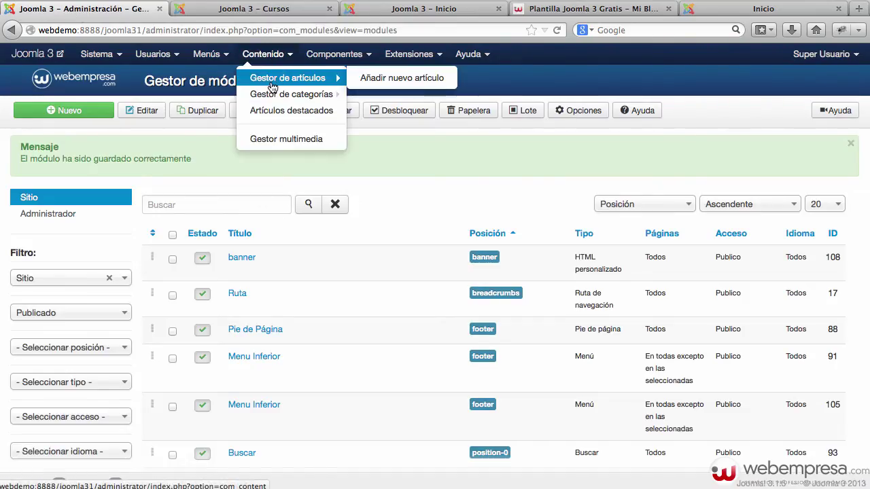
click(272, 78)
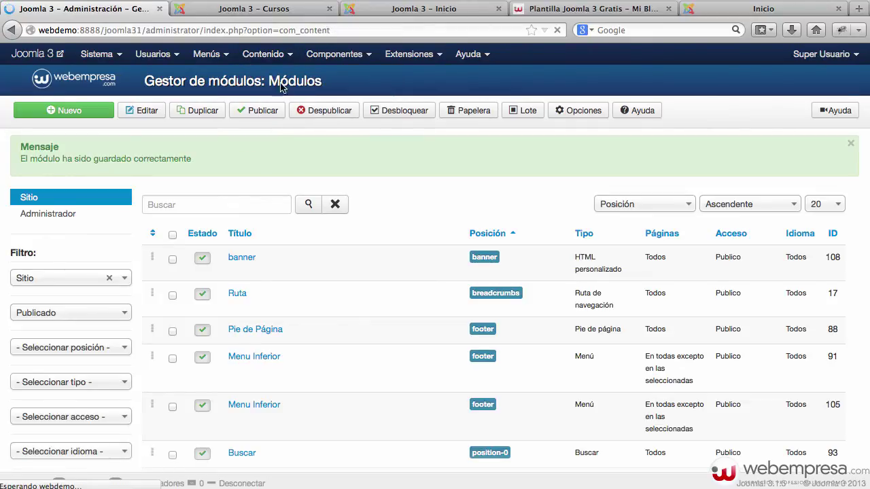
click(257, 206)
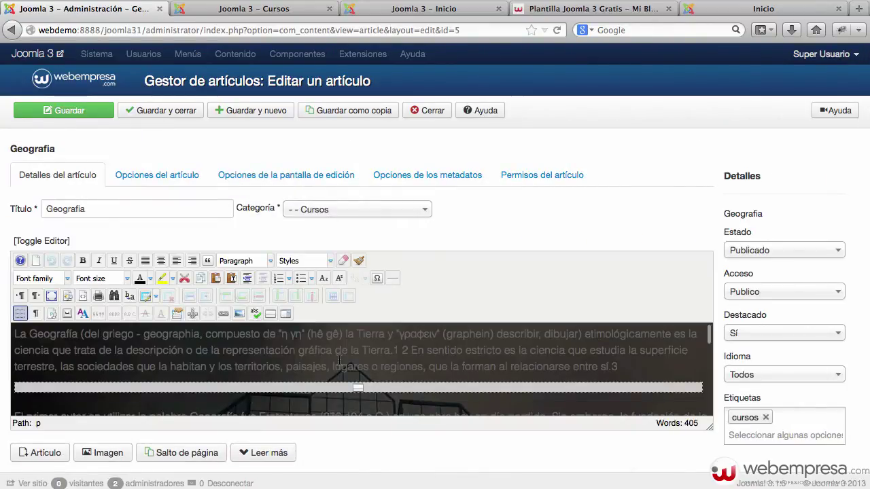
scroll(513, 283, down, 2)
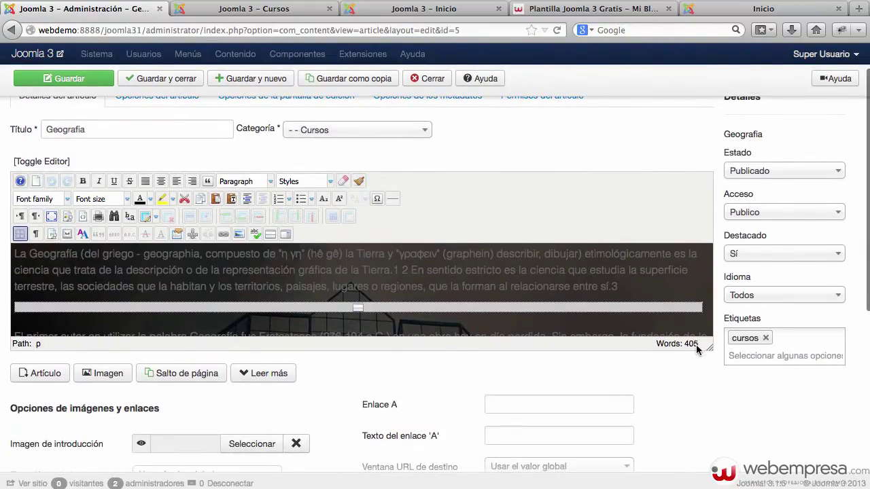
drag(709, 347, 726, 473)
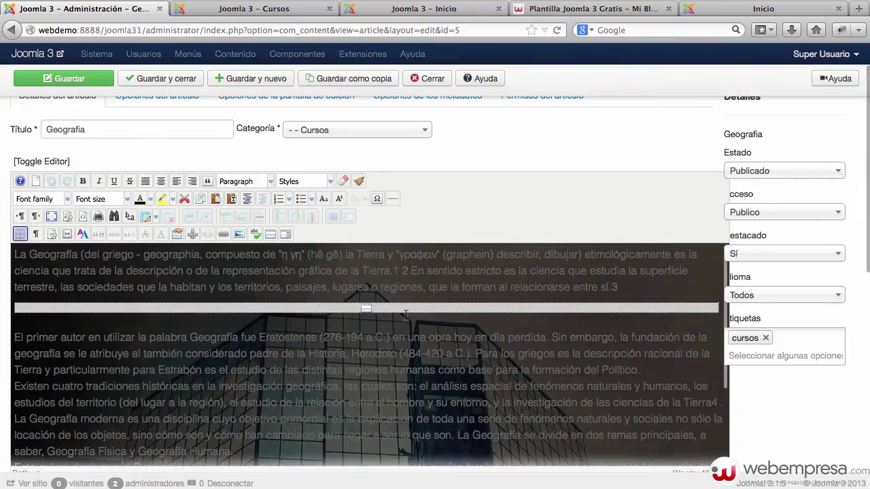
scroll(381, 320, down, 4)
scroll(340, 329, up, 4)
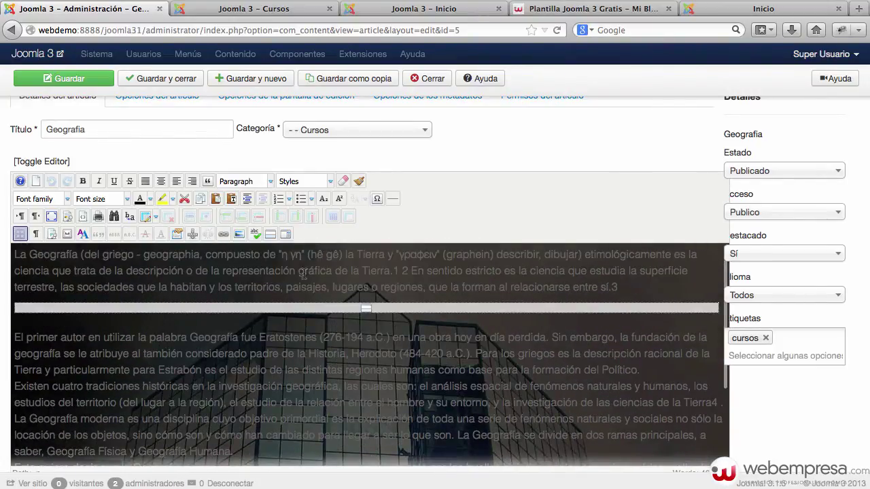
scroll(477, 163, up, 2)
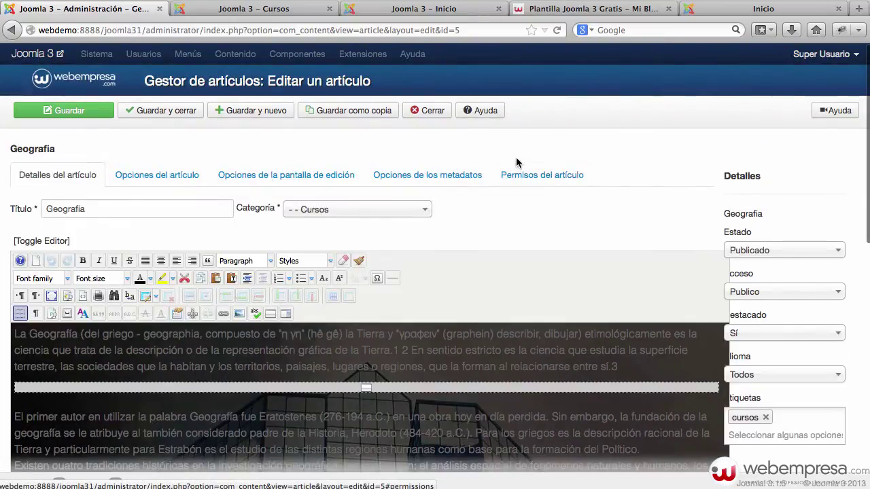
click(432, 110)
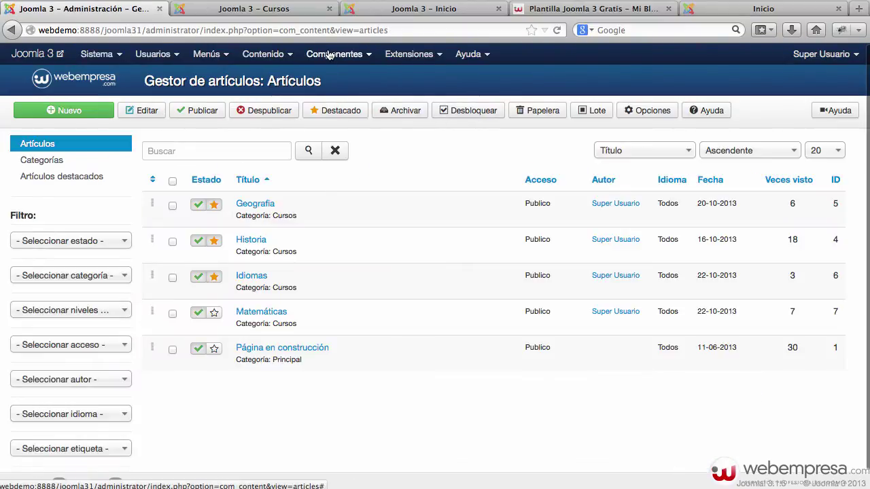
In JCE Editor Global Configuration, set Editor Styles to Custom CSS Files and save.
click(328, 54)
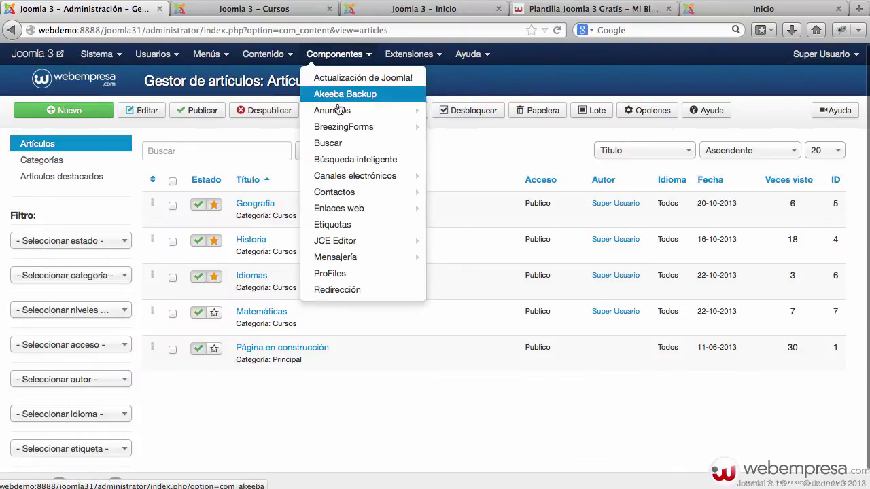
click(346, 241)
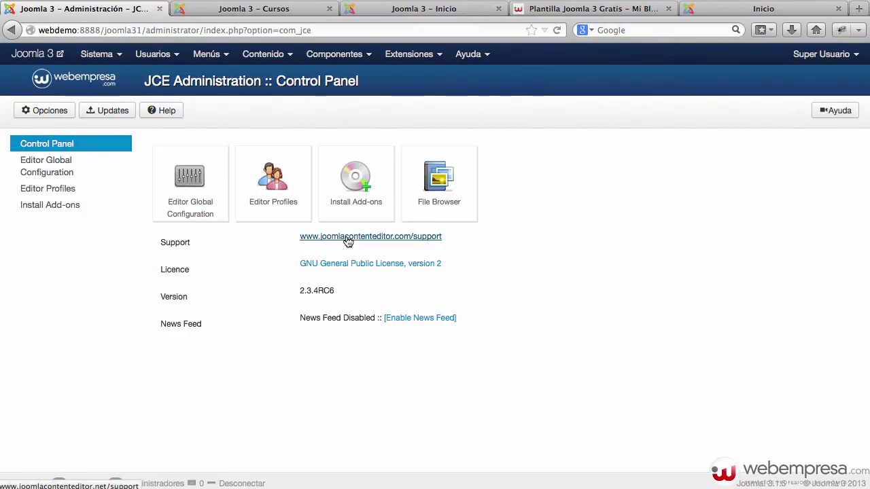
click(85, 171)
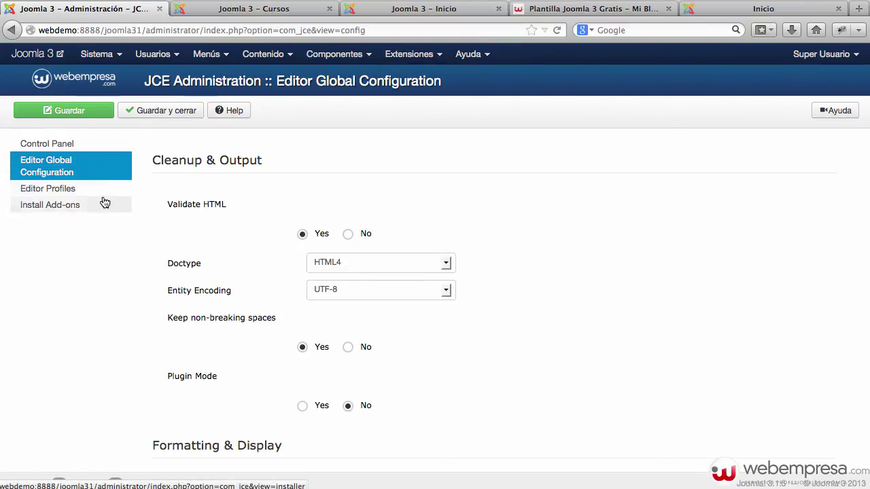
scroll(102, 197, down, 3)
scroll(103, 198, down, 2)
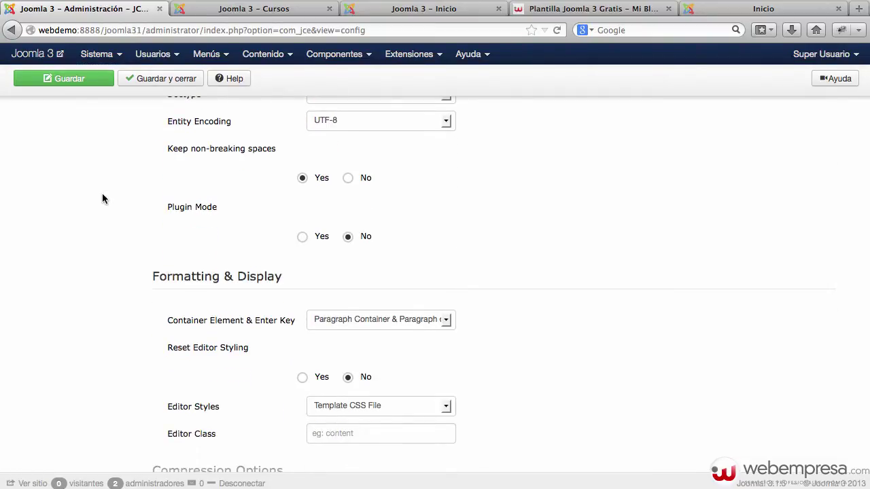
mouse_move(204, 413)
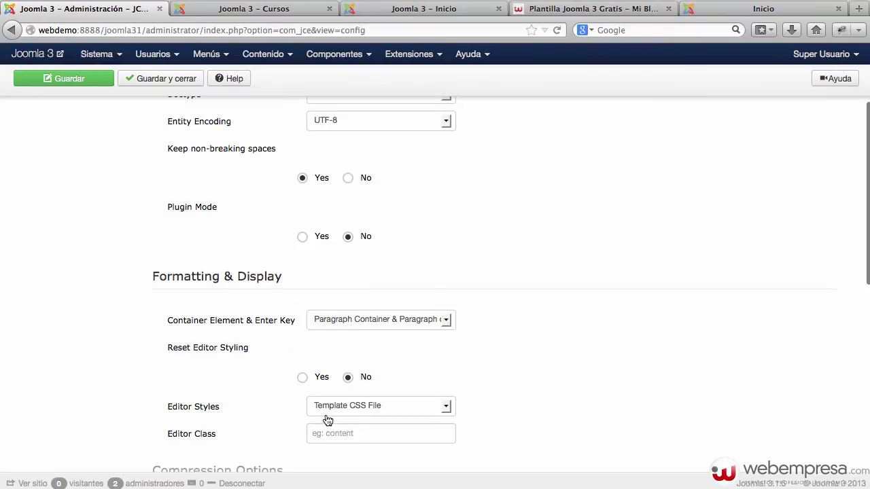
scroll(435, 406, down, 1)
click(427, 370)
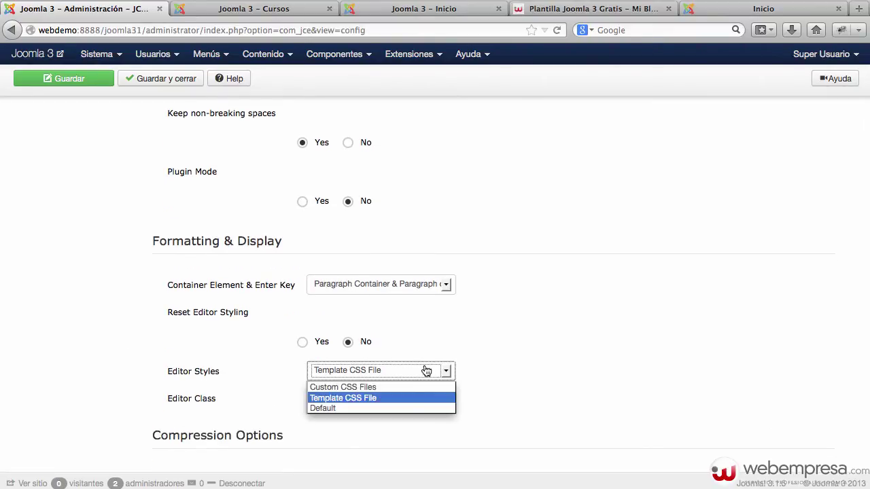
click(363, 388)
click(510, 364)
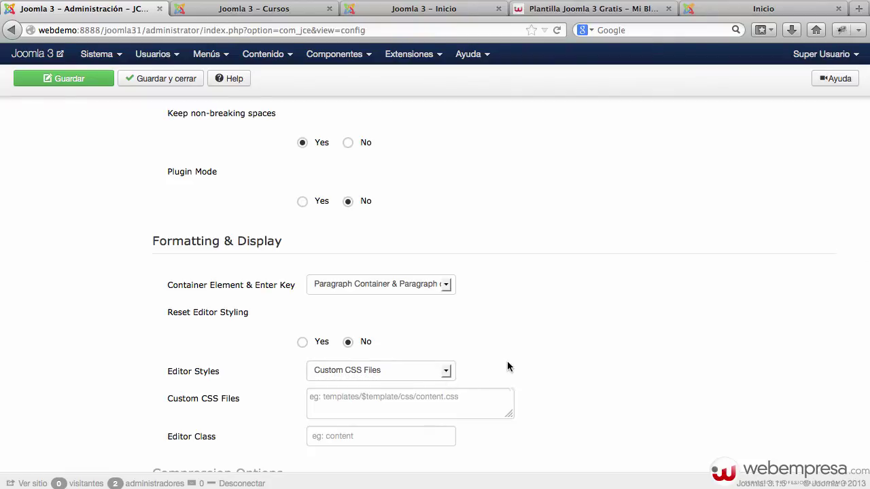
scroll(415, 357, up, 1)
click(54, 78)
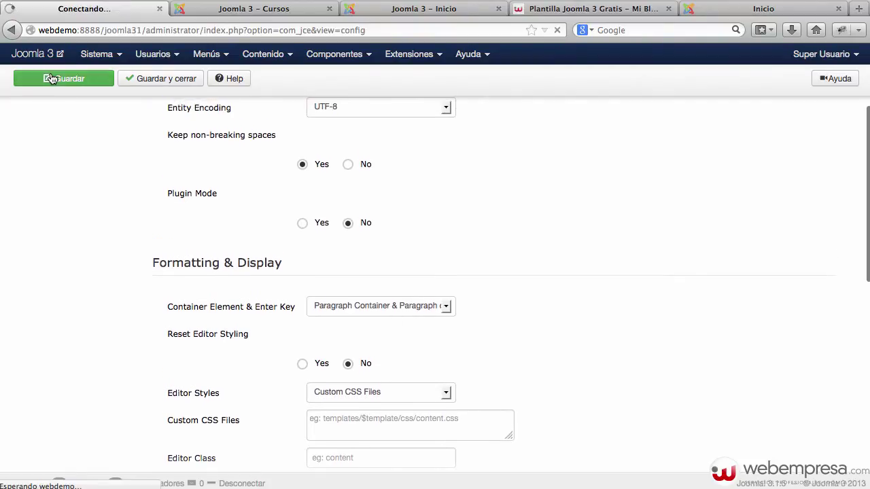
Glance at the front-end Cursos page, then open Contenido > Gestor de artículos.
click(231, 9)
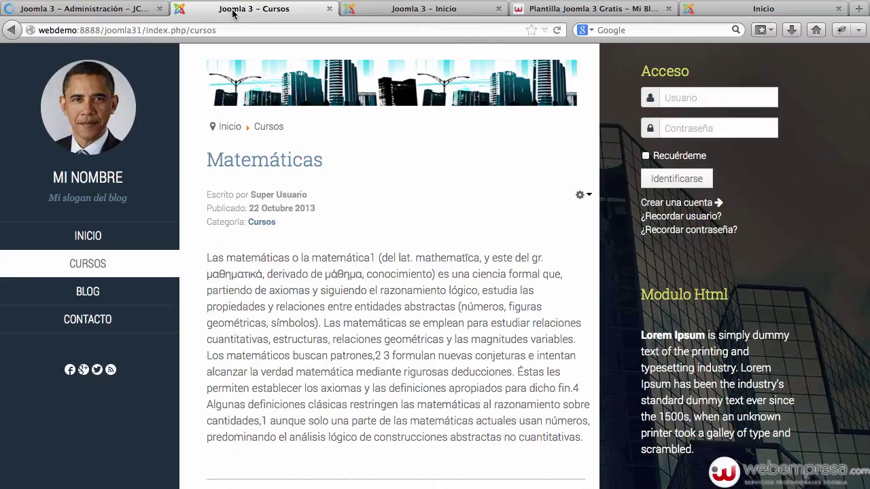
click(107, 10)
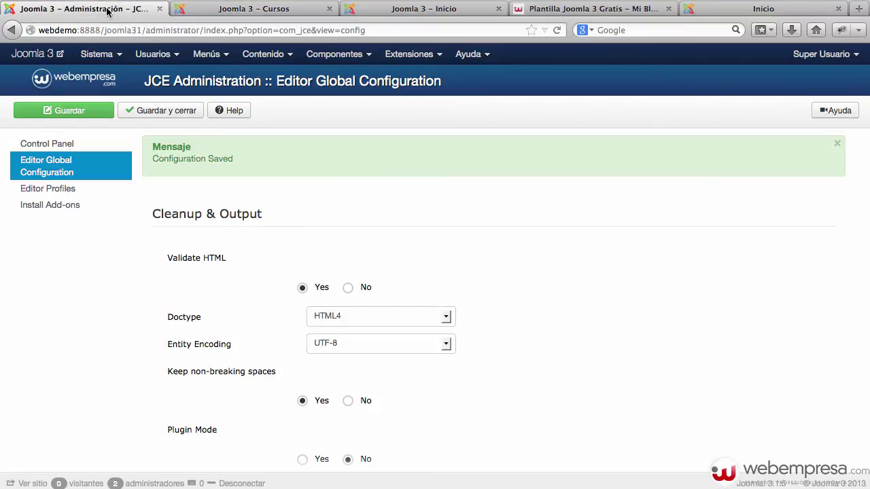
click(263, 53)
click(263, 78)
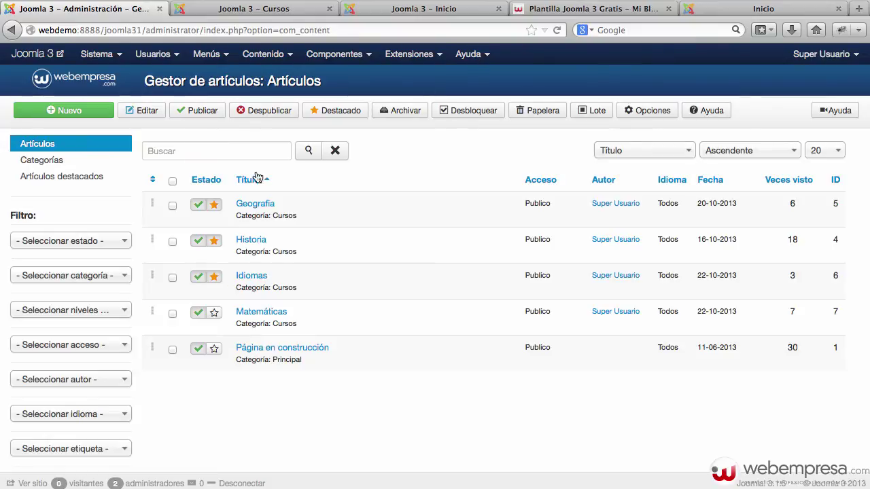
click(259, 205)
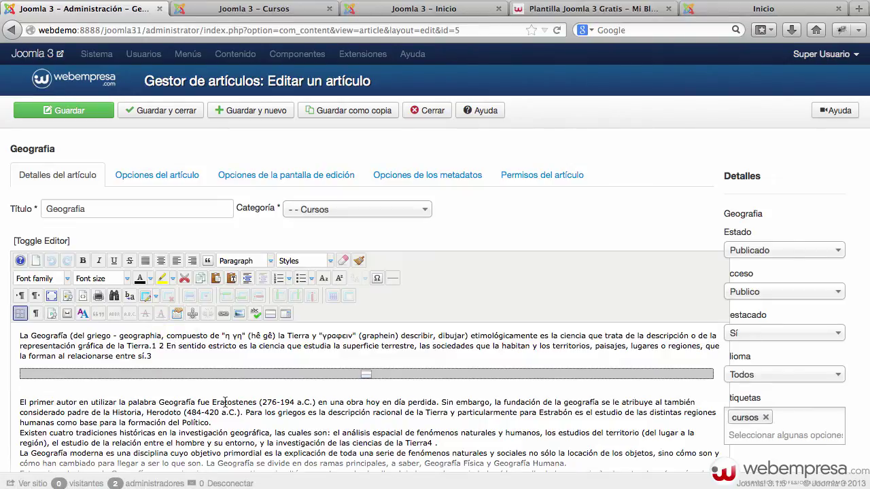
scroll(182, 406, down, 1)
scroll(182, 406, up, 1)
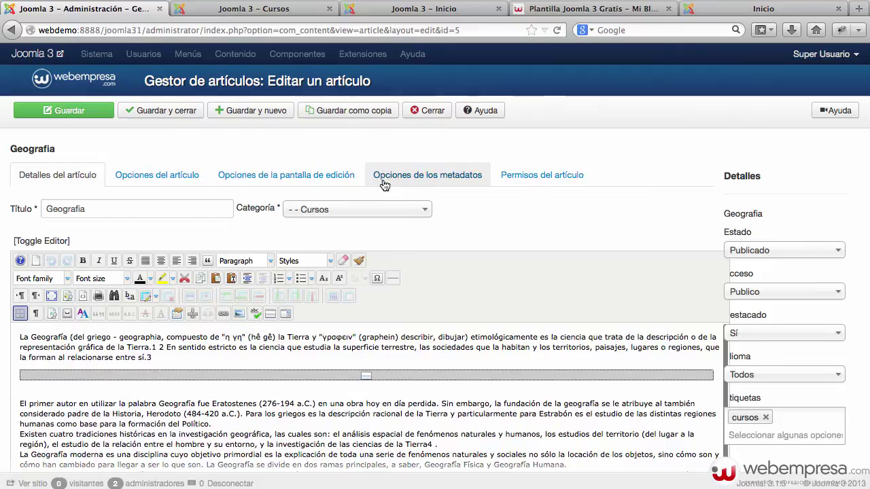
click(426, 110)
click(230, 15)
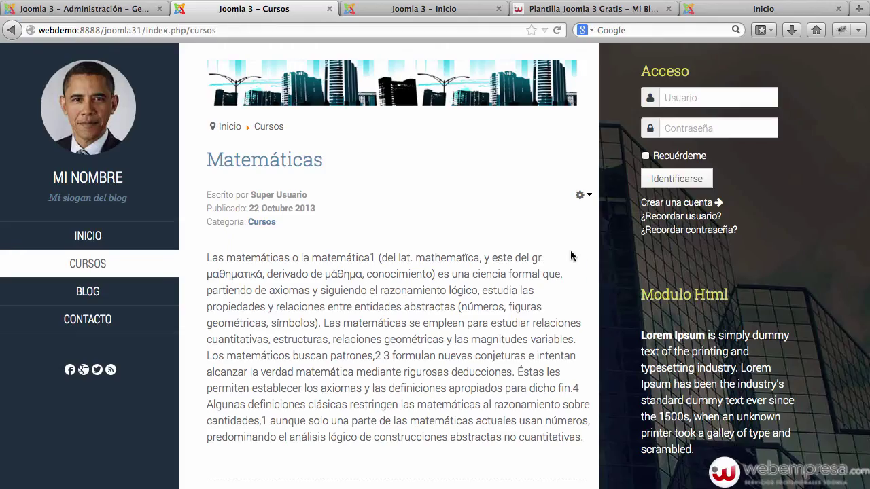
click(134, 13)
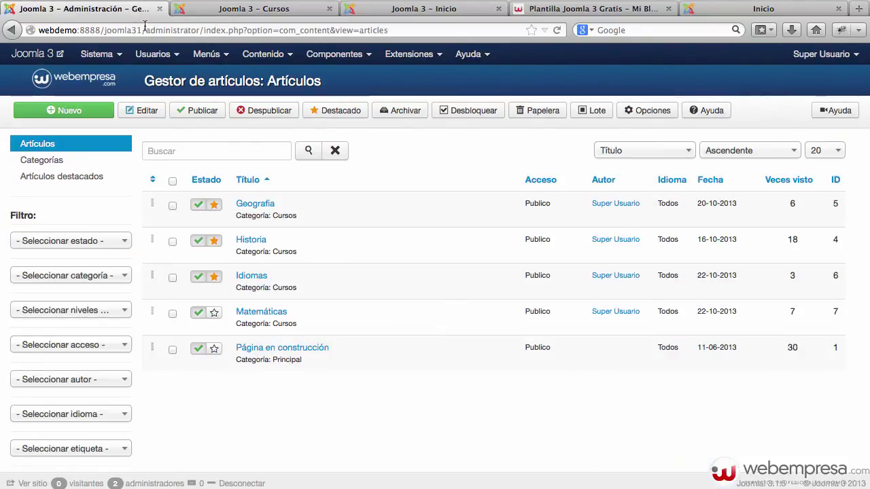
Set the Mi_Blog template style's Theme to ciencia, save it, and view the Cursos page.
mouse_move(409, 54)
click(399, 139)
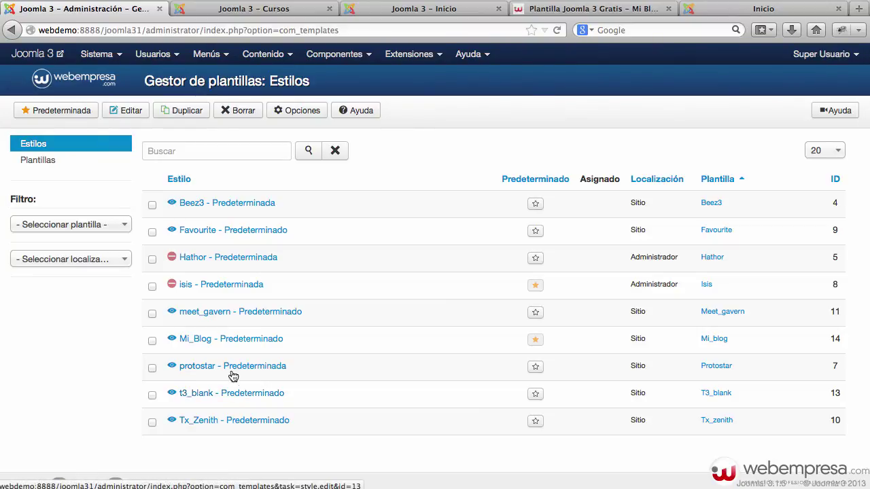
click(232, 342)
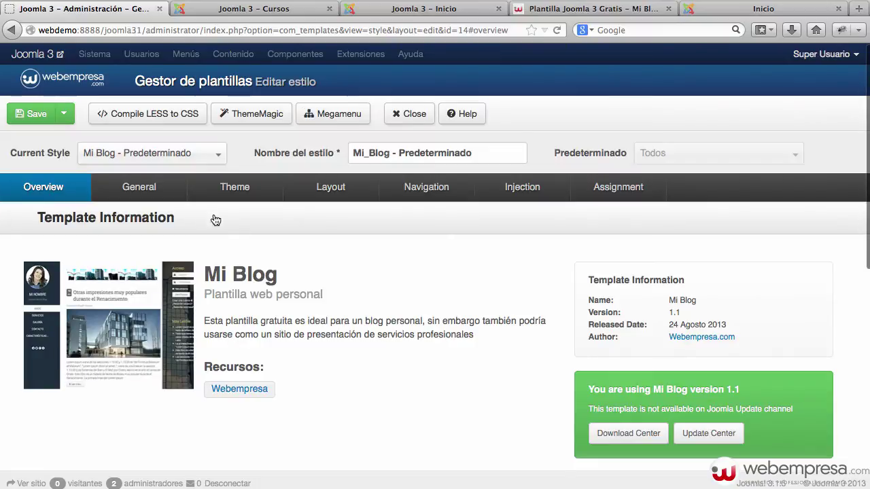
click(139, 193)
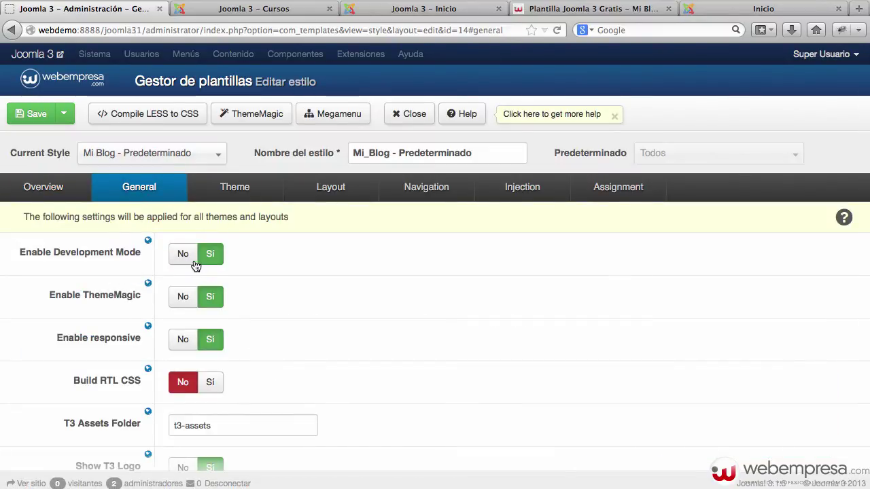
click(257, 192)
click(241, 259)
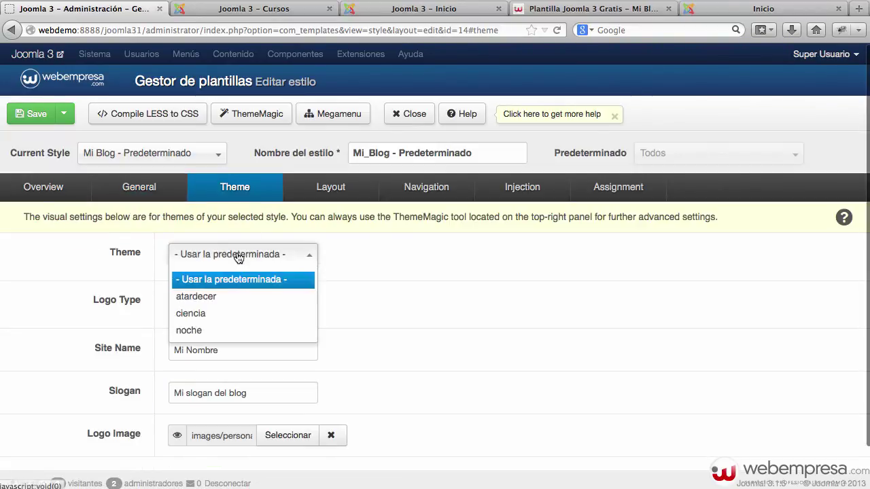
click(231, 314)
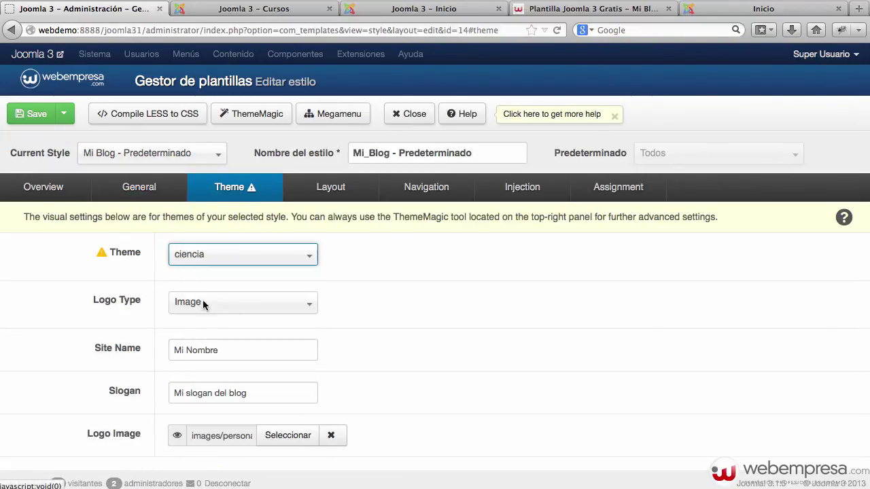
click(35, 116)
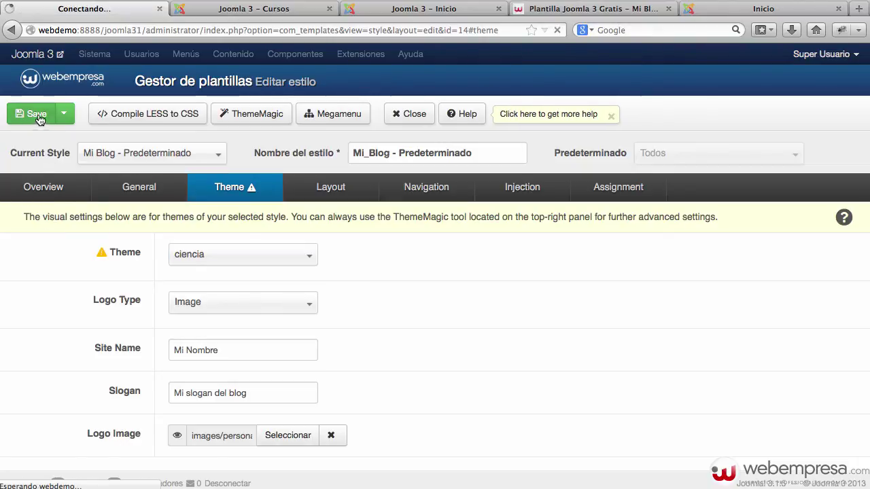
click(238, 10)
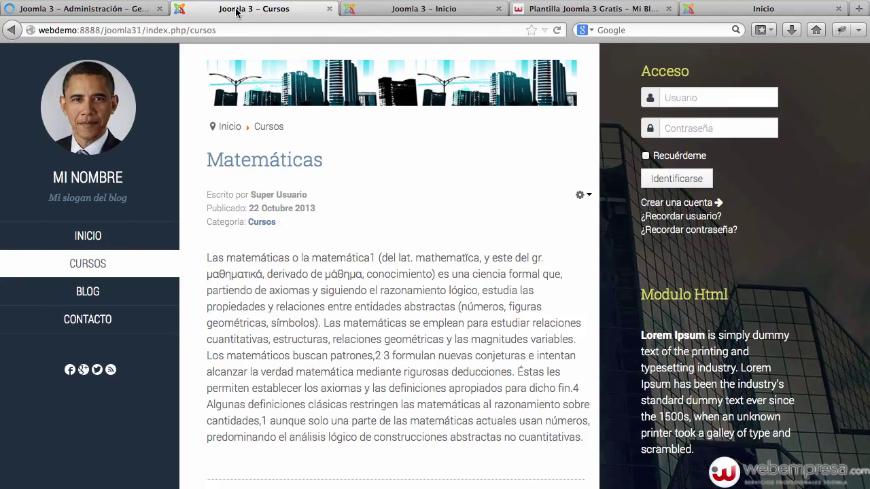
Reload the Cursos page twice to check the teal ciencia colours, returning to the style's General settings.
key(super+r)
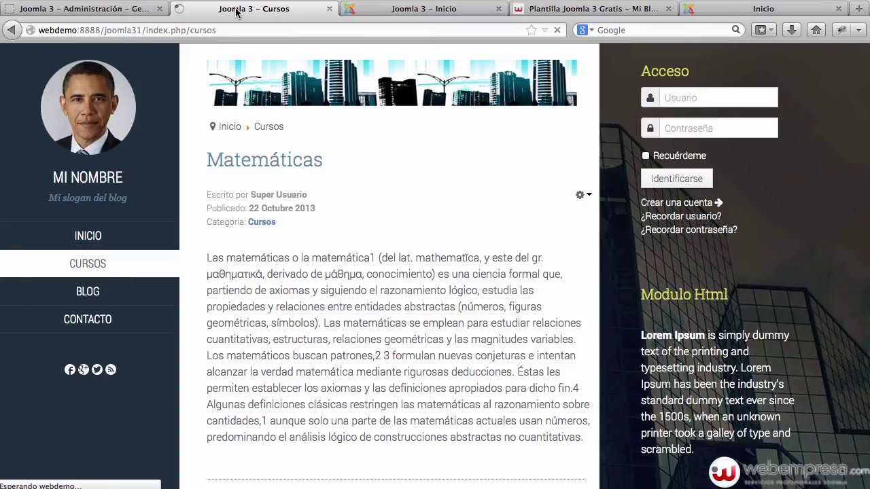
click(97, 13)
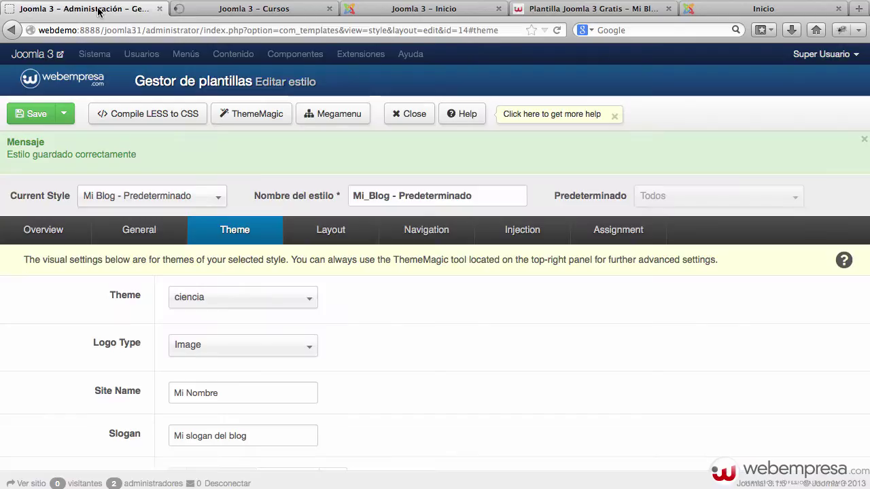
click(140, 234)
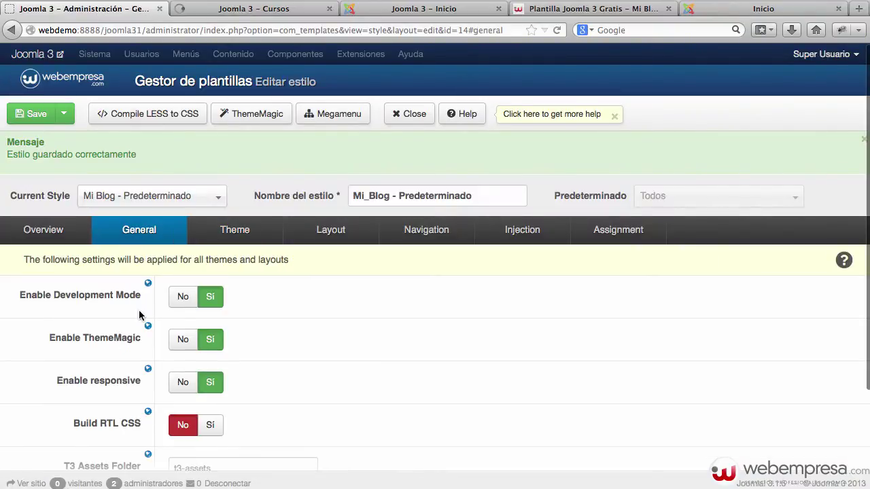
click(232, 8)
click(231, 29)
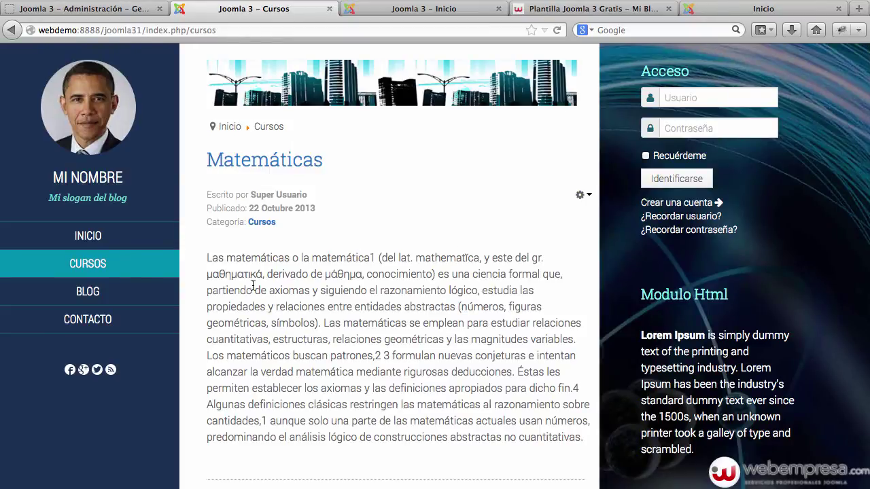
click(128, 9)
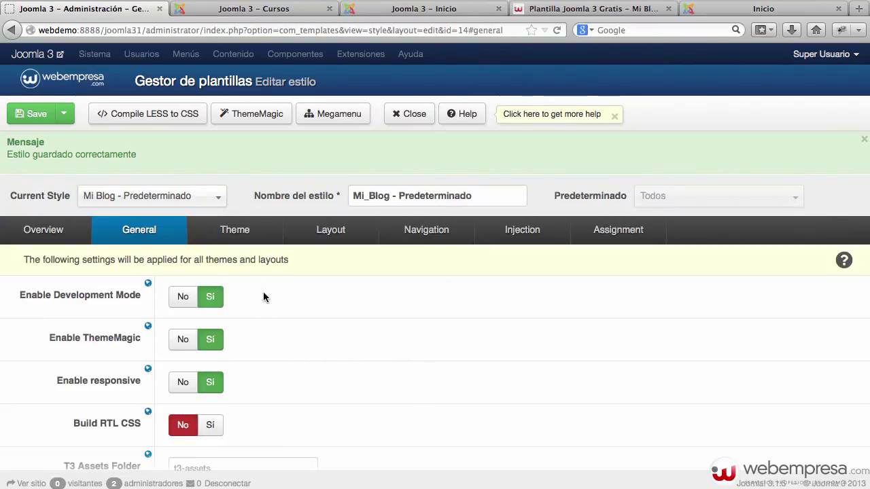
Load the ciencia theme in the ThemeMagic customizer.
click(264, 116)
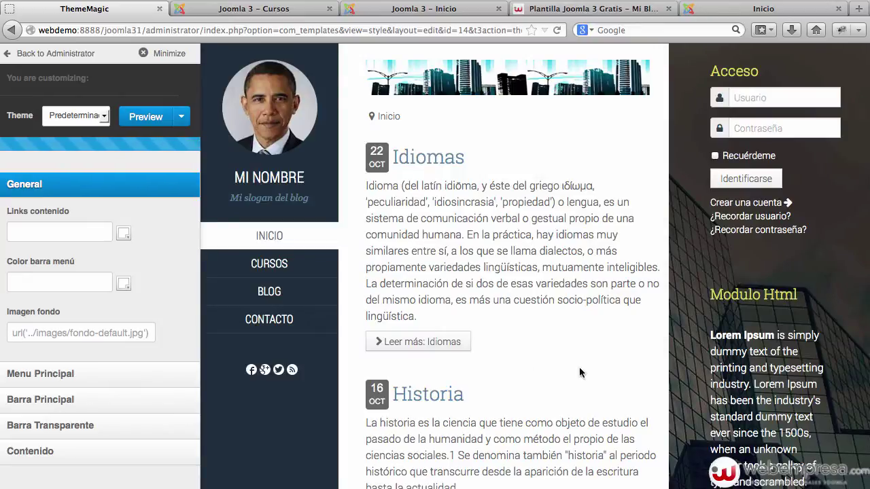
click(95, 116)
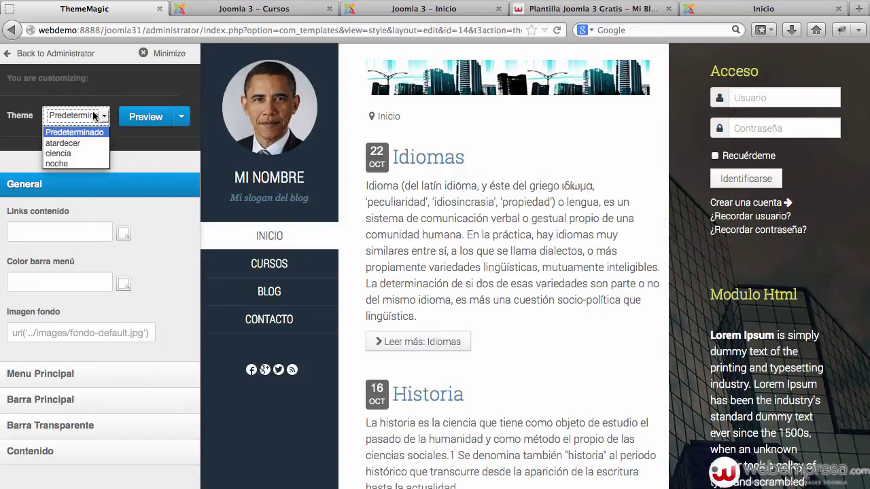
click(82, 154)
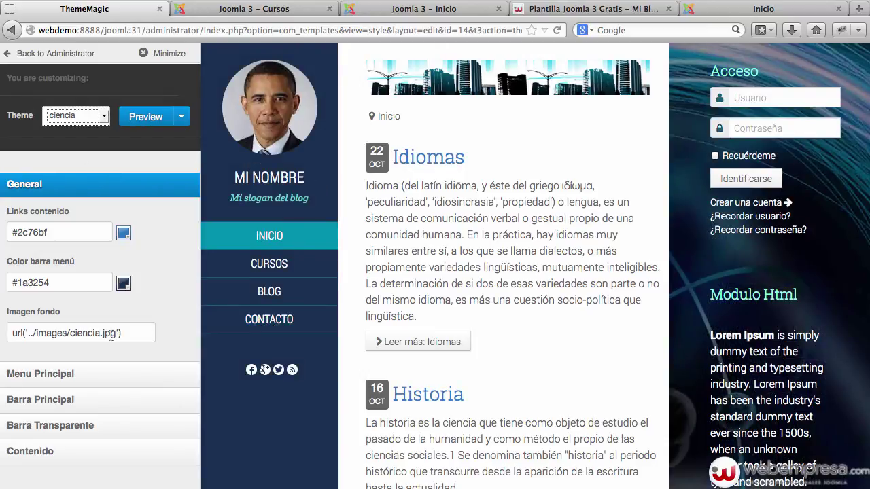
Select 'ciencia' in the Imagen fondo path and open the joomla31 folder in Finder.
click(83, 333)
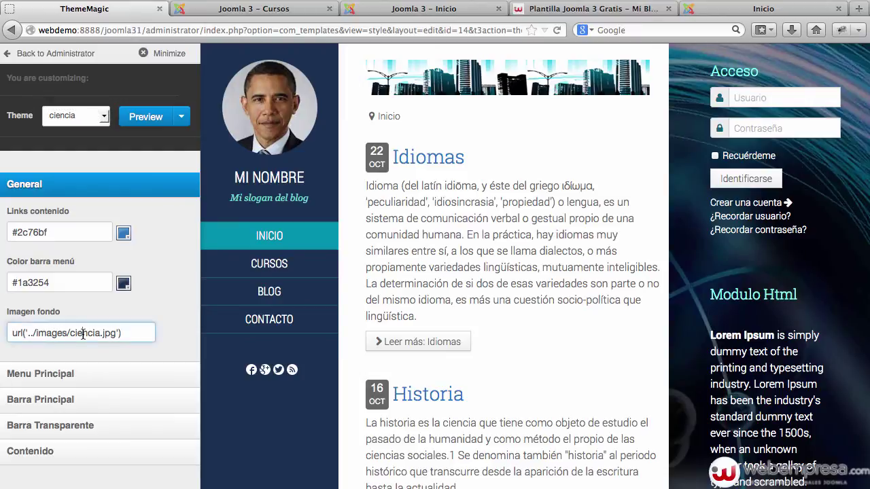
double_click(82, 333)
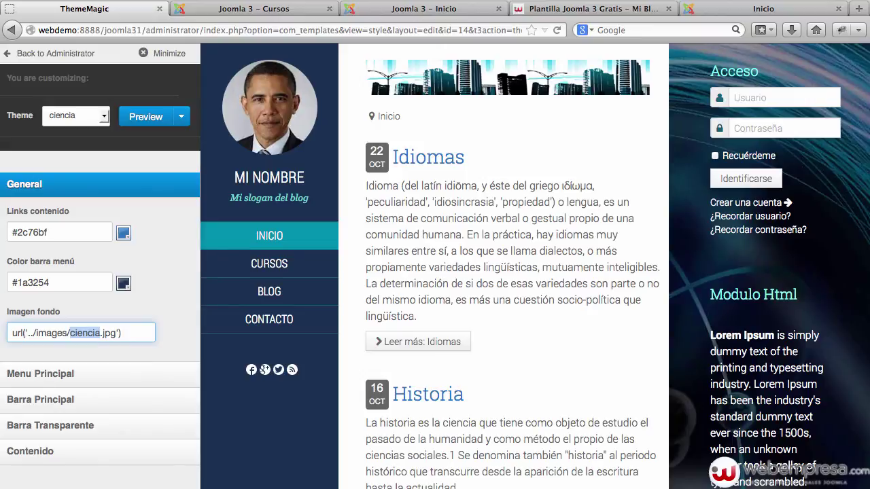
key(super+Tab)
click(201, 444)
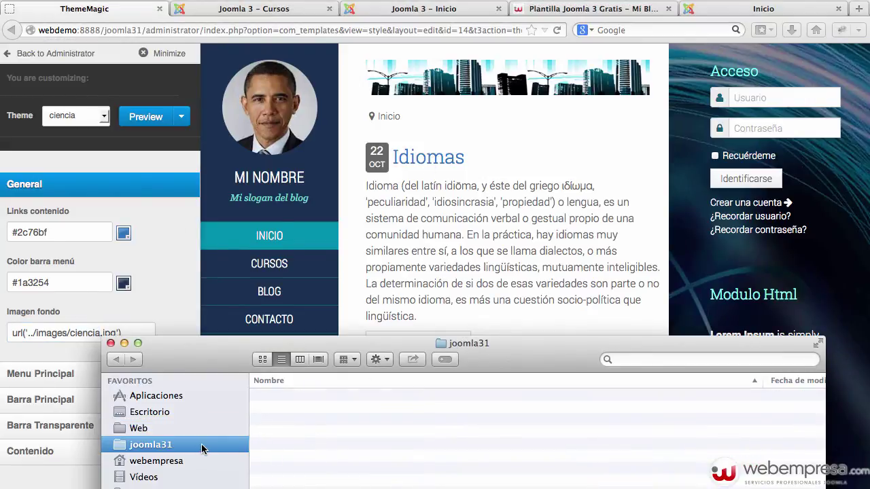
Browse Finder to joomla31 > templates > mi_blog > images.
drag(492, 358, 480, 154)
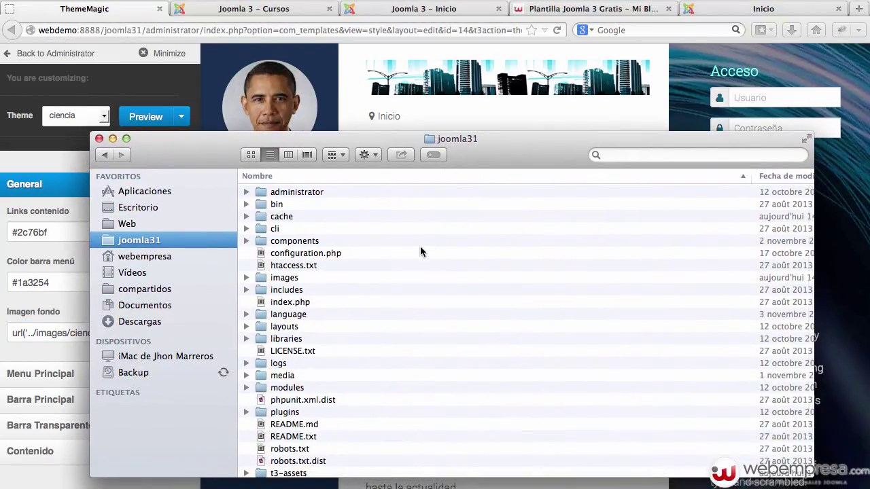
click(322, 412)
scroll(327, 408, down, 2)
click(342, 450)
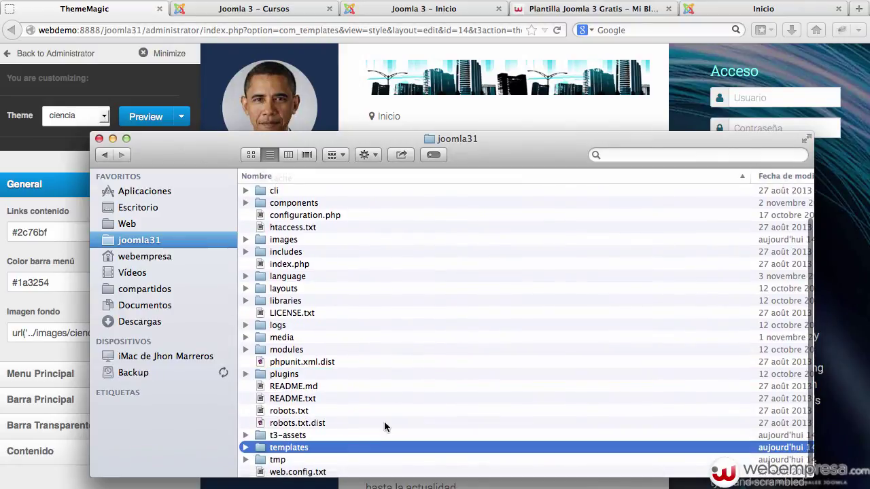
double_click(342, 458)
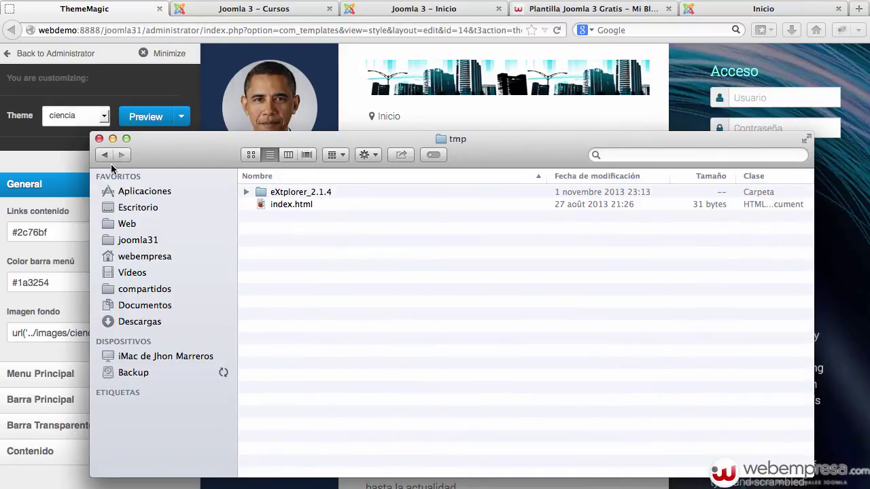
click(105, 155)
double_click(333, 447)
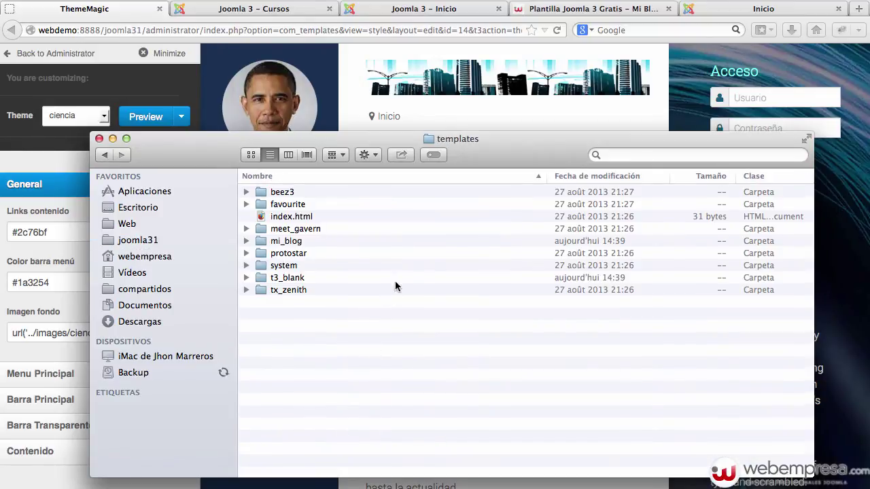
double_click(325, 242)
click(339, 232)
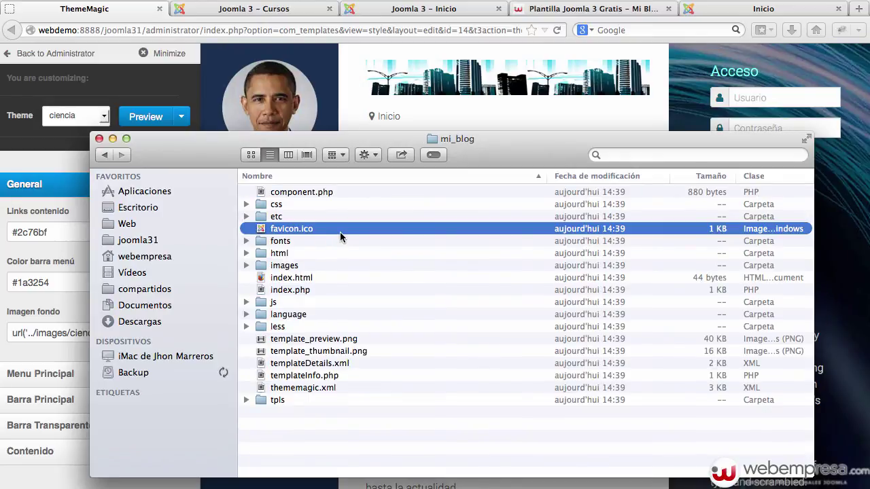
double_click(329, 265)
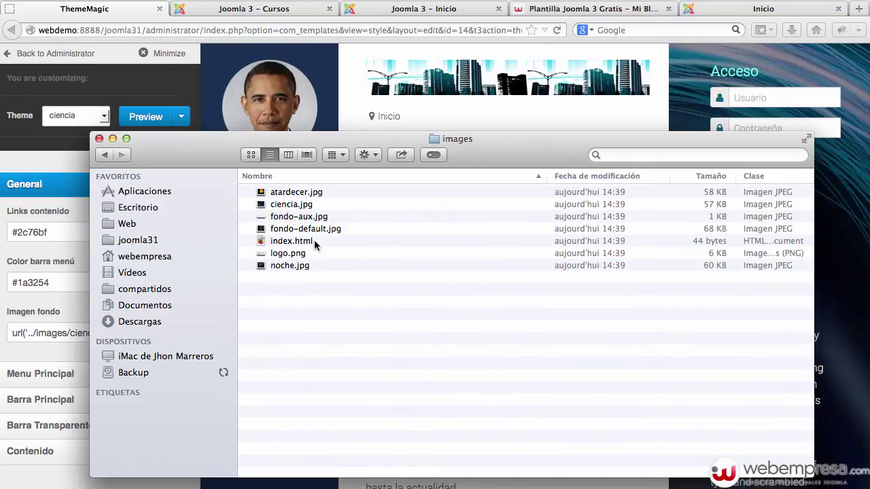
Quick Look the atardecer.jpg and ciencia.jpg backgrounds, then close Finder.
click(349, 216)
click(416, 195)
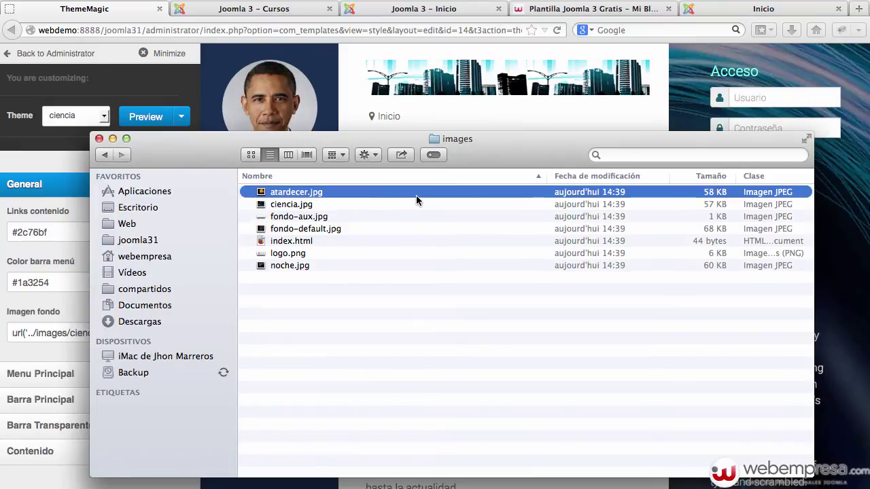
key(space)
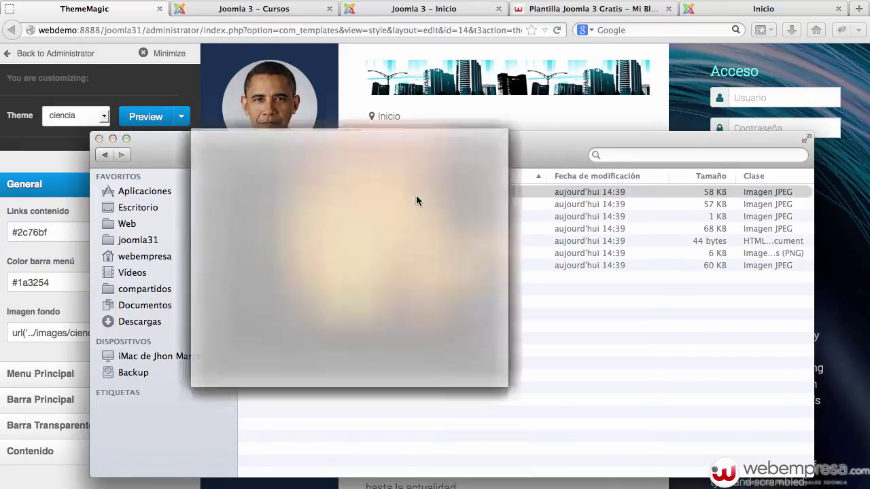
key(space)
key(Down)
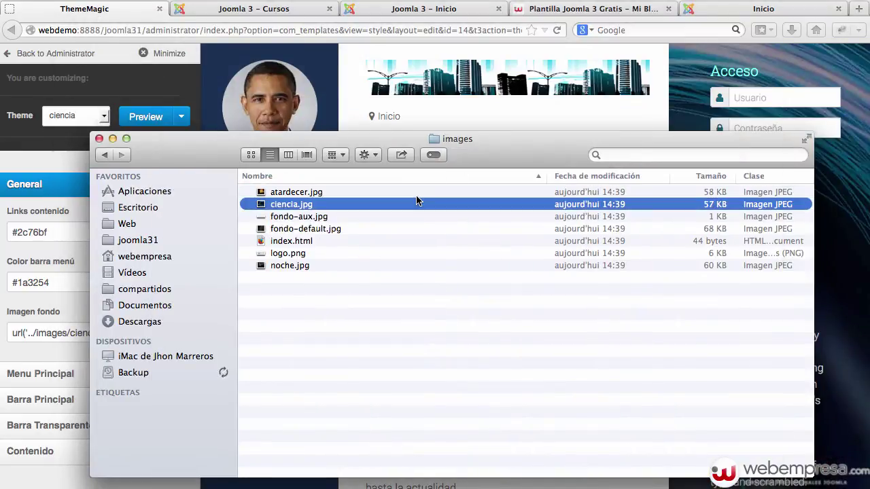
key(space)
key(space)
click(99, 138)
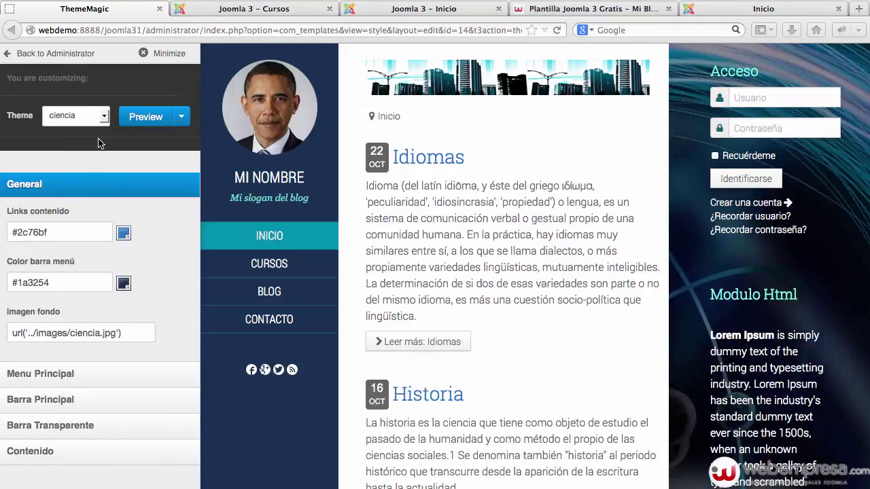
Change the Imagen fondo background from ciencia to atardecer and preview it.
double_click(83, 331)
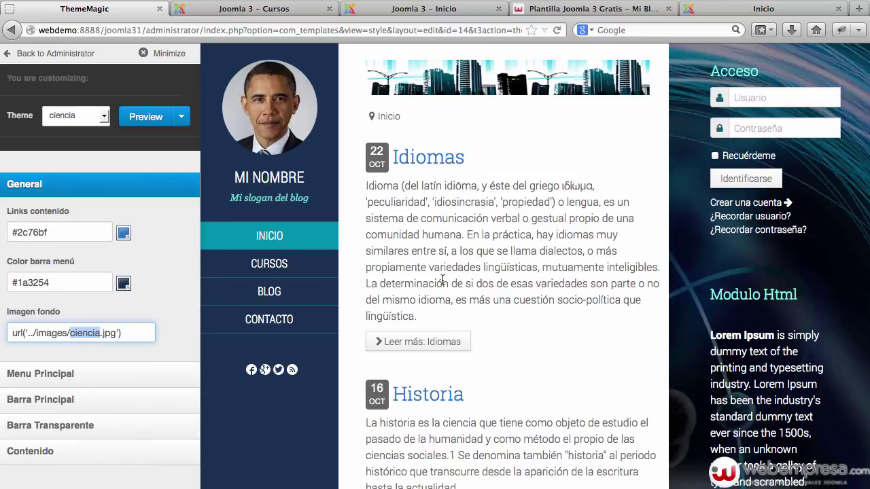
text(atard)
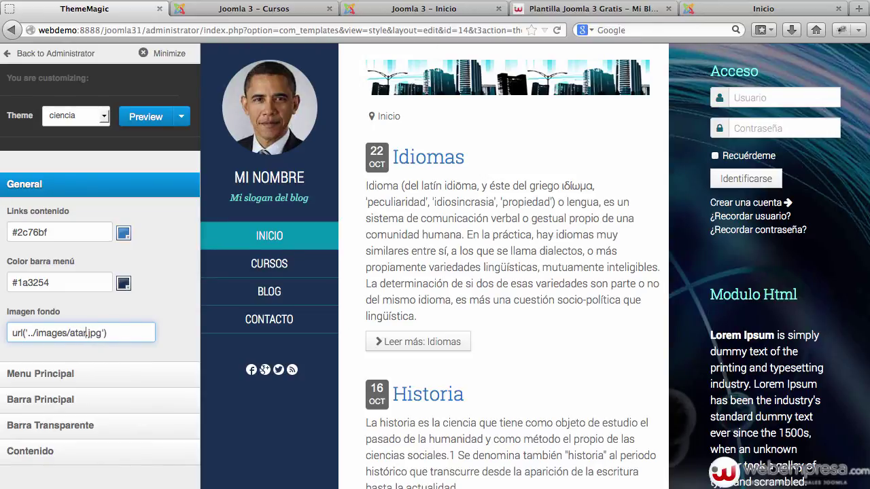
text(ecer)
click(147, 119)
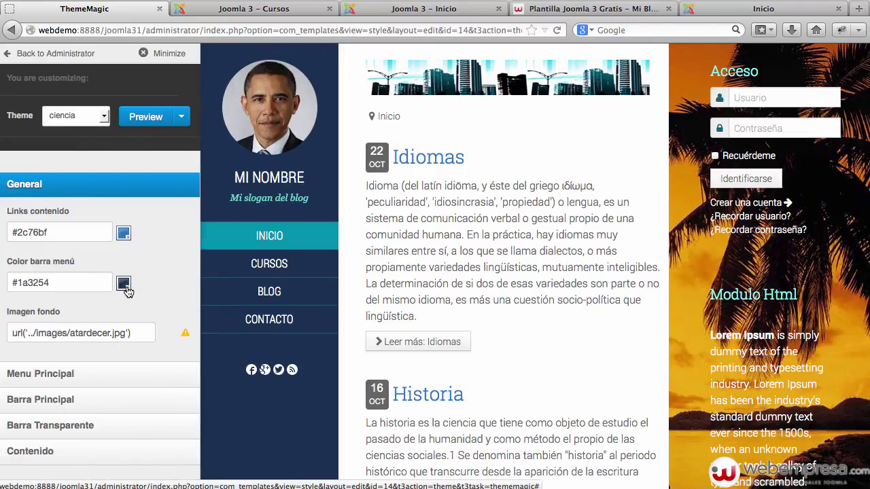
Set Color barra menú to green #097010, preview it, and expand Menu Principal and Barra Principal.
click(123, 283)
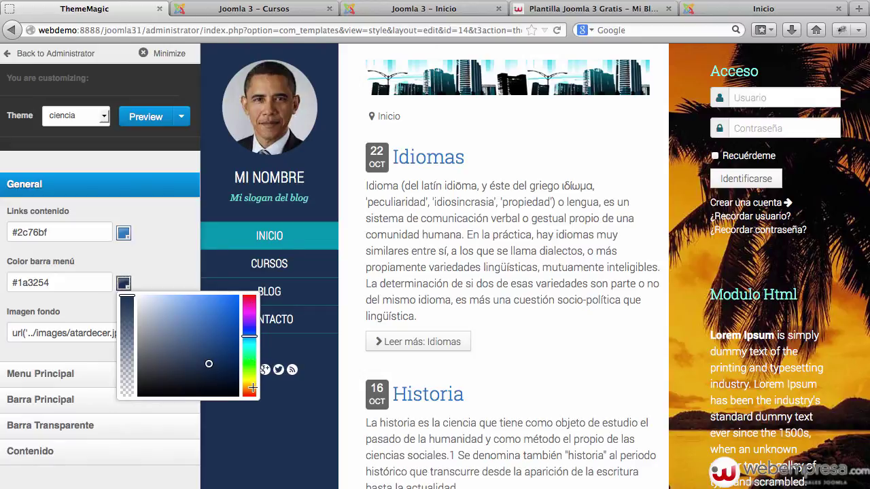
drag(251, 363, 249, 361)
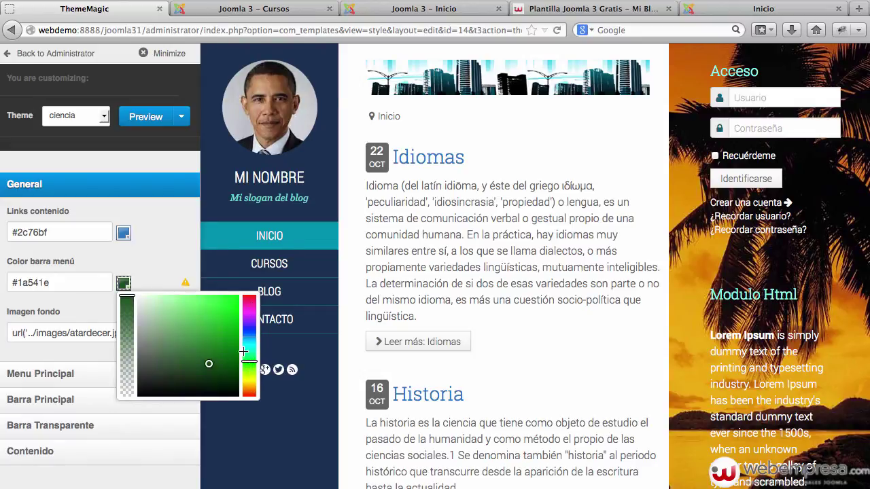
drag(223, 333, 231, 351)
click(189, 284)
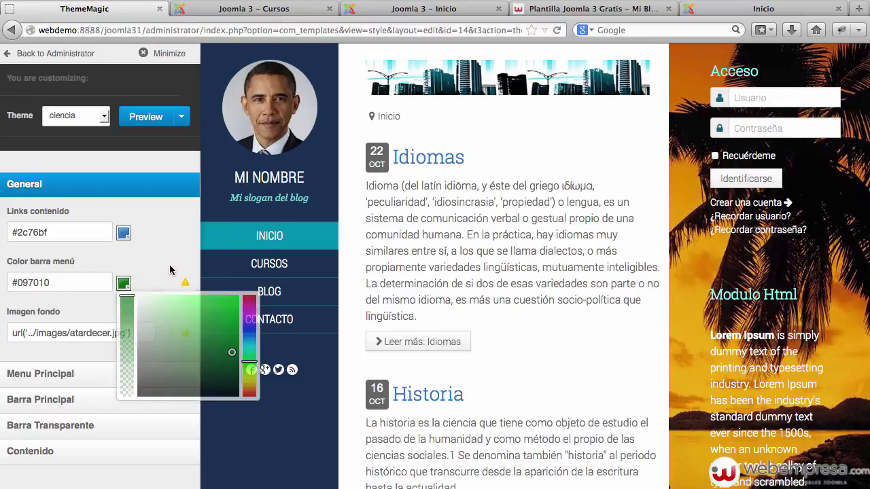
click(139, 124)
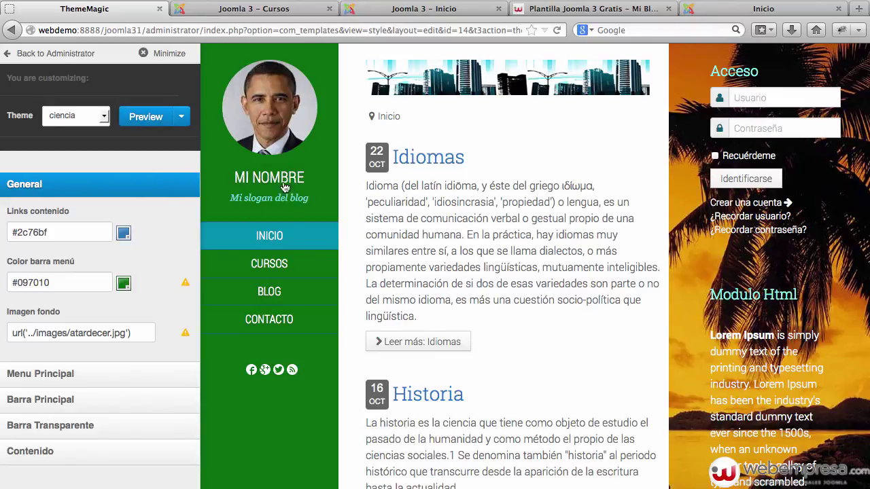
click(86, 373)
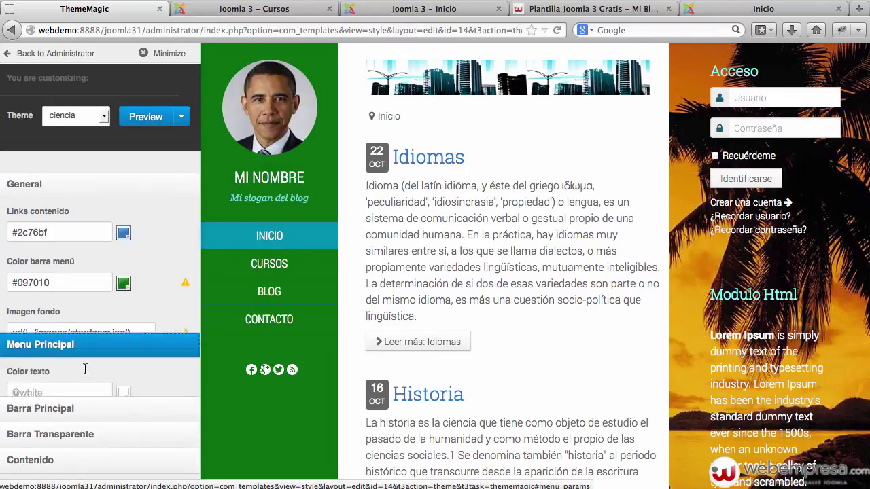
click(57, 448)
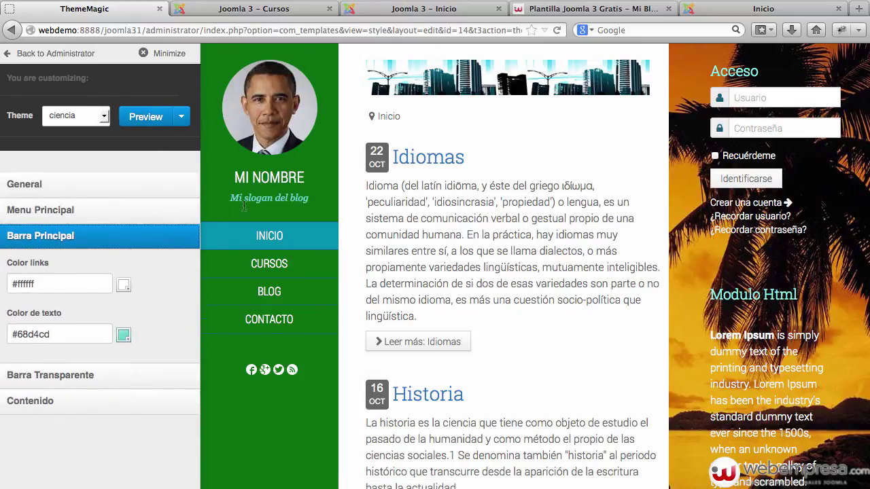
Save the customised ThemeMagic settings as 'minuevotema' and go back to the administrator.
click(182, 120)
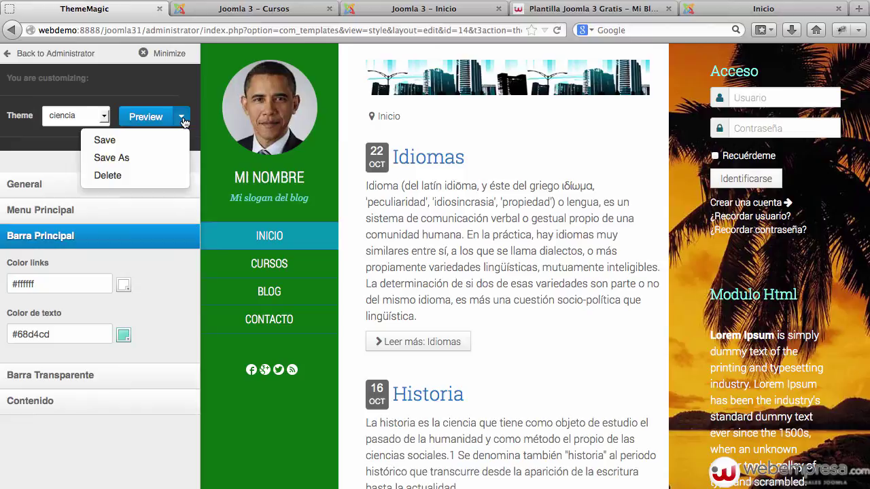
click(150, 157)
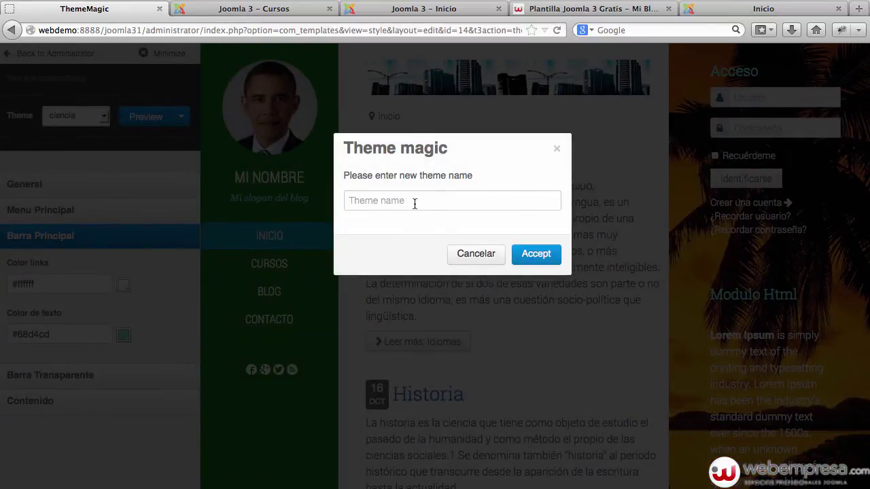
click(414, 201)
text(minuevotema)
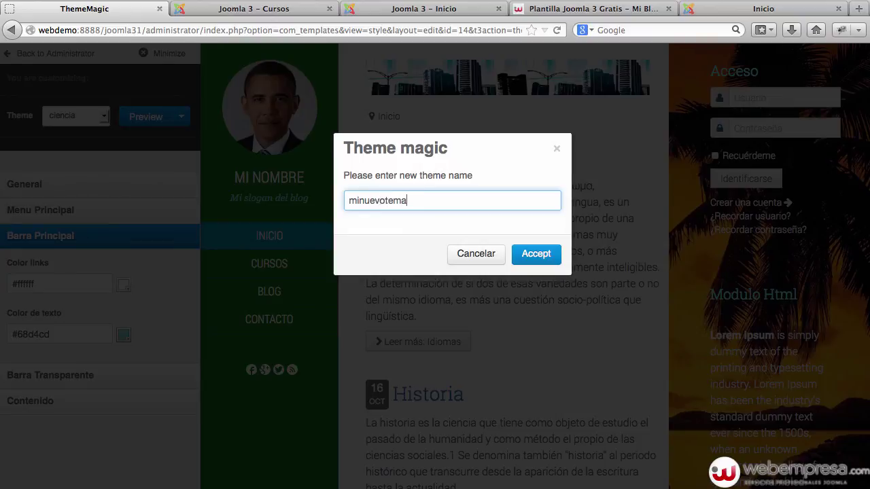
click(531, 254)
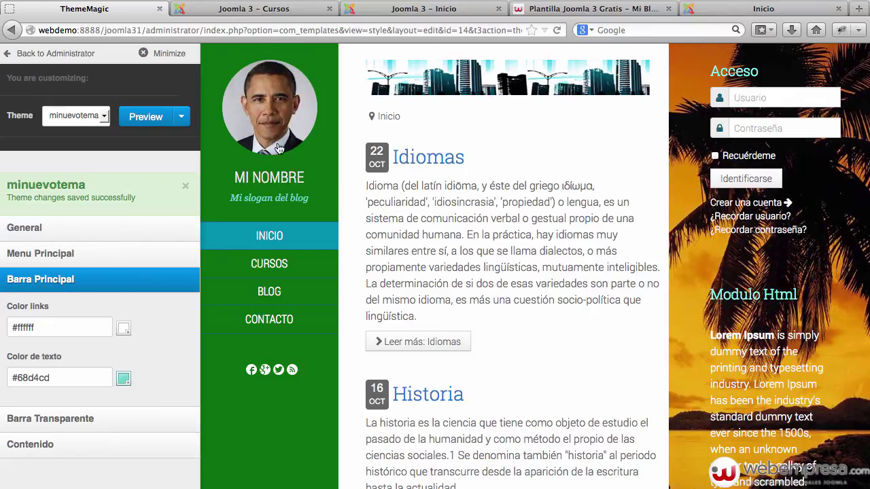
click(65, 56)
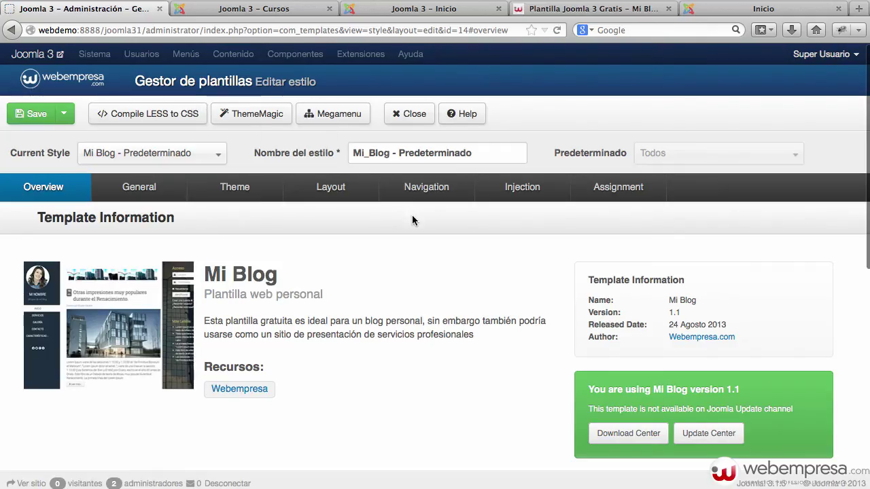
Choose minuevotema as the Mi Blog style's Theme and save.
click(228, 196)
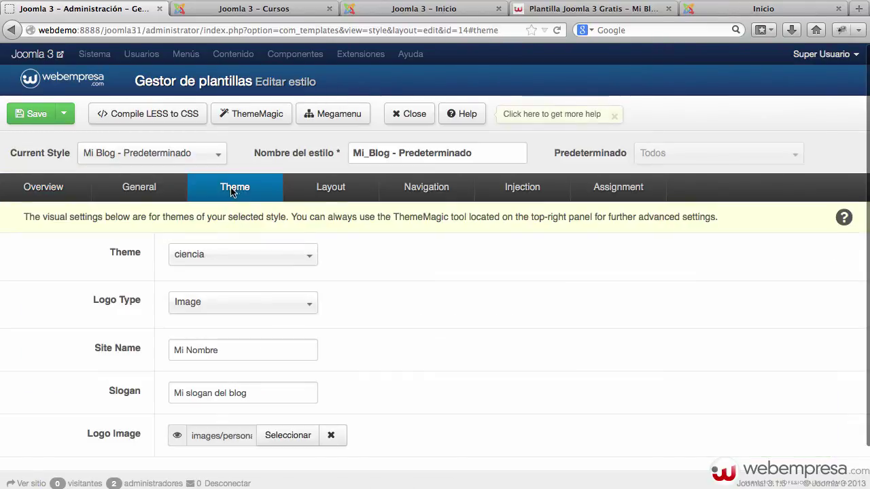
click(243, 256)
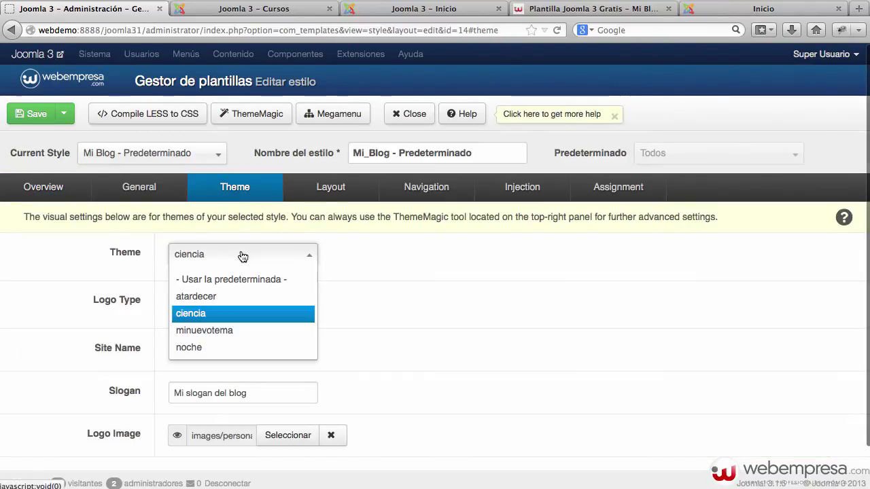
click(221, 331)
click(27, 115)
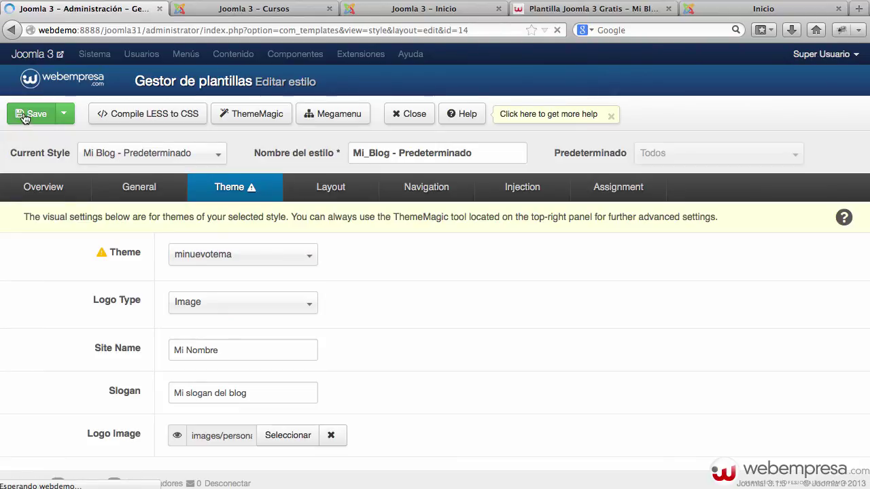
Reload the Cursos page and visit Inicio to confirm the green menu, then return to admin.
click(204, 9)
click(210, 30)
key(Return)
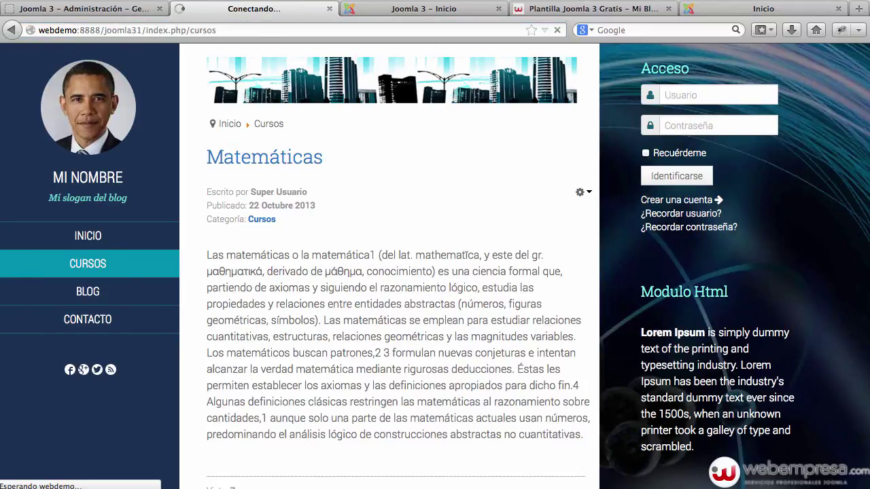
click(126, 11)
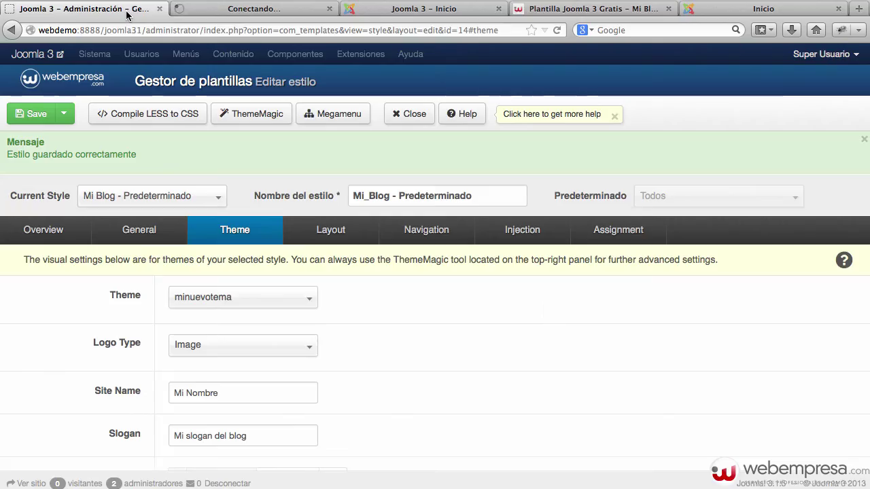
click(271, 9)
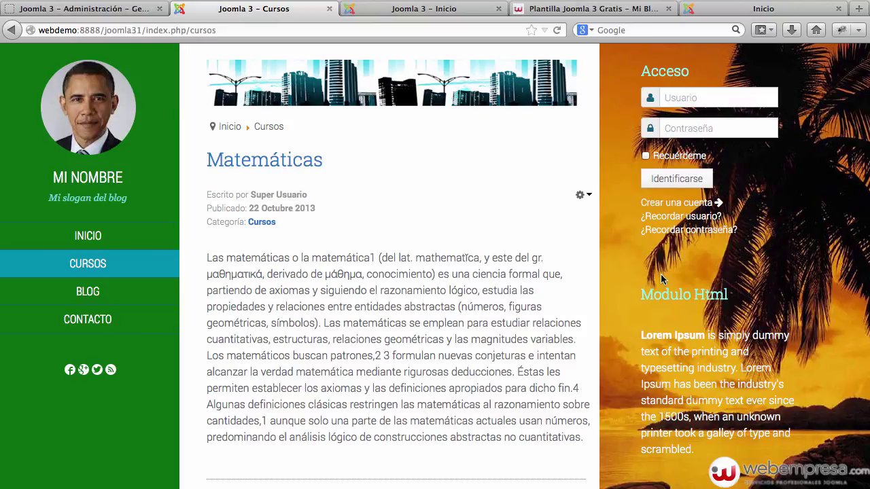
scroll(516, 383, down, 3)
scroll(516, 382, up, 3)
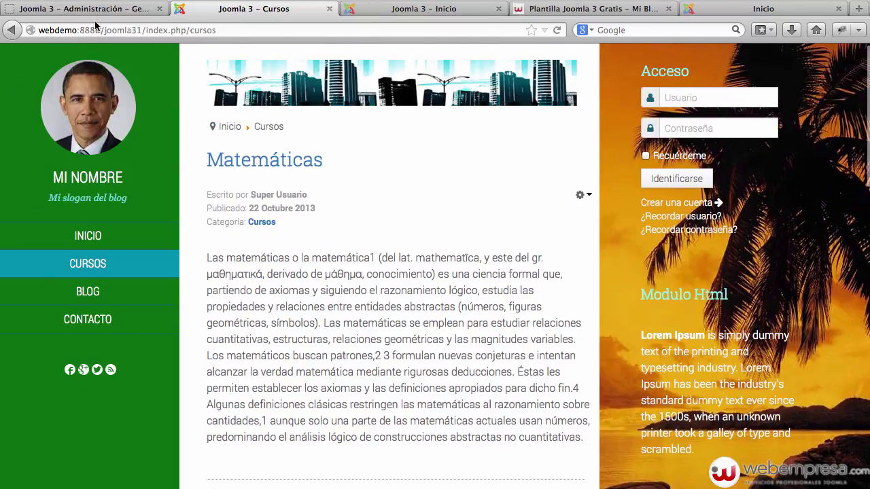
click(102, 9)
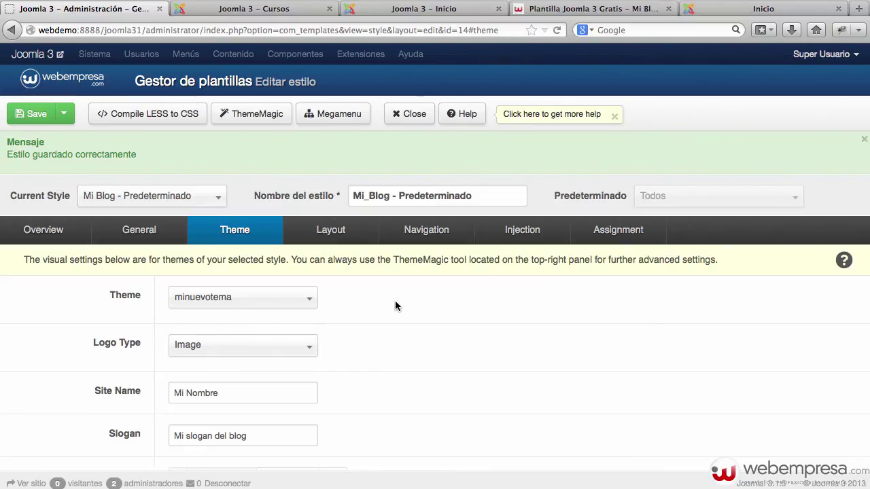
click(275, 13)
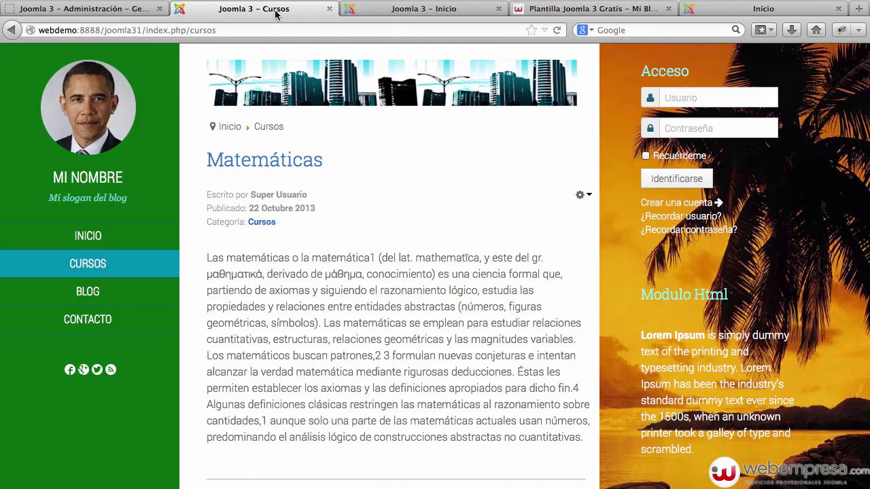
click(128, 244)
click(133, 9)
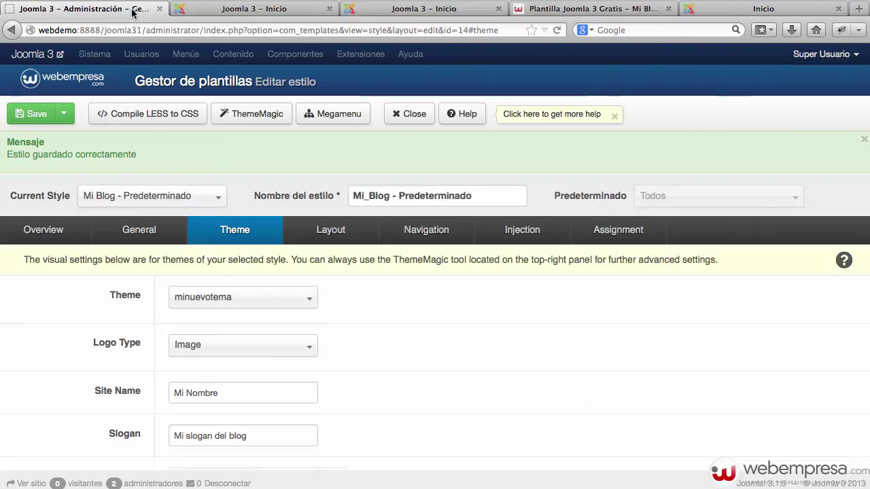
Compile LESS to CSS, set Enable Development Mode to No, save, and open the live site.
click(171, 121)
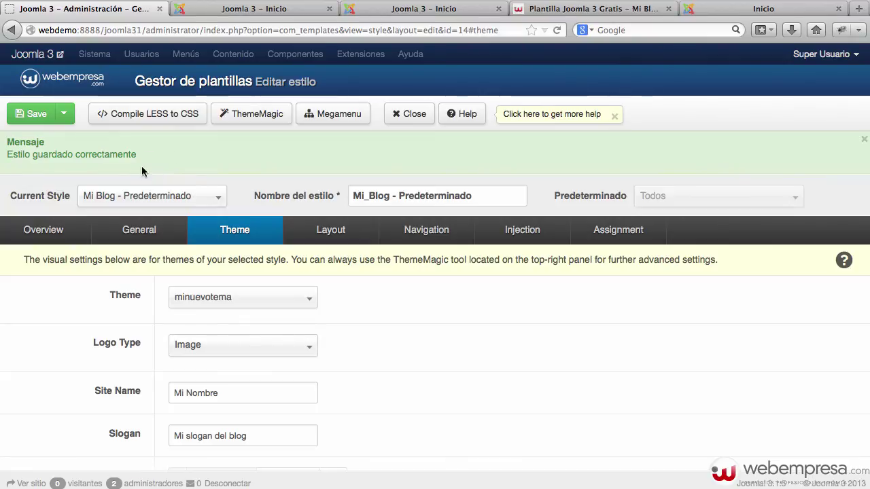
click(143, 235)
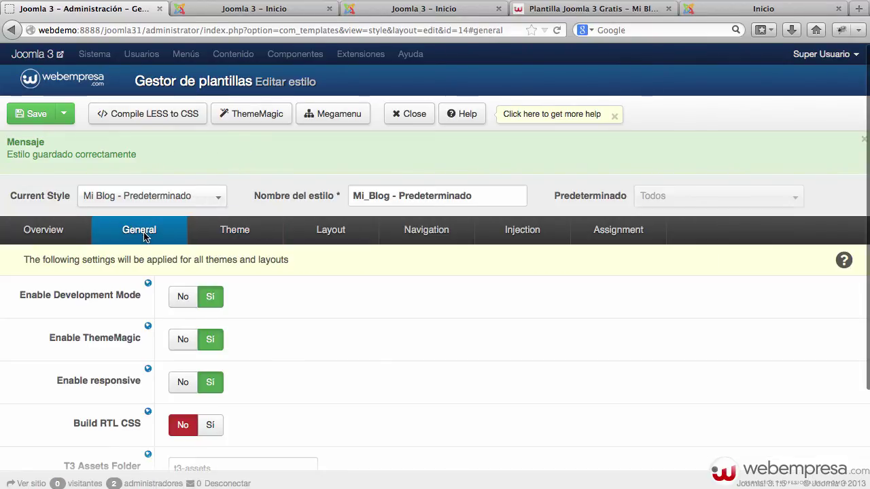
click(182, 299)
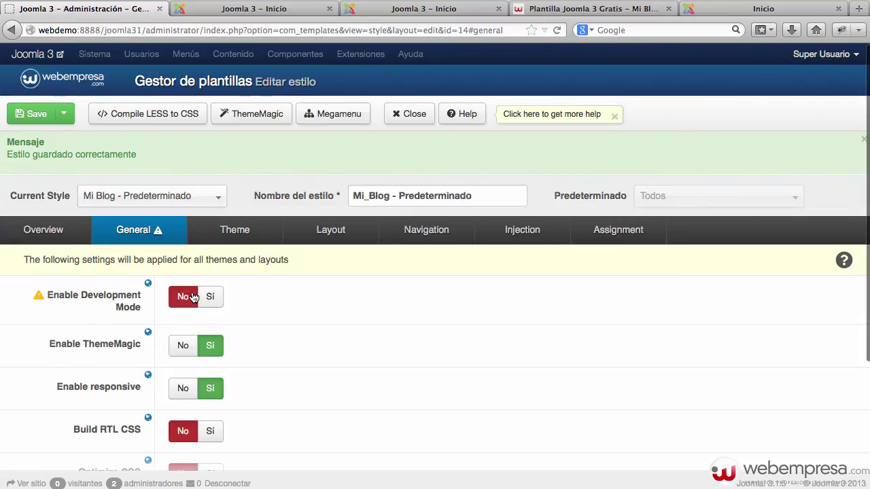
click(23, 117)
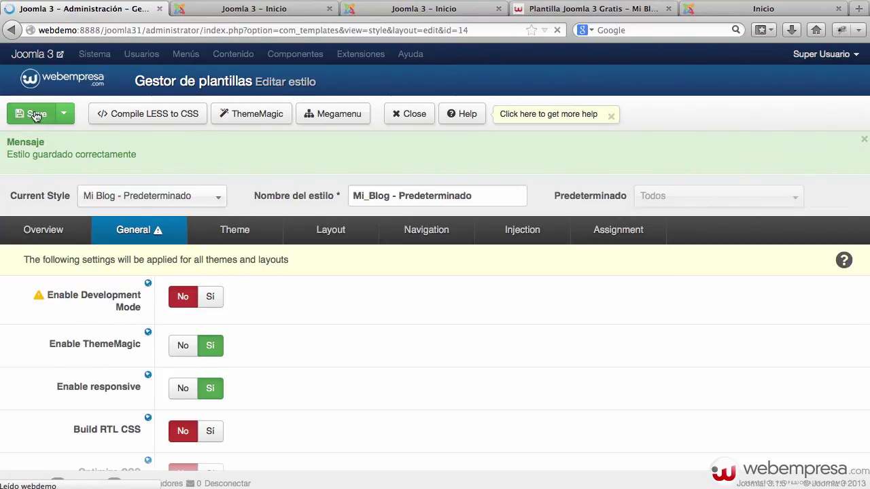
click(45, 53)
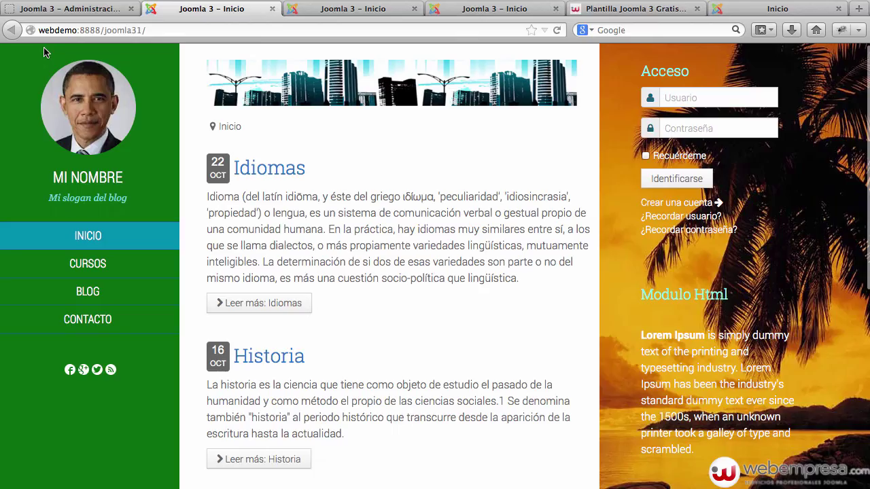
Visit the CURSOS page and then the INICIO home page on the live site.
click(103, 266)
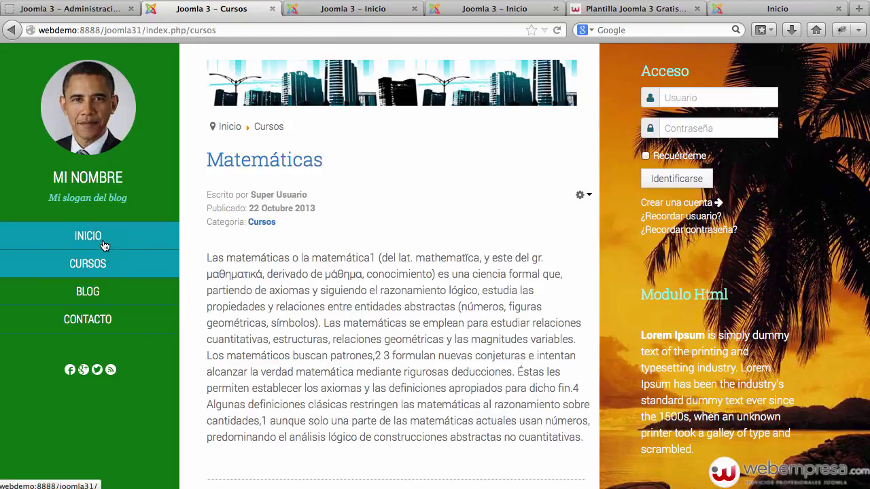
click(103, 246)
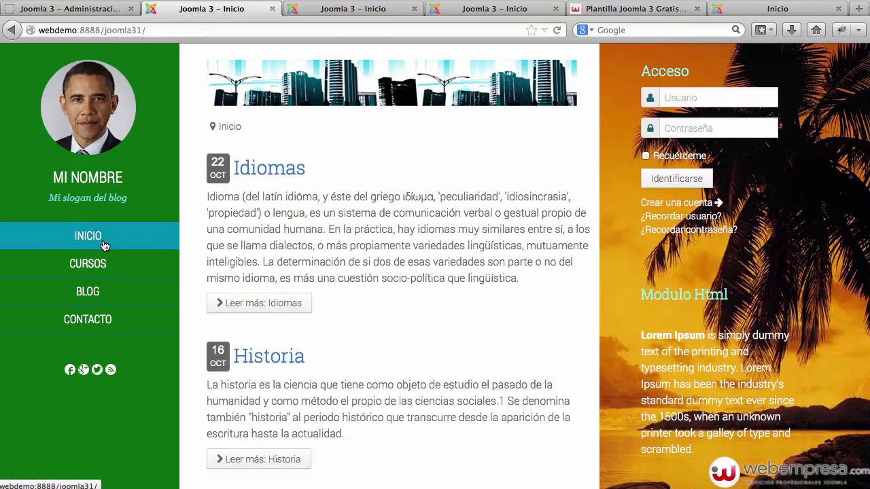